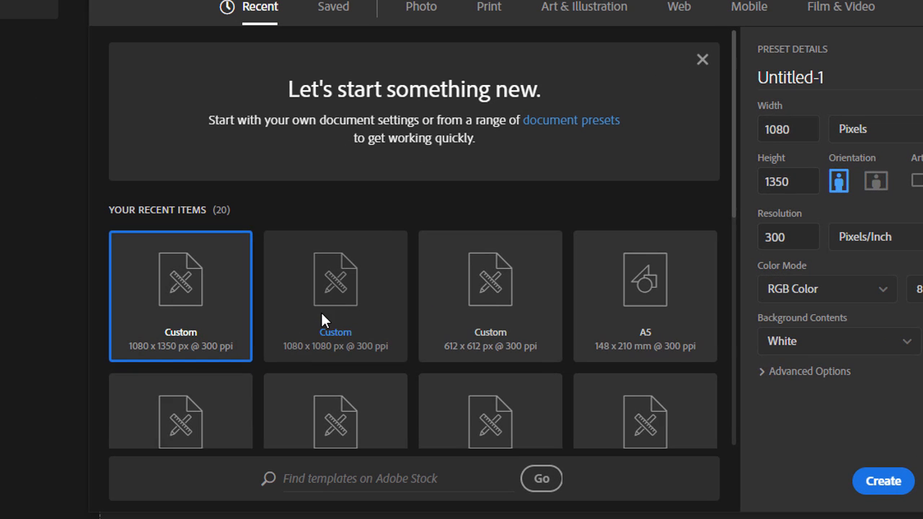
Step: Create a 1080 × 1080 px, 300 ppi document from the recent preset and zoom out to fit
click(327, 294)
click(885, 488)
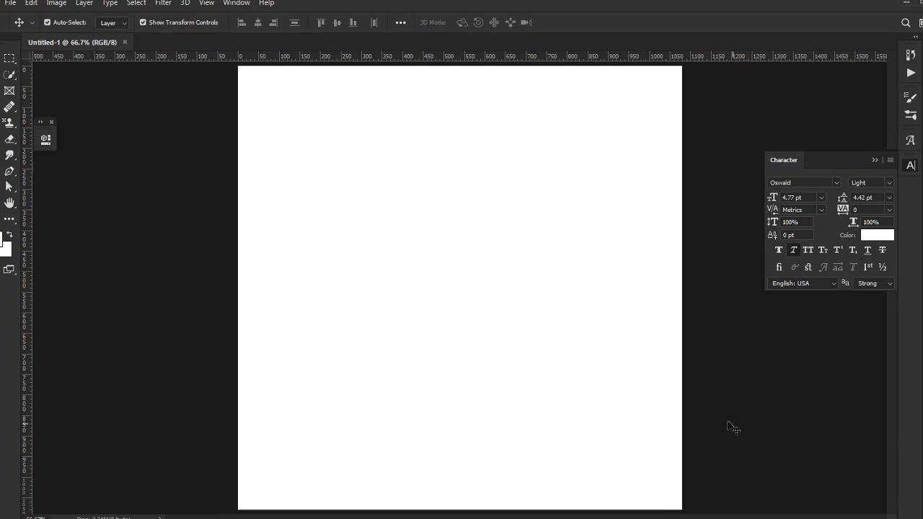
key(ctrl+minus)
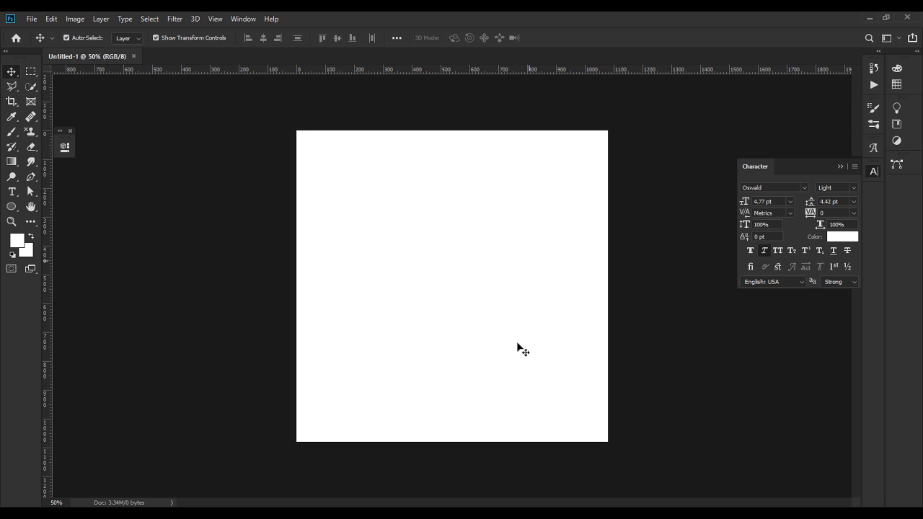
Step: Place the pillars photo and stretch it to cover the canvas, then close the Character panel
key(alt+Tab)
drag(420, 113, 455, 301)
drag(454, 301, 456, 304)
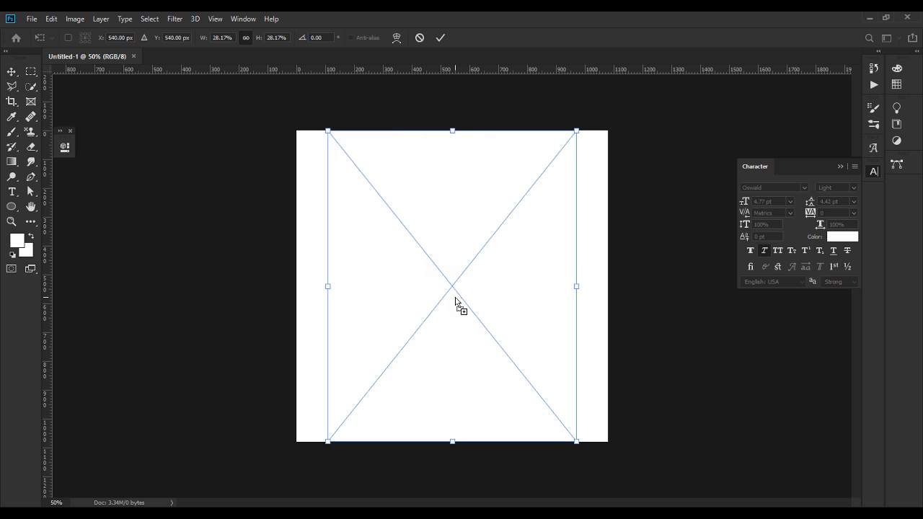
drag(577, 284, 649, 286)
drag(319, 284, 297, 283)
drag(367, 287, 360, 284)
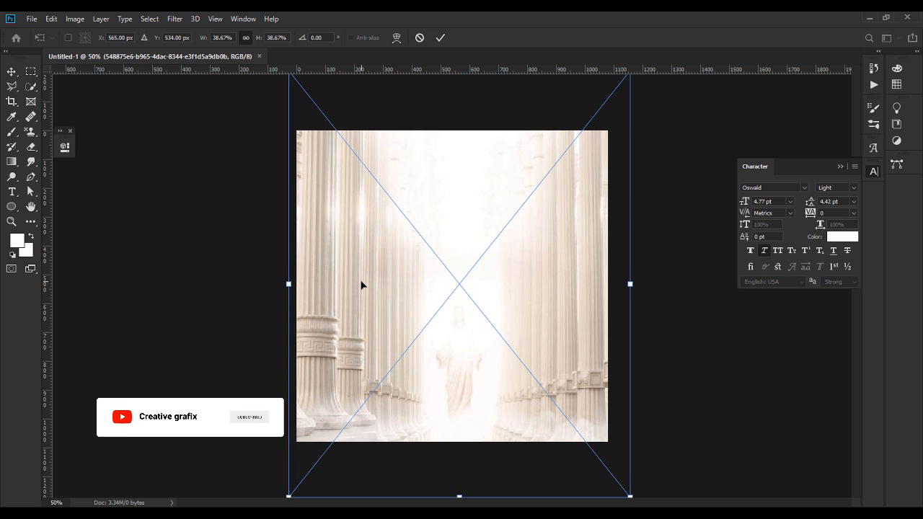
key(Return)
click(840, 167)
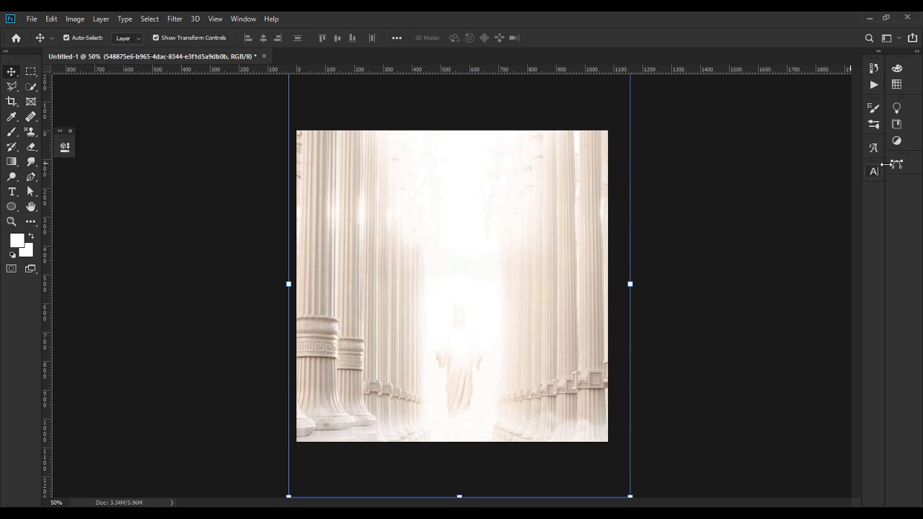
Step: Show the Layers panel, convert Background into Layer 0, and select the pillars photo layer
click(251, 20)
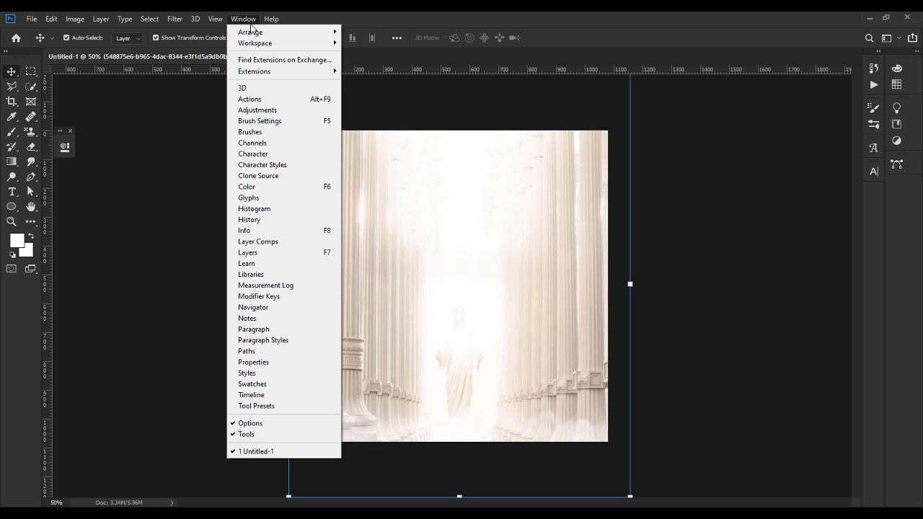
click(257, 252)
double_click(739, 250)
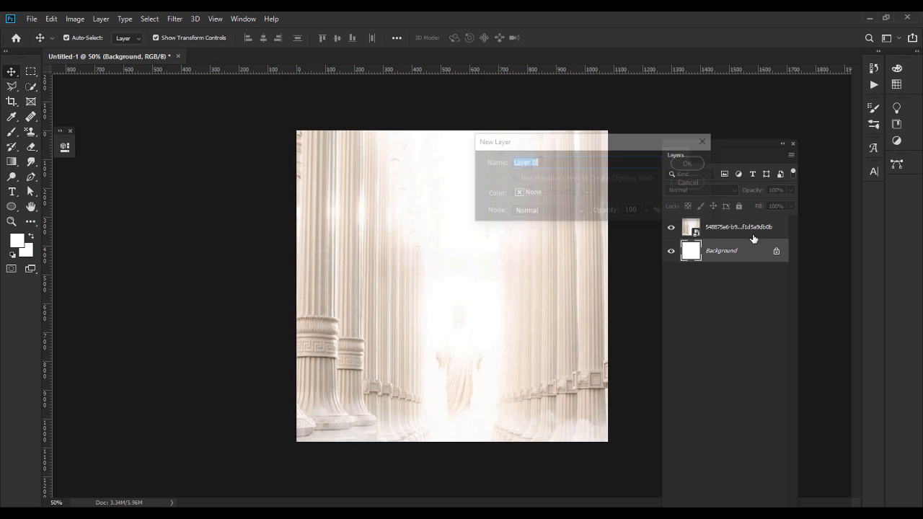
click(690, 164)
drag(718, 150, 878, 195)
click(667, 256)
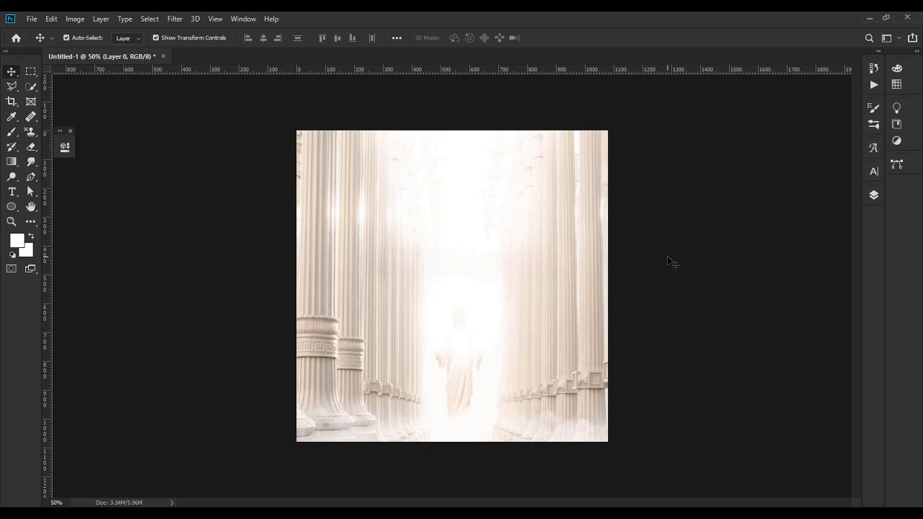
click(457, 276)
Step: Add a mask to the pillars photo plus a clipped Hue/Saturation layer at -100 saturation
click(874, 194)
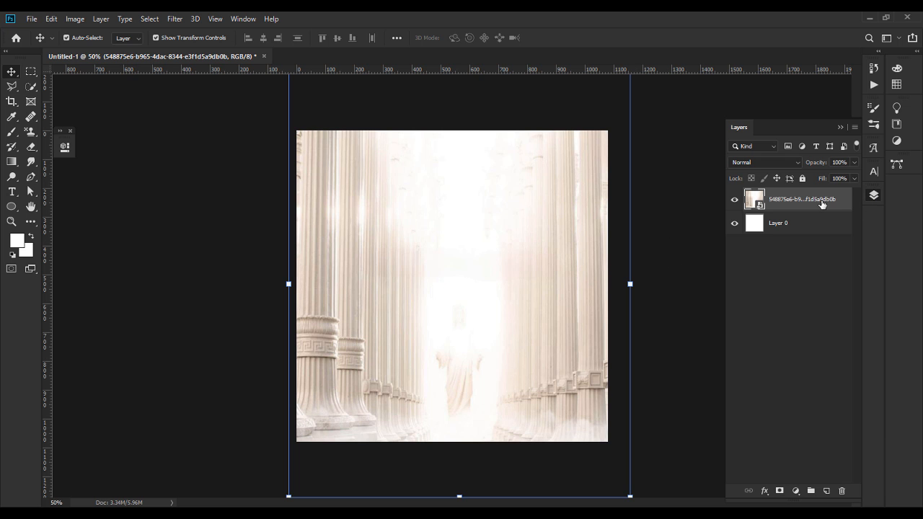
click(777, 490)
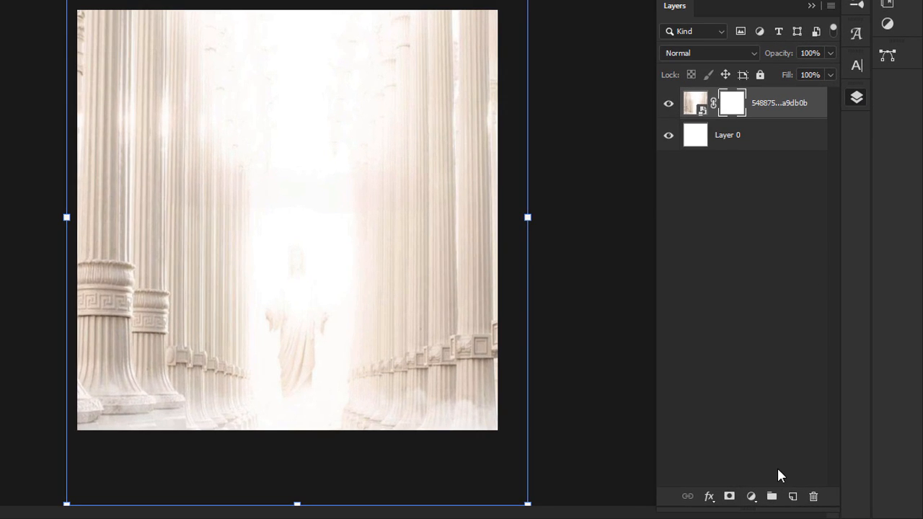
click(793, 490)
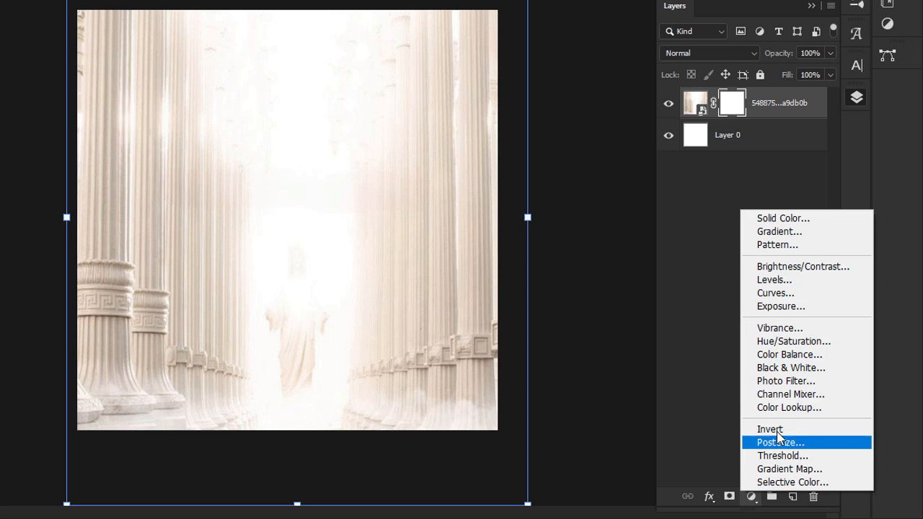
click(831, 342)
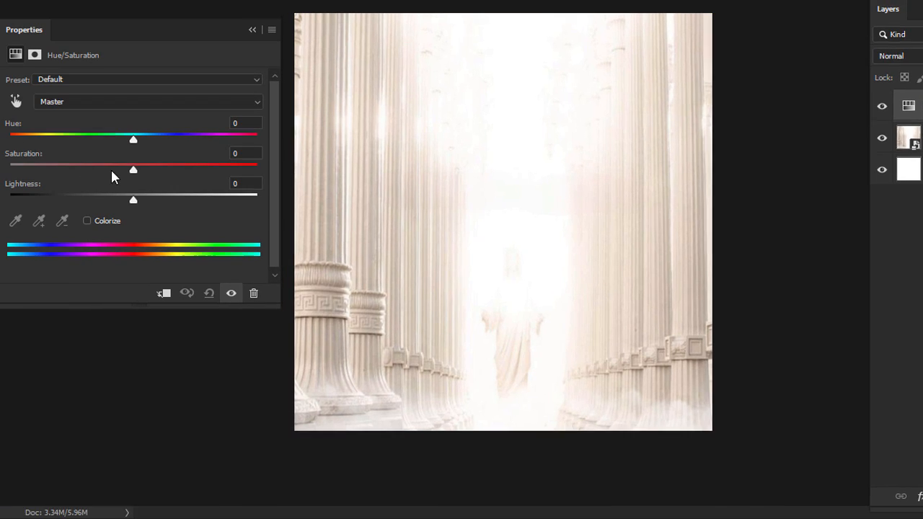
drag(134, 169, 11, 170)
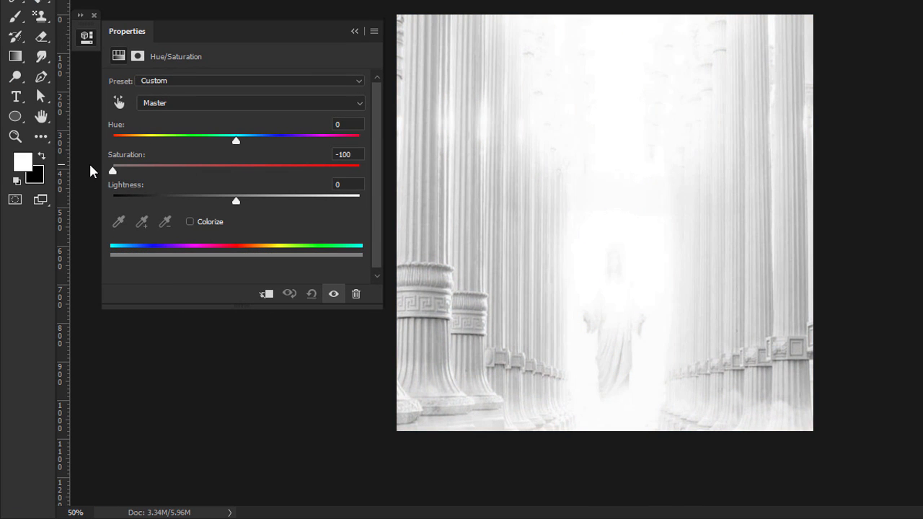
click(266, 293)
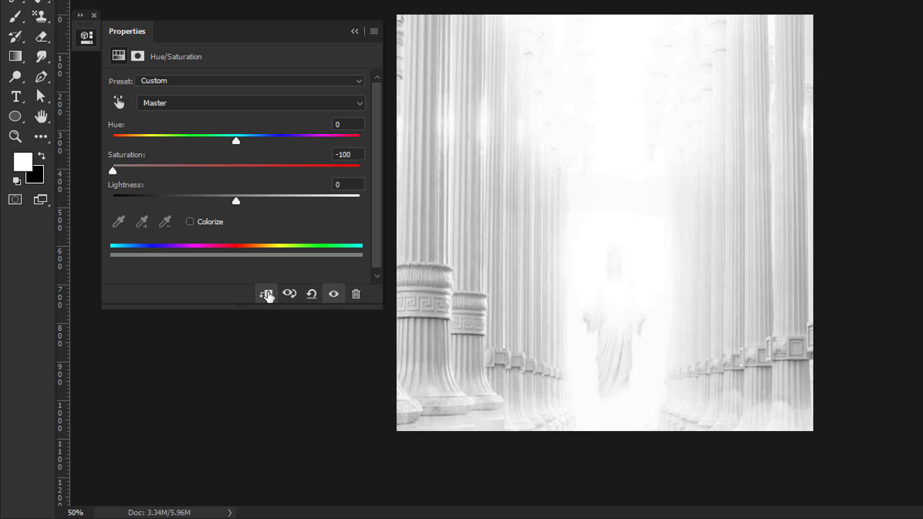
click(354, 31)
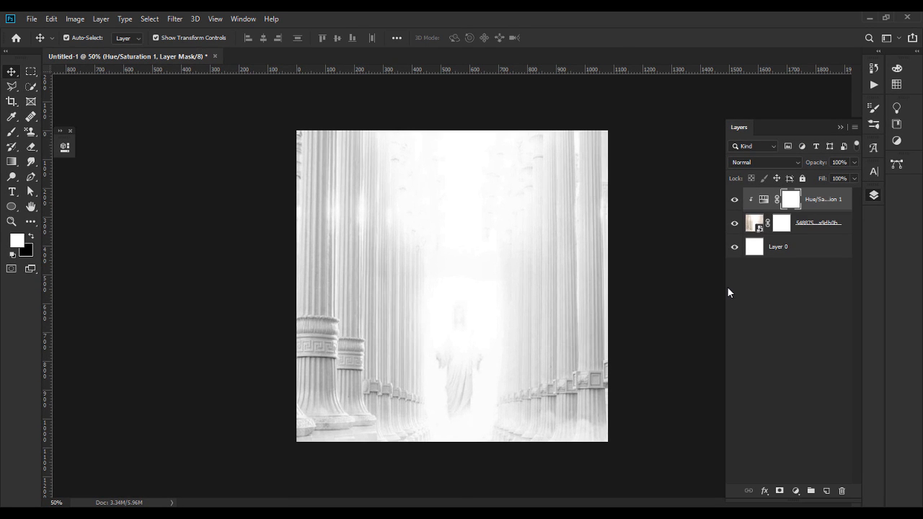
click(586, 271)
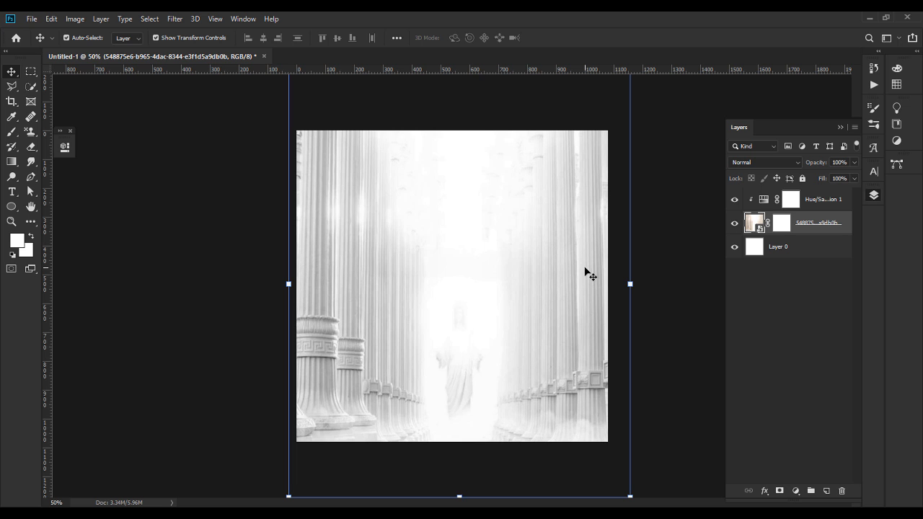
Step: Undo an accidental nudge of the pillars photo and select its layer mask
drag(540, 262, 537, 267)
key(ctrl+z)
click(668, 314)
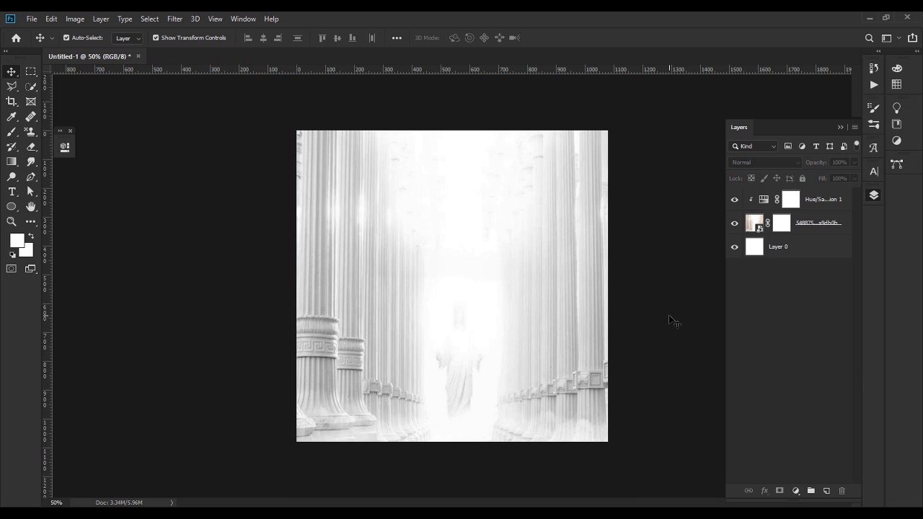
click(782, 228)
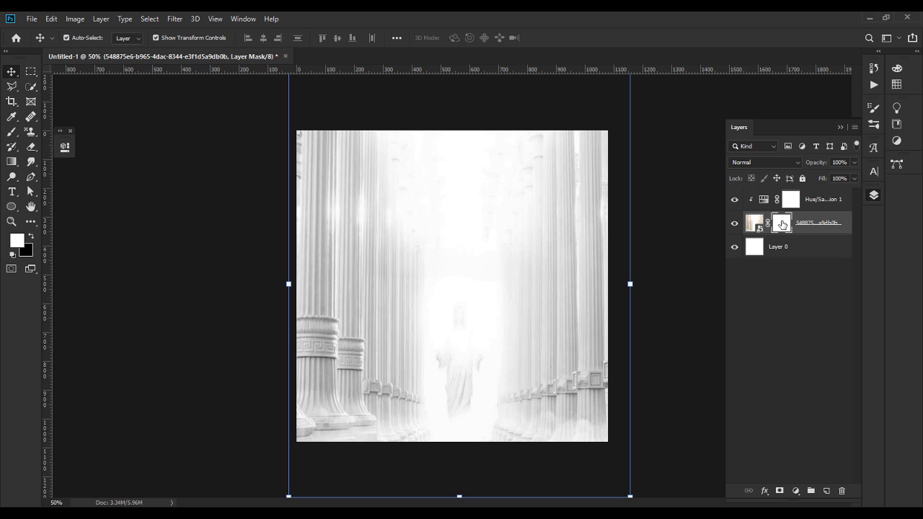
click(662, 249)
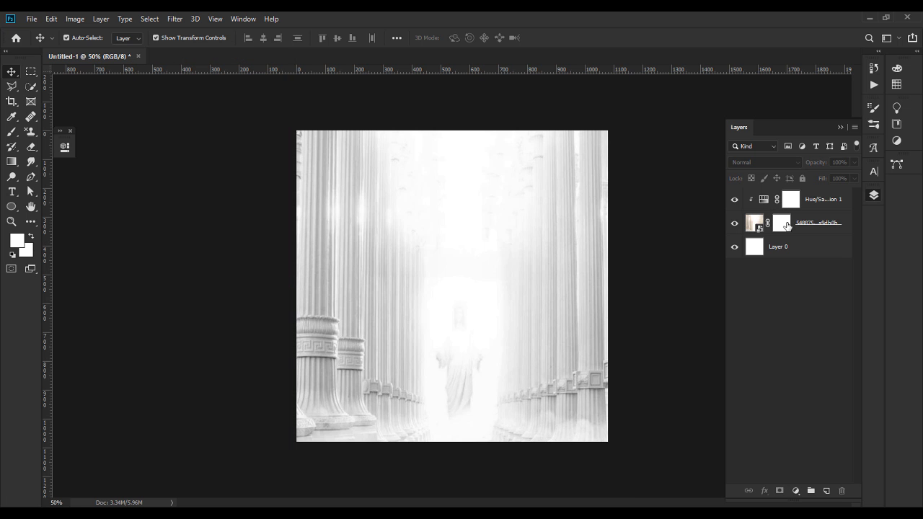
click(786, 226)
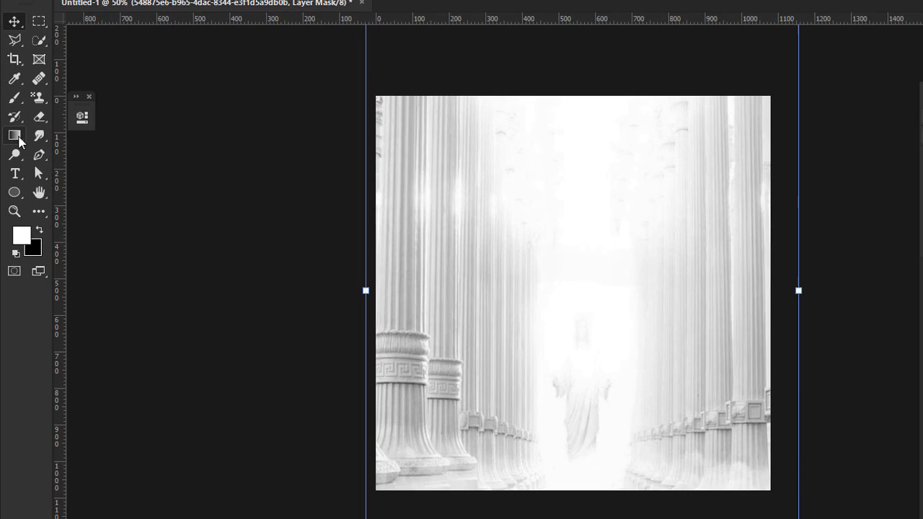
Step: Drag top-down gradients on the mask to fade the upper columns into white
click(16, 134)
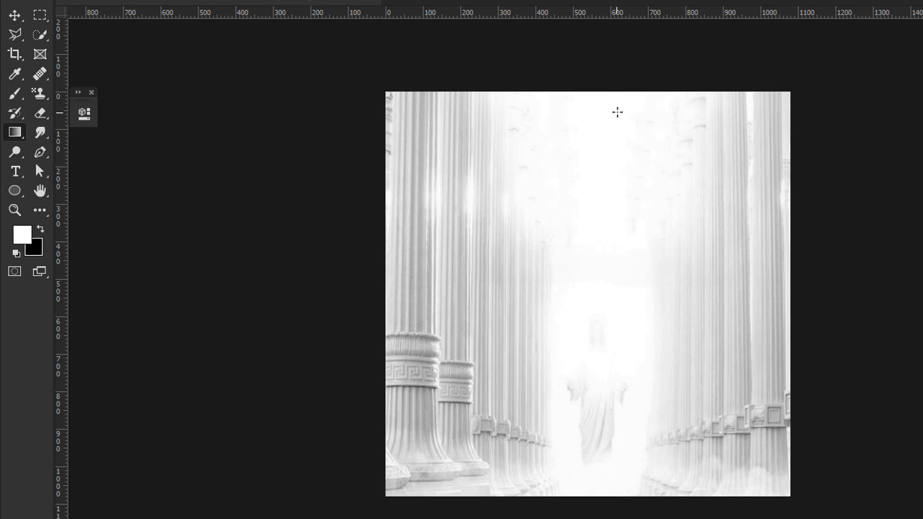
drag(605, 86, 599, 346)
drag(618, 88, 601, 429)
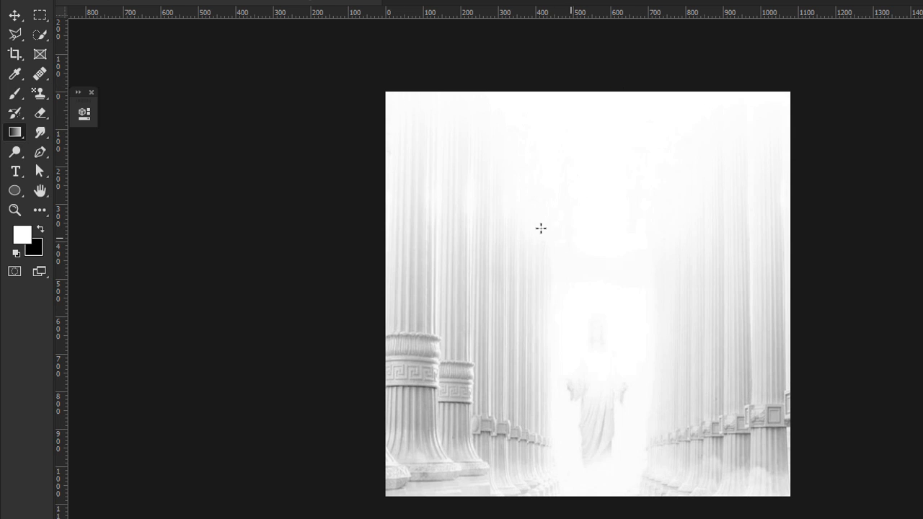
click(21, 16)
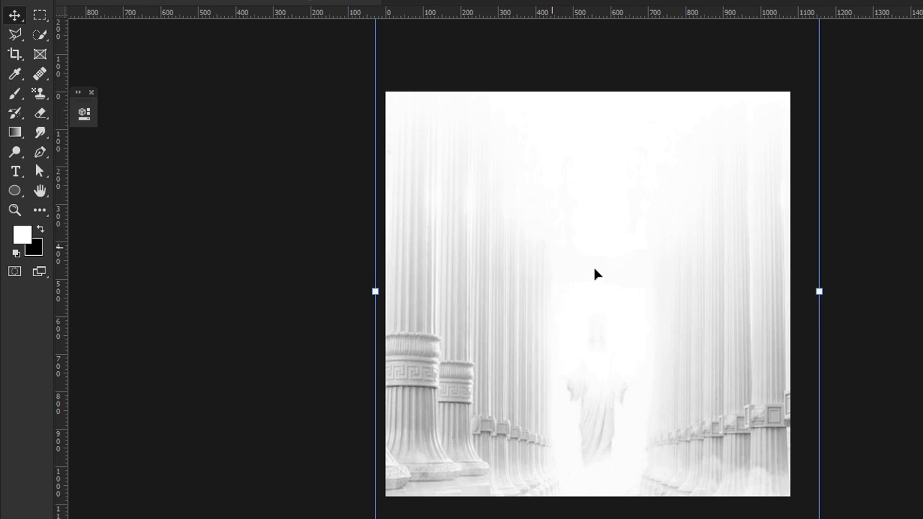
click(865, 318)
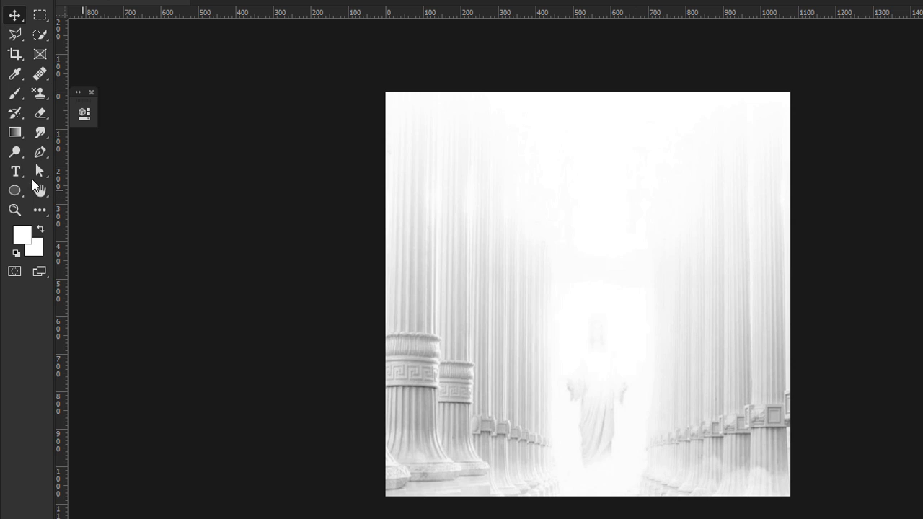
Step: Draw a tall full-height rectangle left of centre filled with red #ff1d1d
click(16, 192)
click(72, 190)
drag(445, 85, 565, 518)
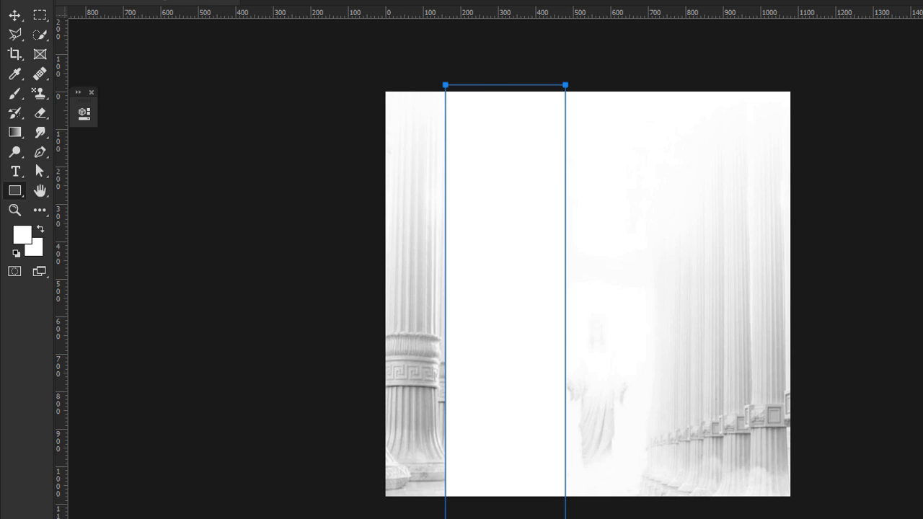
drag(743, 284, 806, 218)
key(Return)
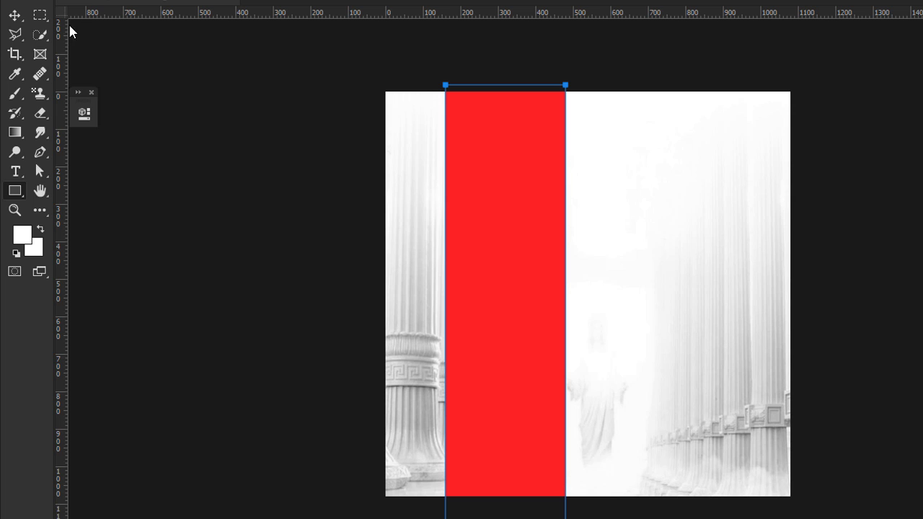
Step: Nudge the red band slightly into its final position
click(21, 20)
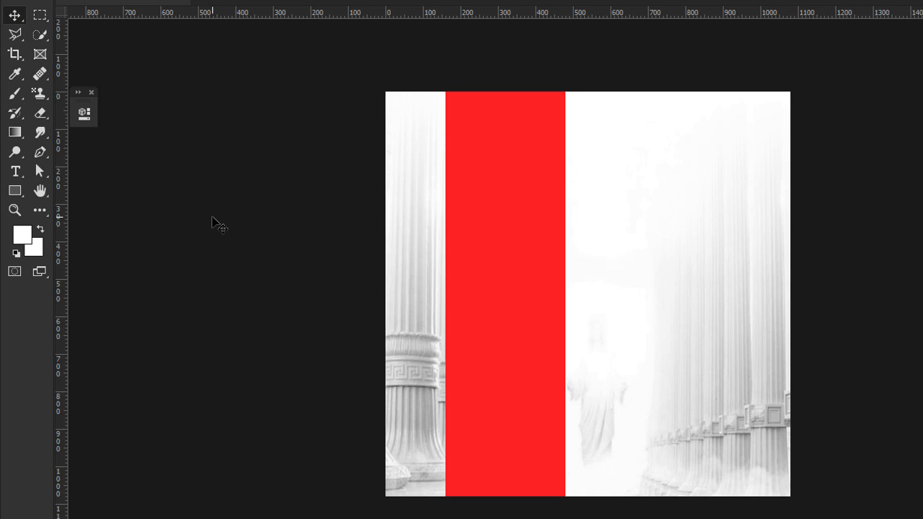
drag(490, 198, 485, 187)
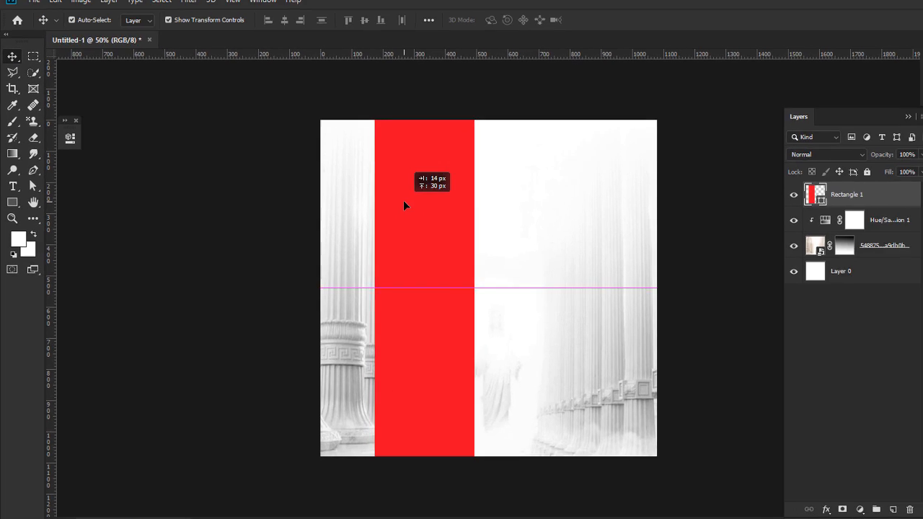
drag(404, 206, 405, 206)
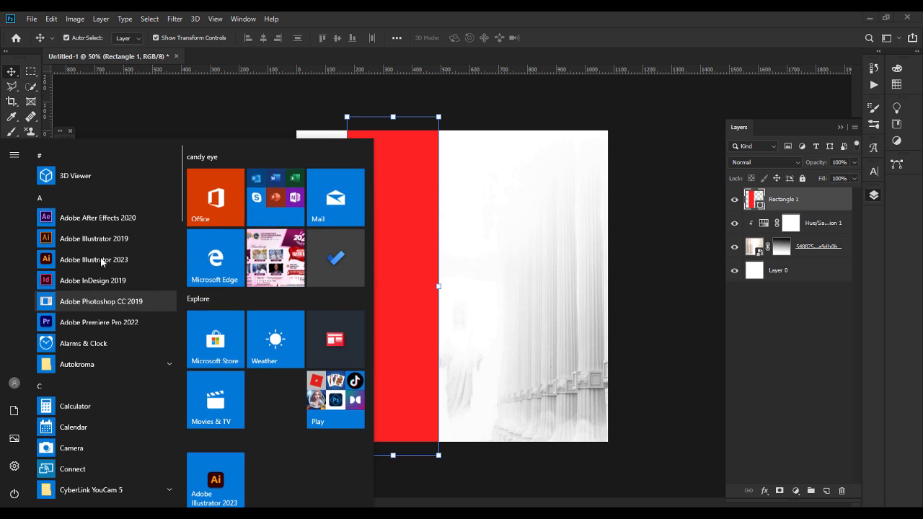
Step: Launch Adobe Illustrator 2023 from the Start menu and pick the Rectangle tool
click(122, 251)
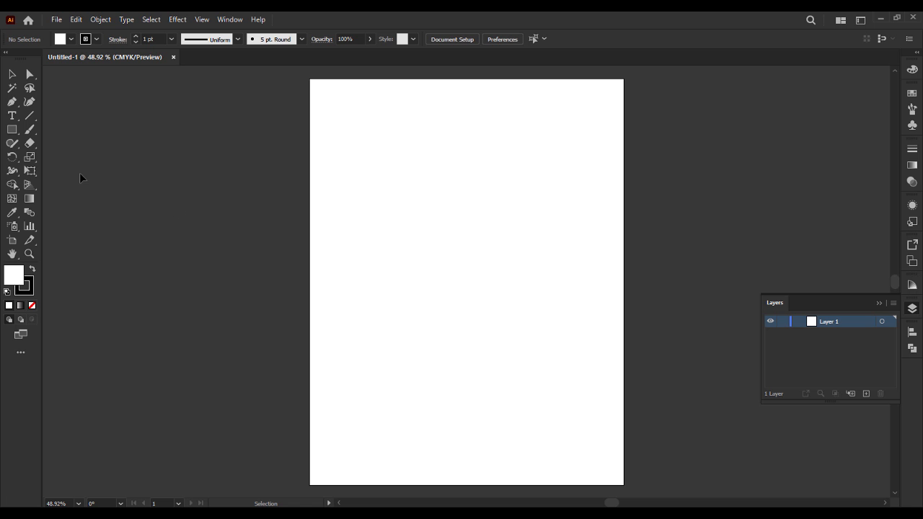
click(12, 129)
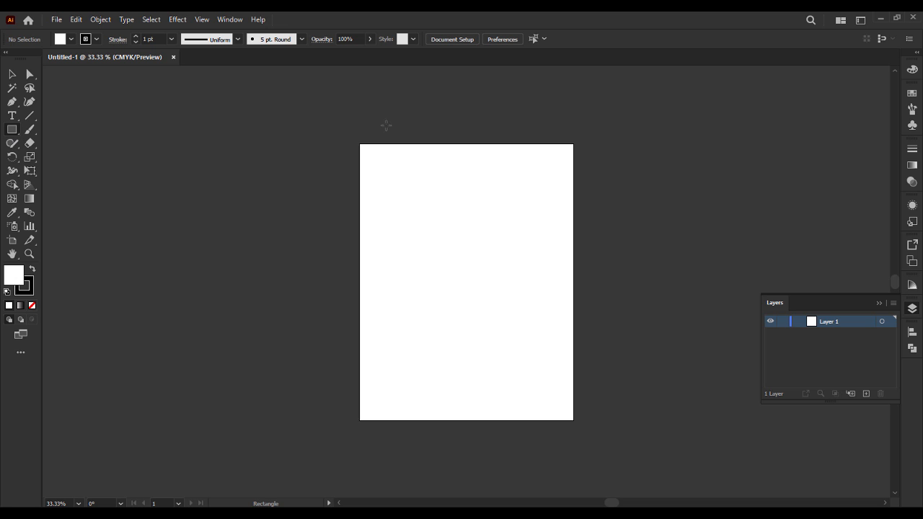
Step: Draw a tall rectangle at the artboard's left, fill it with red bc1100, and deselect
mouse_move(397, 161)
mouse_down()
mouse_move(469, 342)
mouse_move(449, 375)
mouse_move(451, 393)
mouse_up()
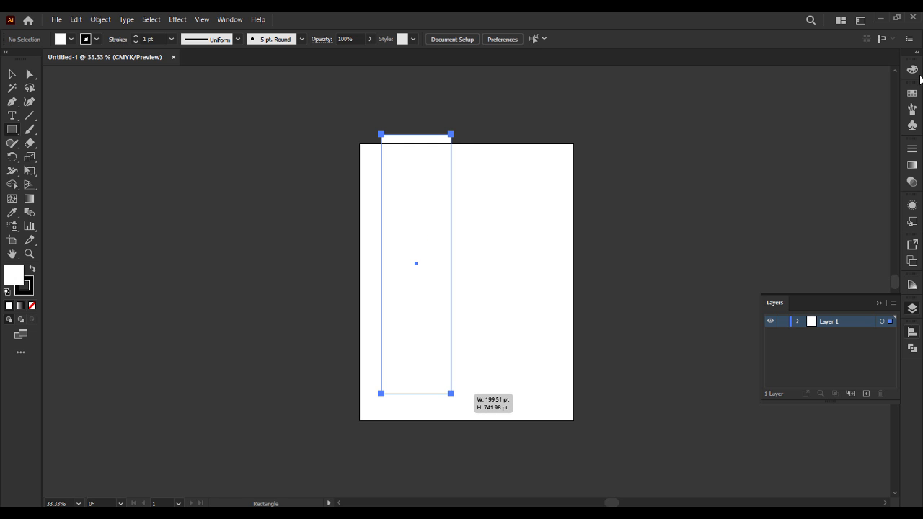
click(912, 69)
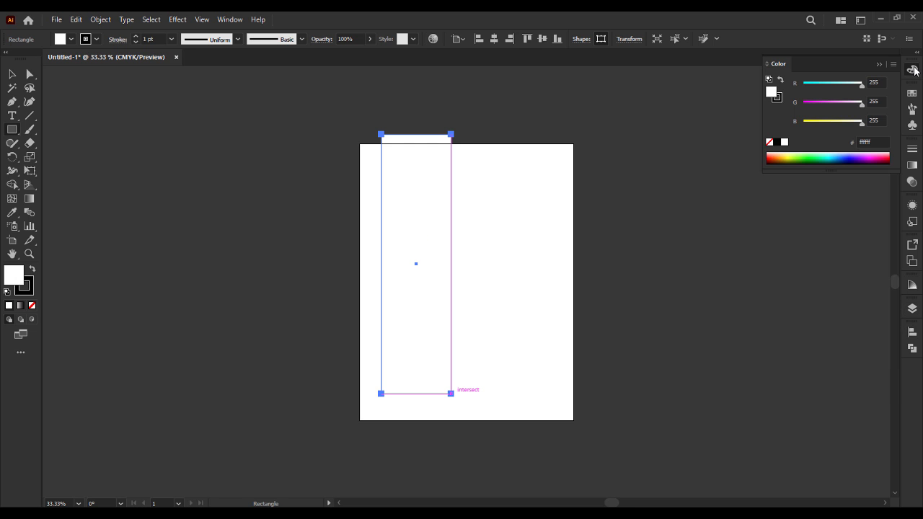
click(877, 145)
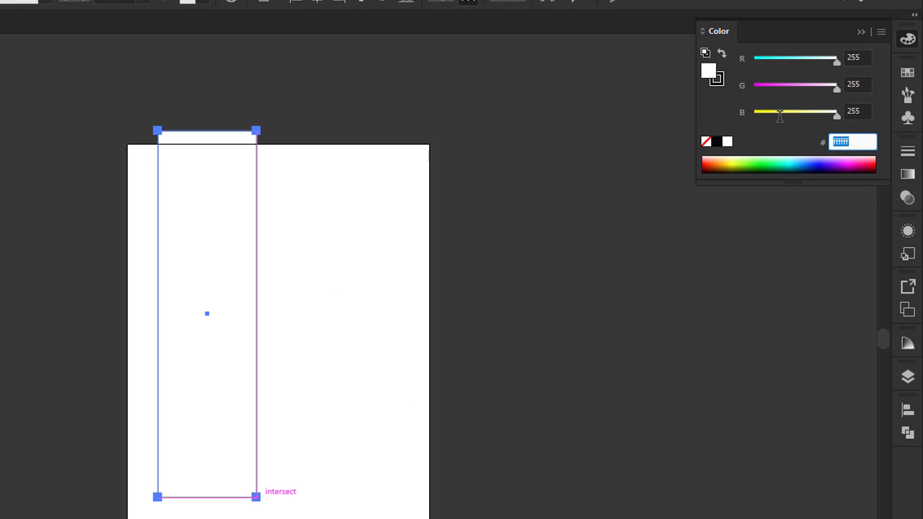
text(bc1100)
key(Return)
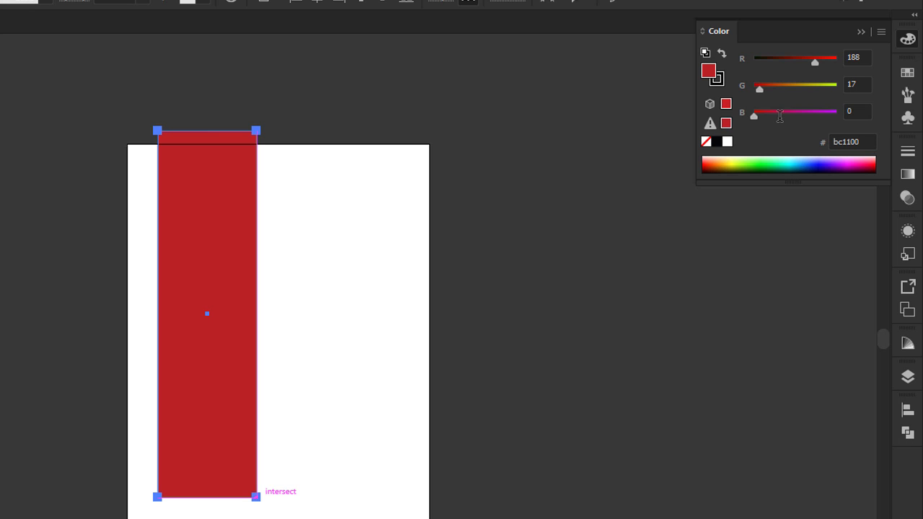
key(ctrl+shift+a)
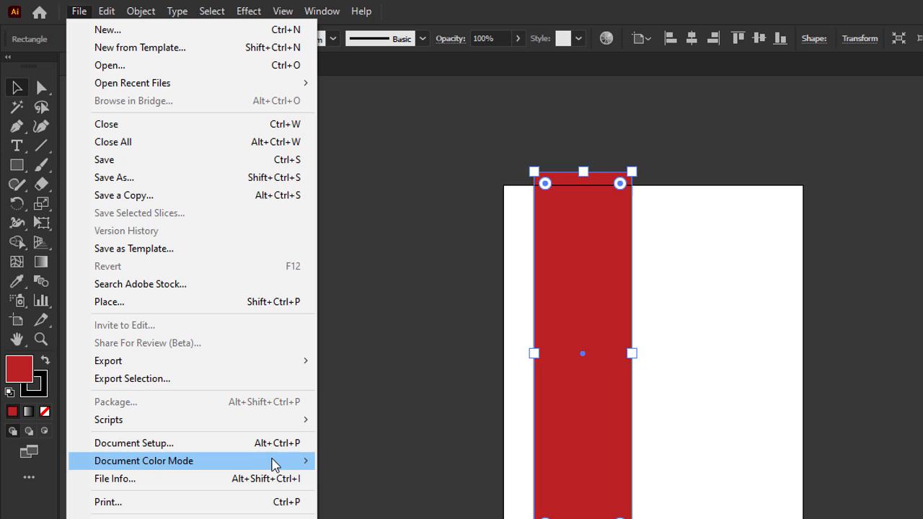
Step: Switch the document to RGB colour, restore the bc1100 fill, and nudge the rectangle right
mouse_move(284, 469)
click(354, 480)
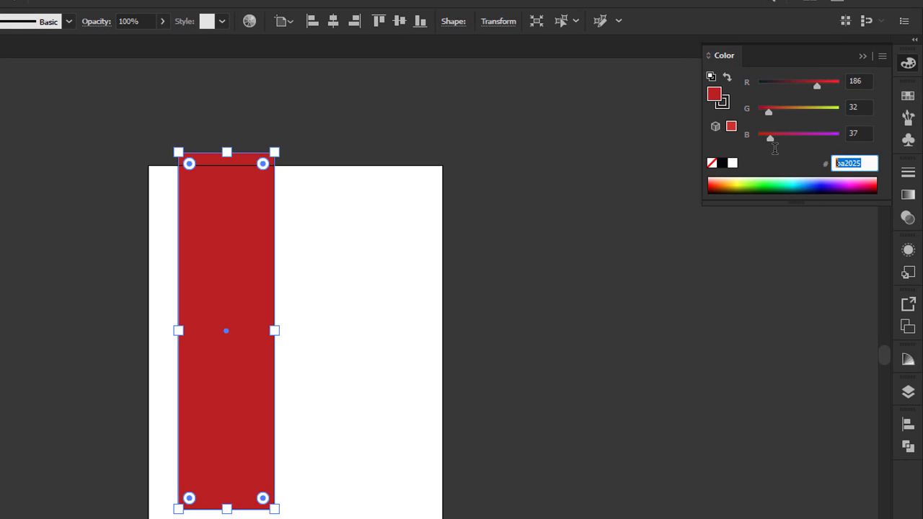
text(cb)
key(Return)
click(507, 401)
drag(252, 330, 259, 333)
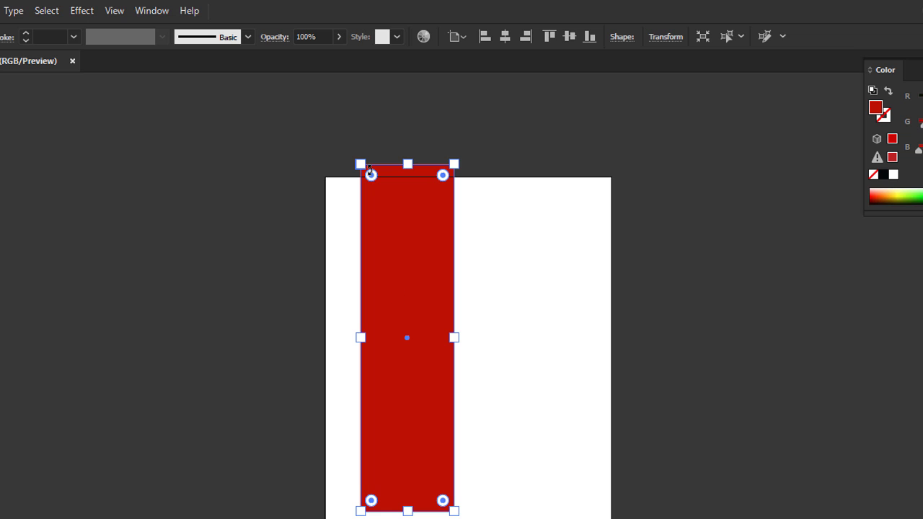
Step: Give the tall red rectangle a 7 pt Charcoal - Feather brush stroke and shift it slightly
click(248, 38)
drag(246, 104, 249, 118)
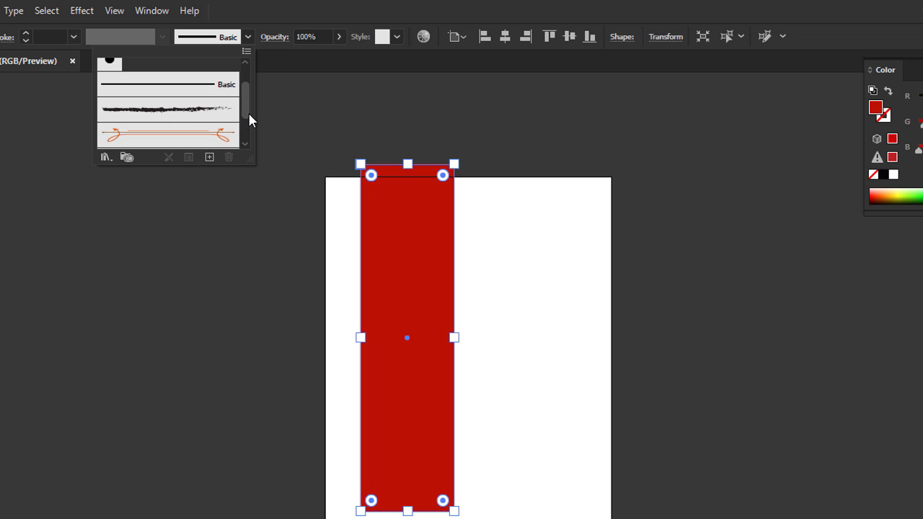
click(193, 110)
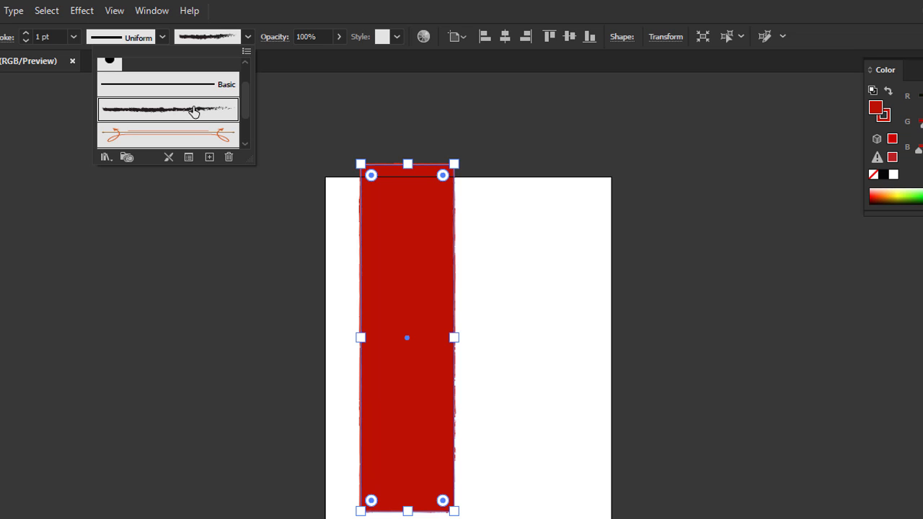
click(176, 232)
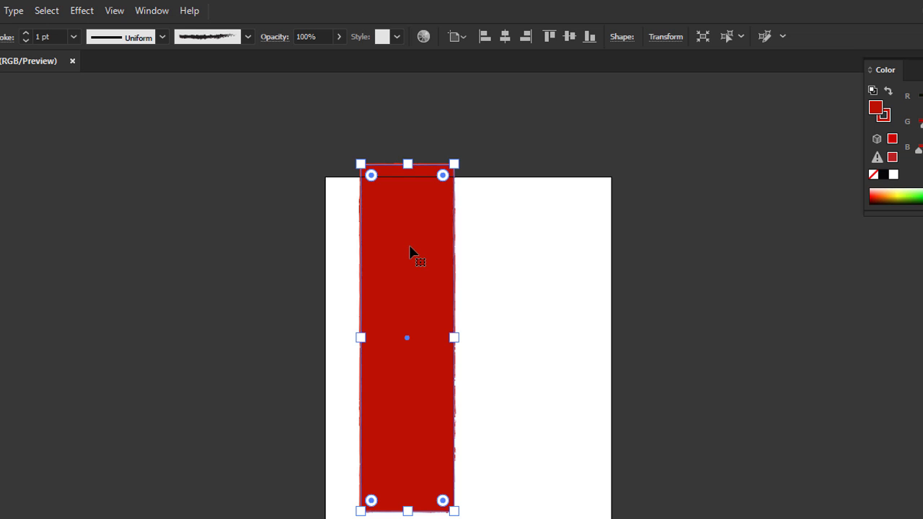
click(77, 37)
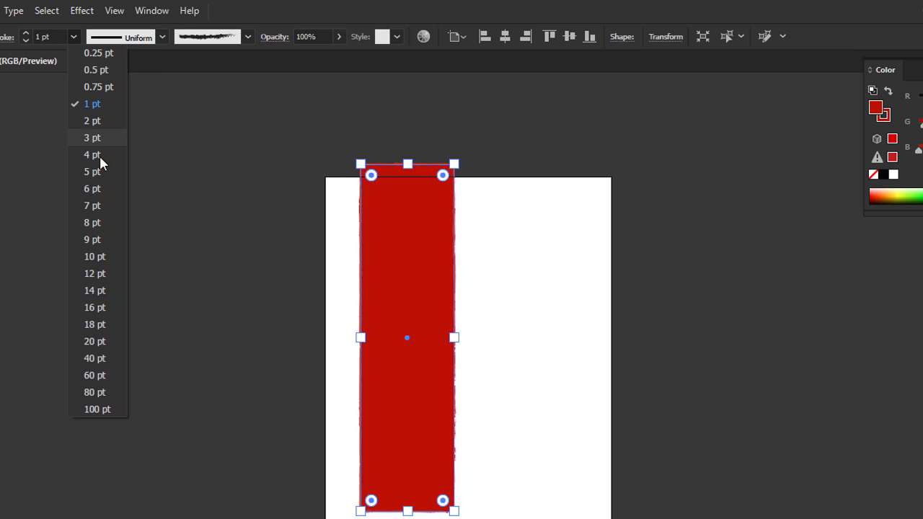
click(96, 206)
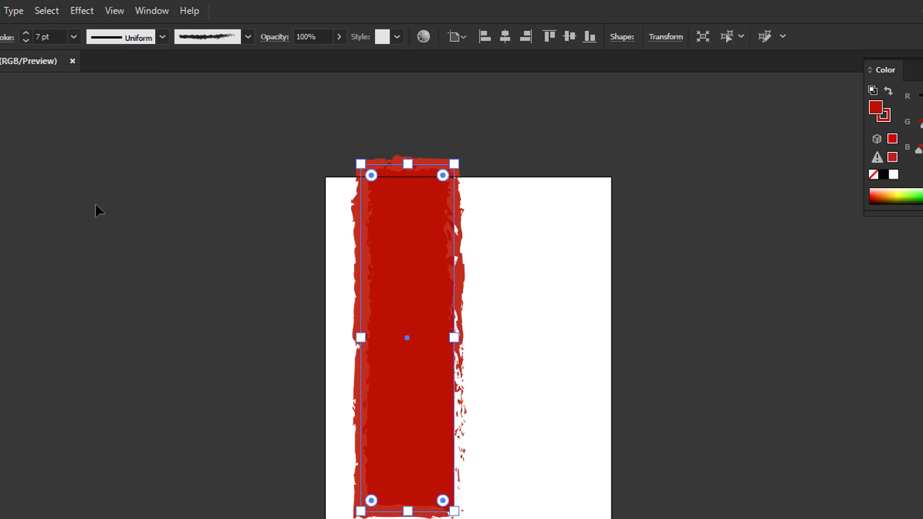
click(95, 209)
drag(397, 261, 413, 277)
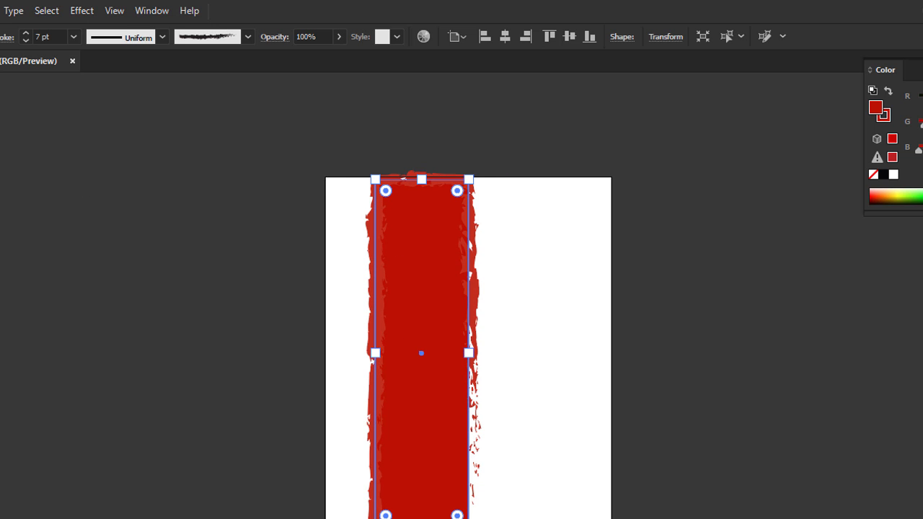
Step: Draw a small unstroked rectangle near the page's right edge, then reselect the big rectangle
key(t)
mouse_move(552, 234)
mouse_down()
mouse_move(581, 332)
mouse_move(598, 334)
mouse_up()
click(60, 36)
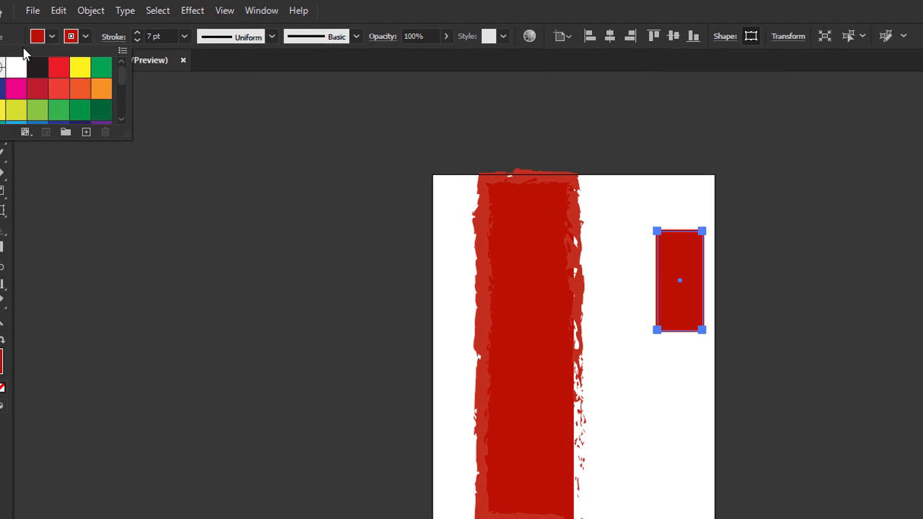
click(15, 67)
click(313, 168)
click(16, 82)
click(424, 313)
click(577, 333)
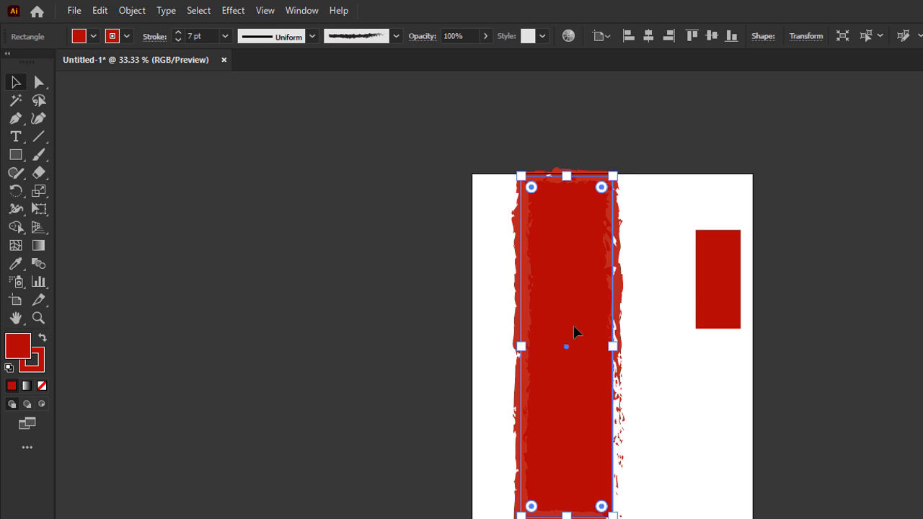
click(627, 341)
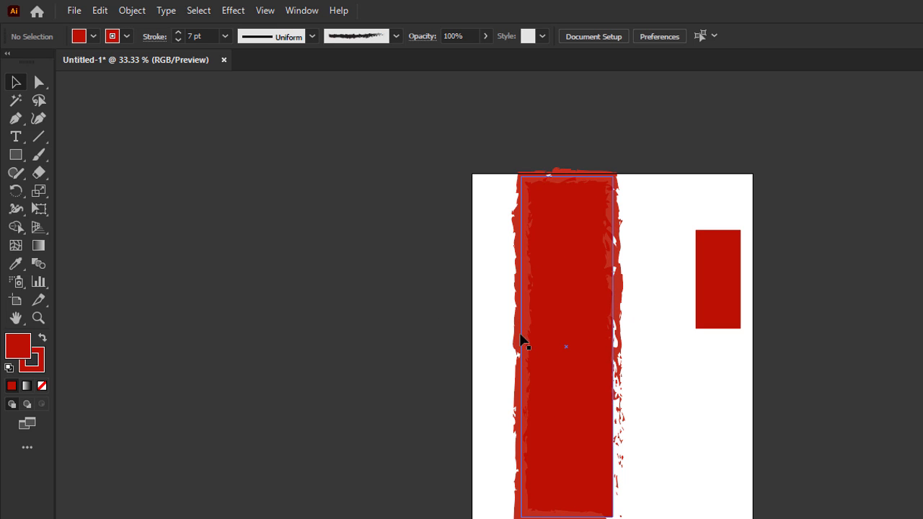
click(599, 344)
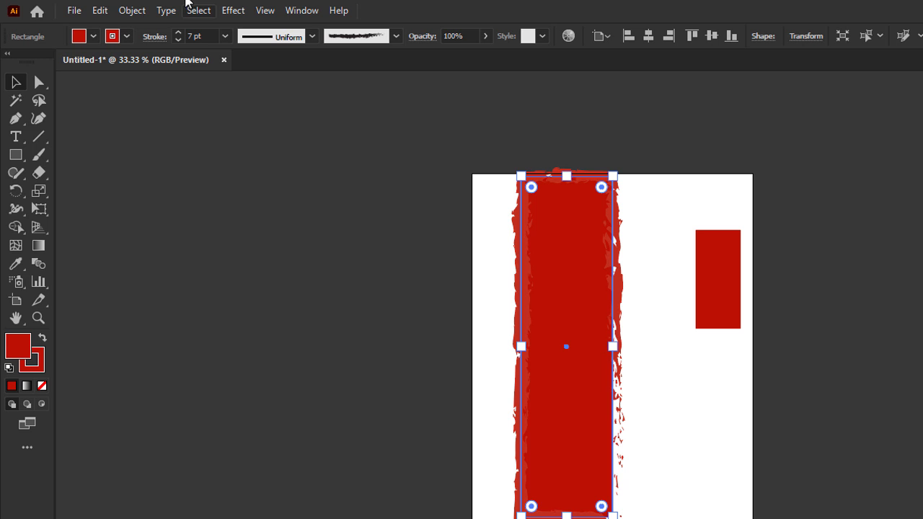
Step: Expand the brushed red rectangle into outlined ragged shapes and reselect the whole expanded group
click(129, 12)
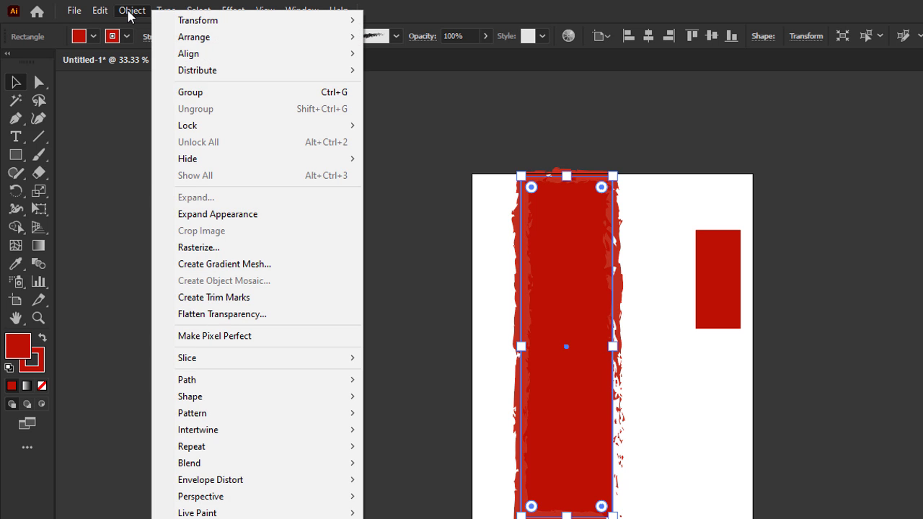
click(231, 215)
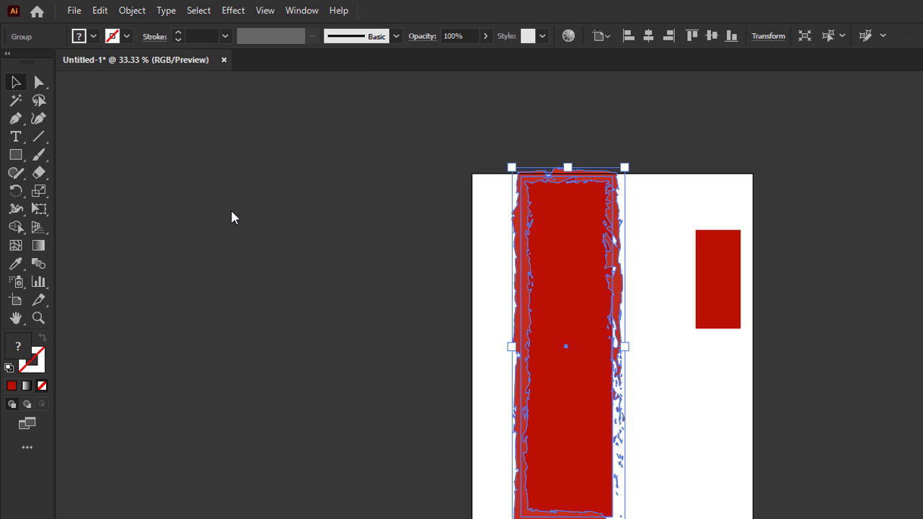
click(284, 243)
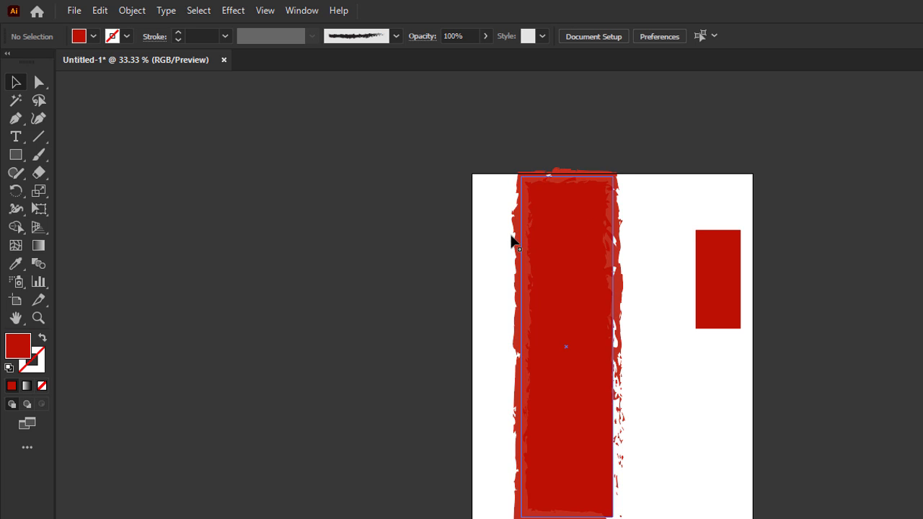
drag(514, 245, 433, 237)
key(ctrl+z)
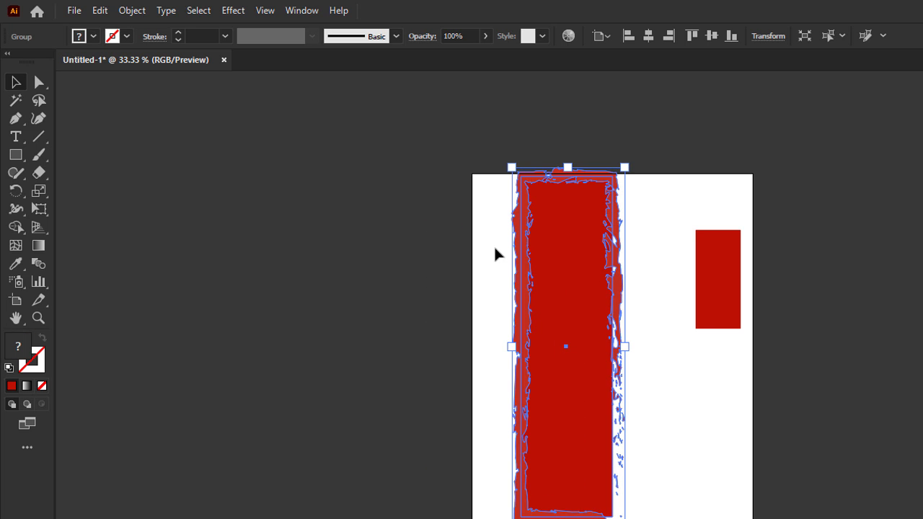
click(675, 353)
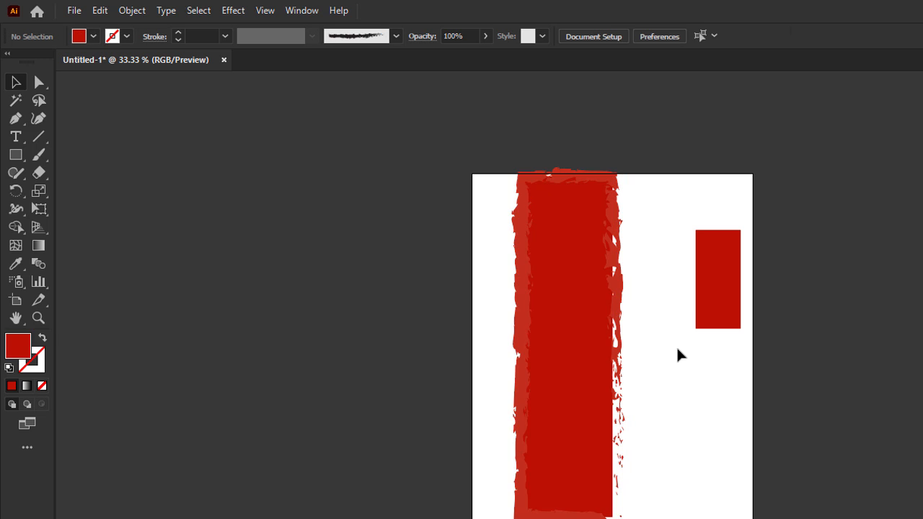
drag(505, 160, 648, 320)
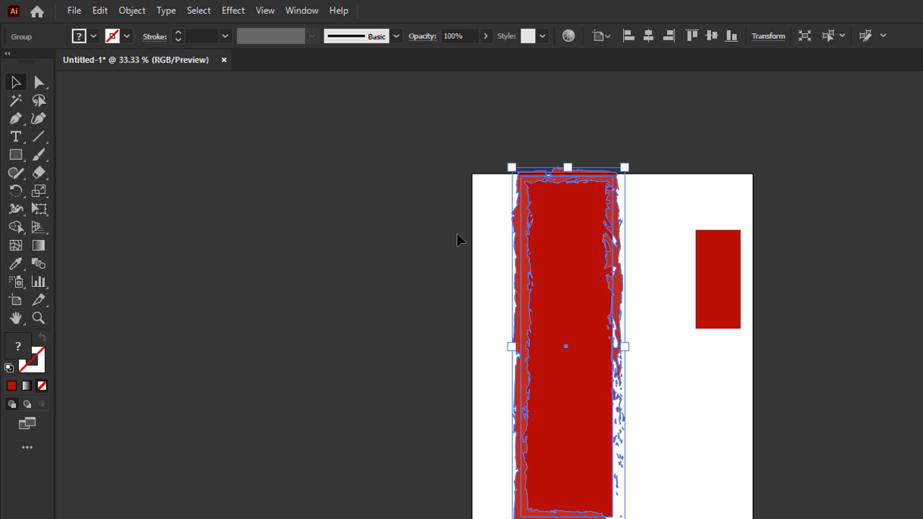
click(310, 13)
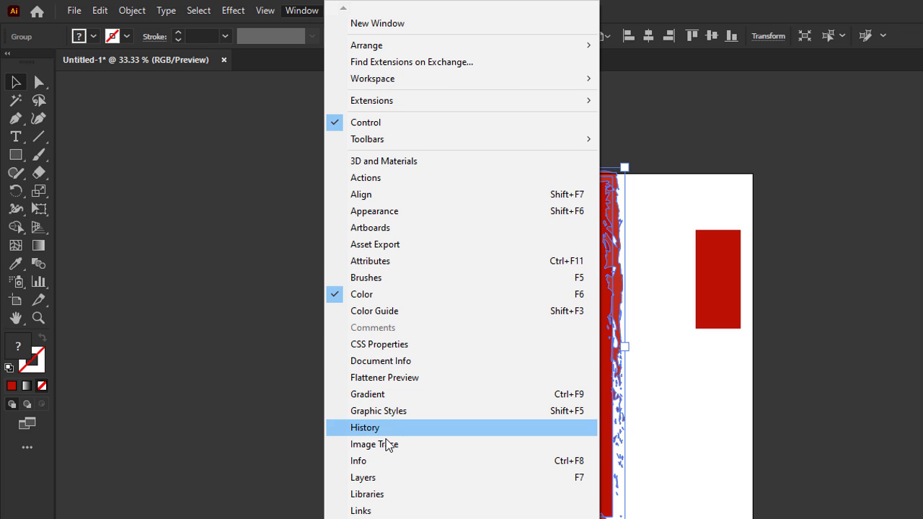
key(Escape)
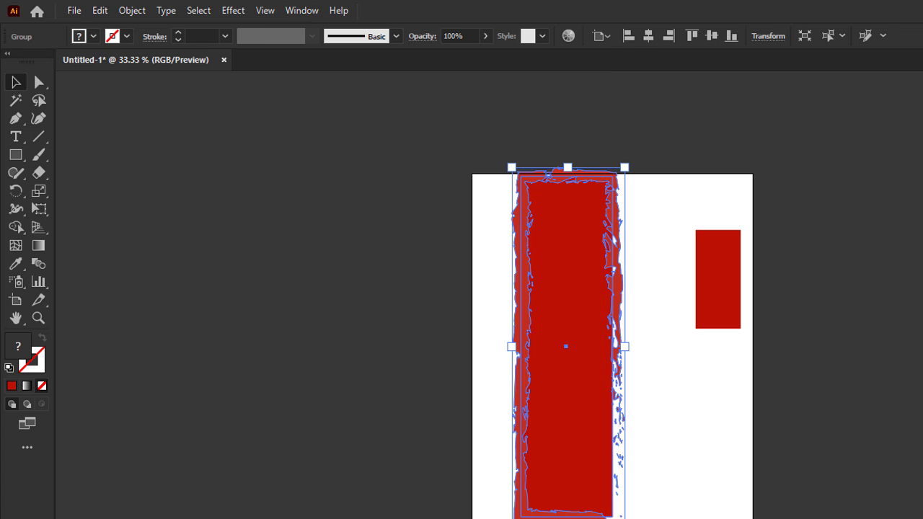
Step: Merge the ragged red pieces into one shape with Pathfinder Unite
drag(922, 382, 919, 247)
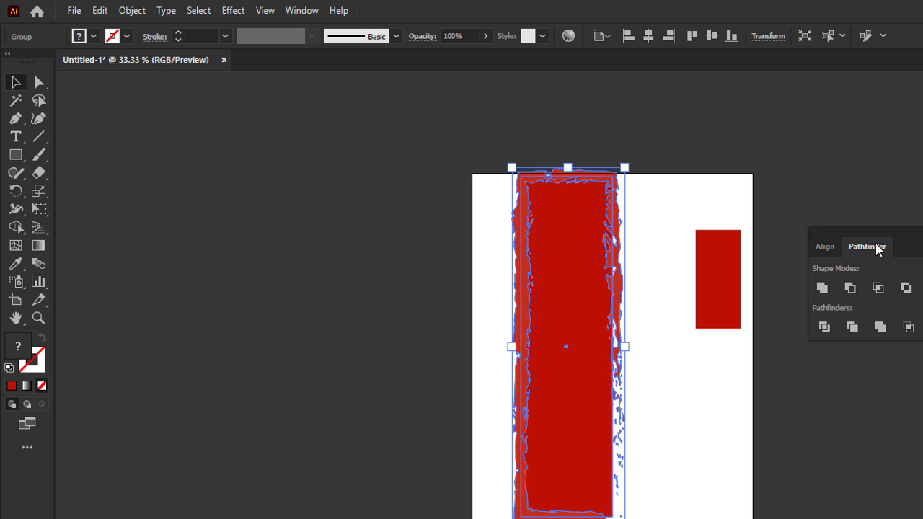
click(822, 287)
click(667, 416)
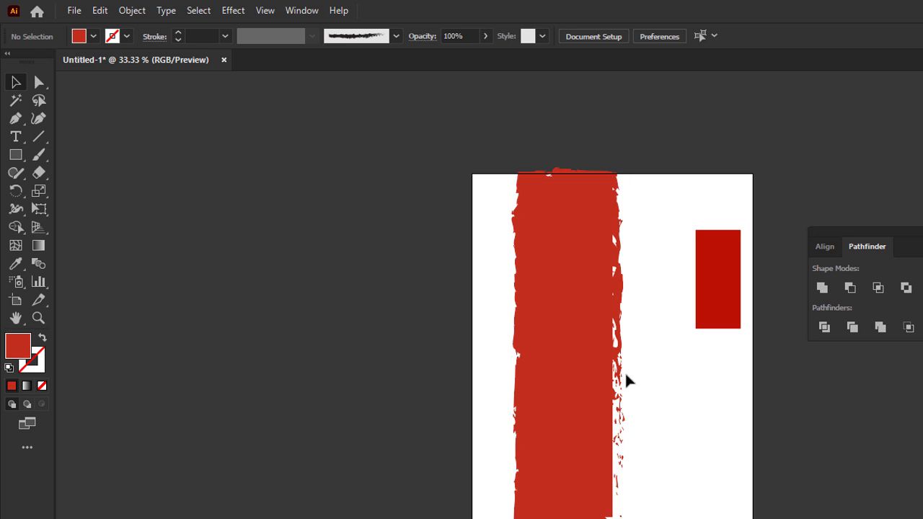
click(552, 310)
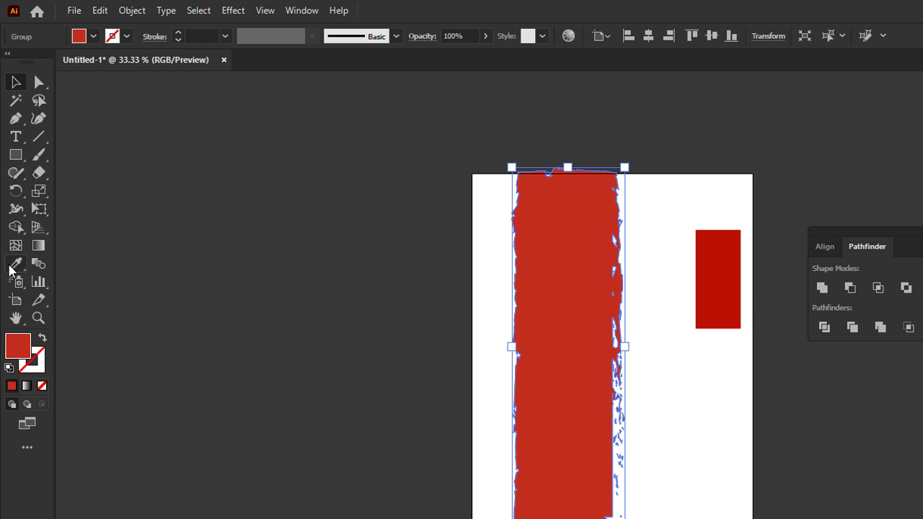
Step: Give the merged shape the small rectangle's red with the Eyedropper, nudge it, and cut it
click(16, 264)
click(720, 253)
click(15, 82)
click(349, 282)
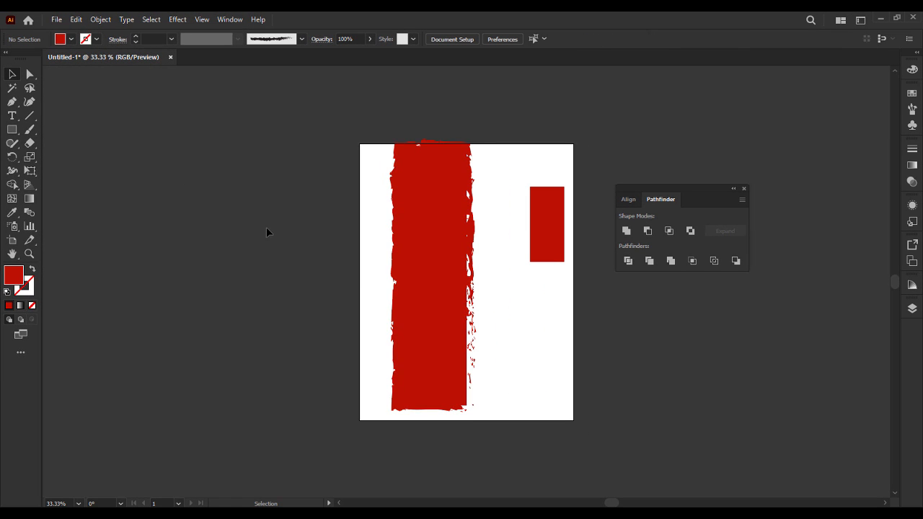
mouse_move(453, 208)
mouse_down()
mouse_move(440, 235)
mouse_move(425, 231)
mouse_move(445, 243)
mouse_move(443, 232)
mouse_up()
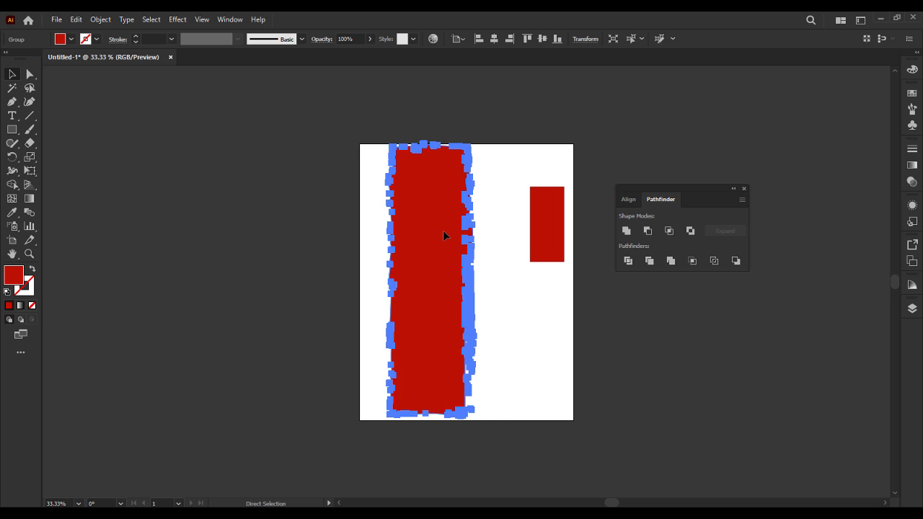
key(Delete)
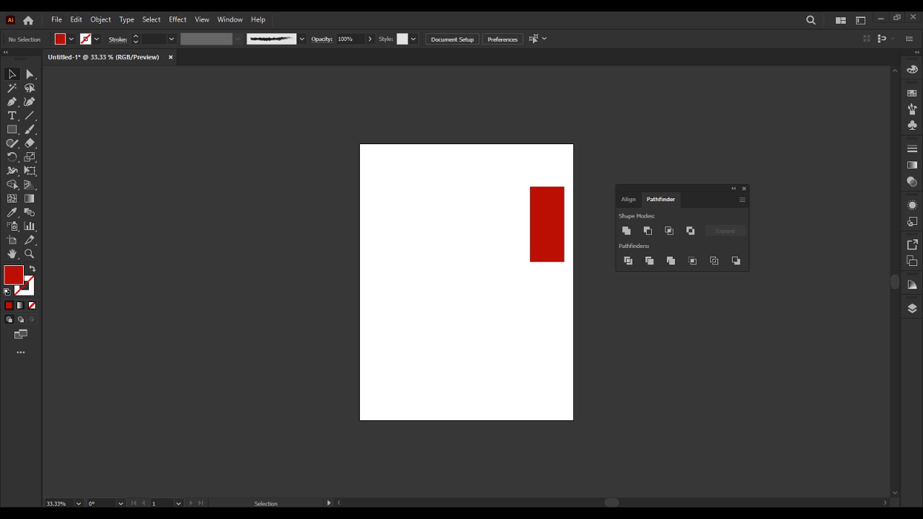
Step: Paste the red shape into the poster as a smart object, shift it left and enlarge slightly
click(880, 19)
key(ctrl+v)
key(Return)
drag(463, 254, 398, 237)
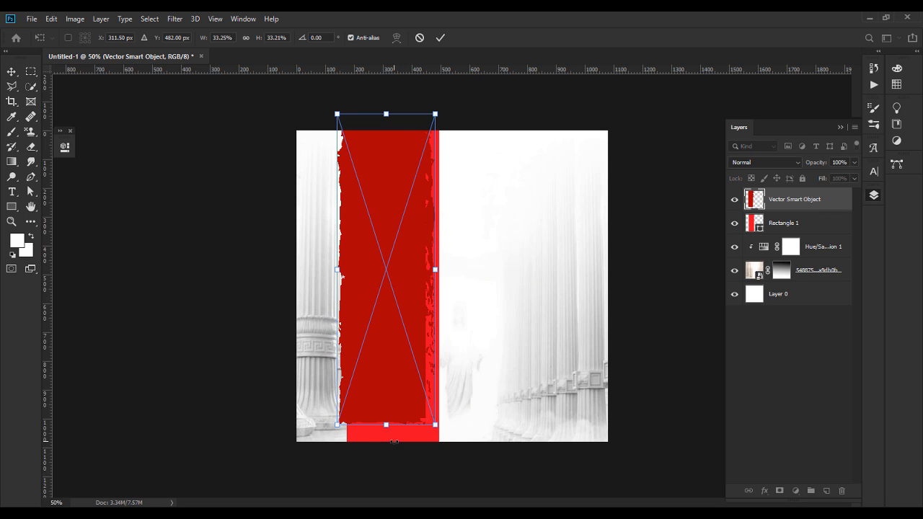
drag(386, 427, 385, 458)
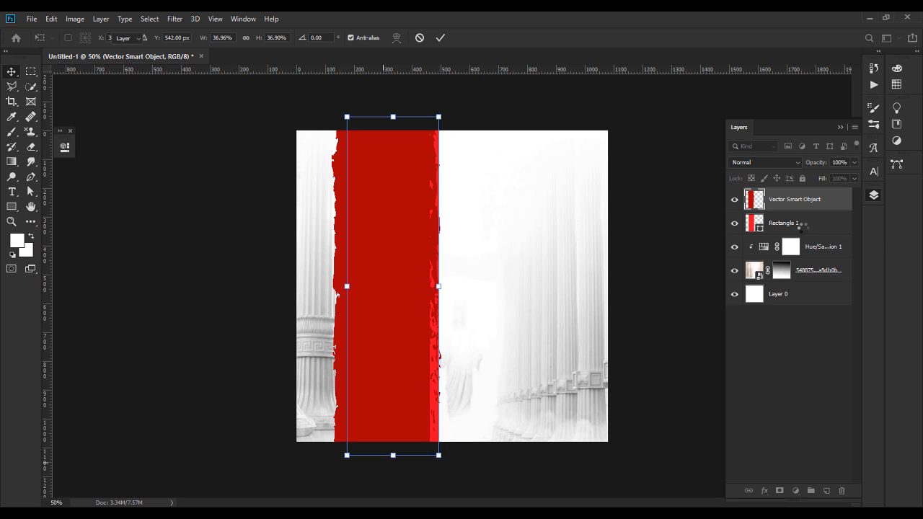
key(Return)
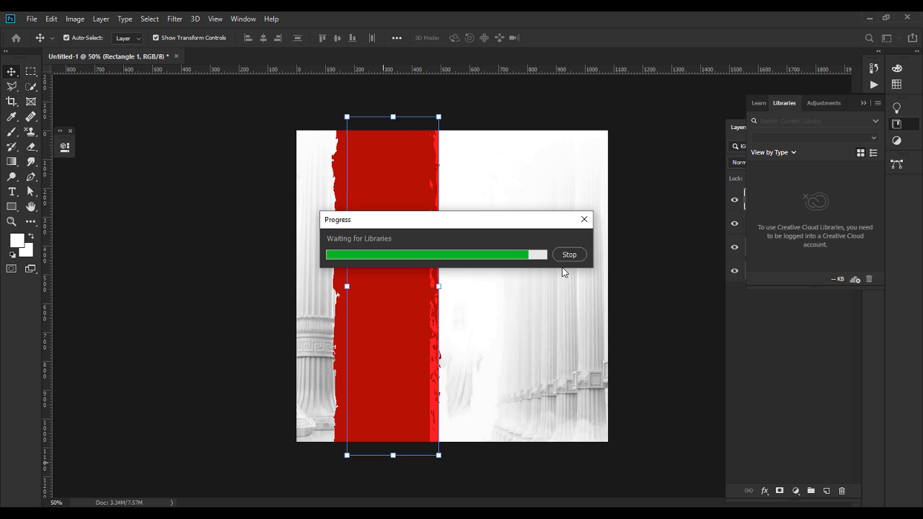
Step: Delete the old Rectangle 1 layer
click(864, 102)
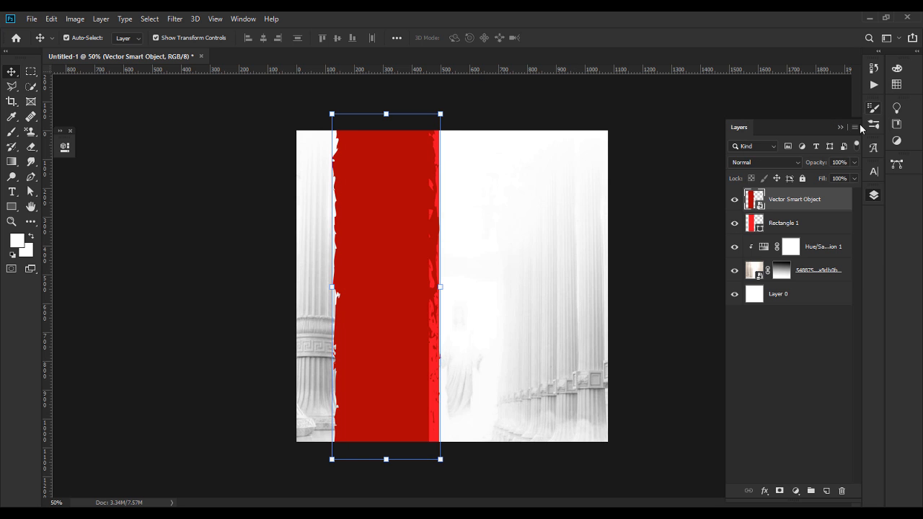
click(796, 223)
key(Delete)
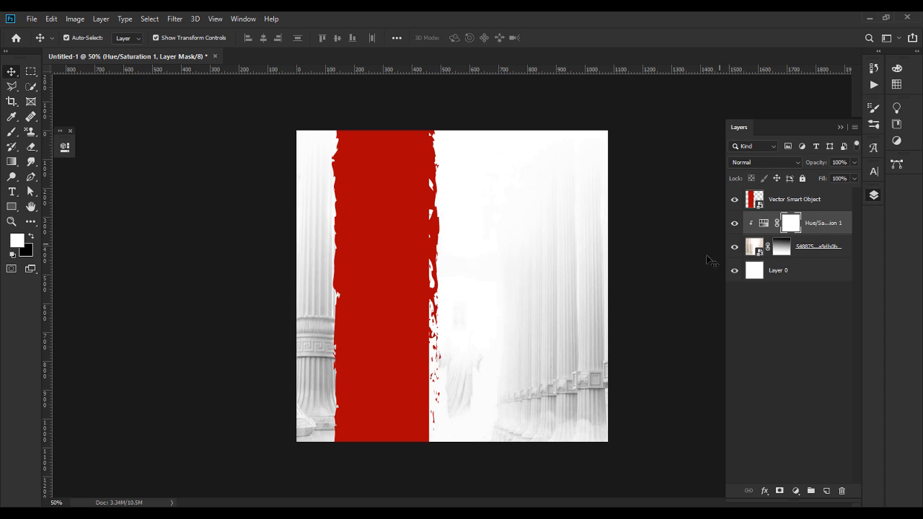
Step: Nudge the torn red band right and pull its right edge inward to narrow it
drag(400, 288, 408, 288)
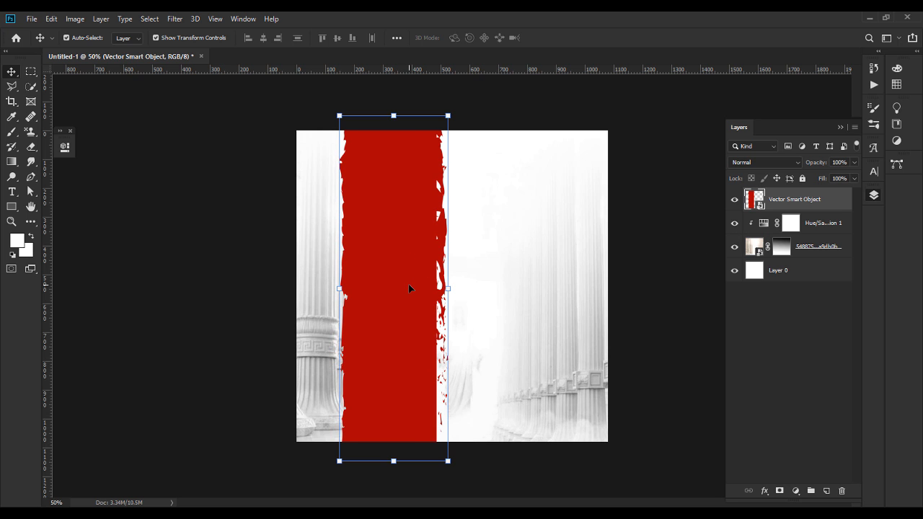
click(243, 306)
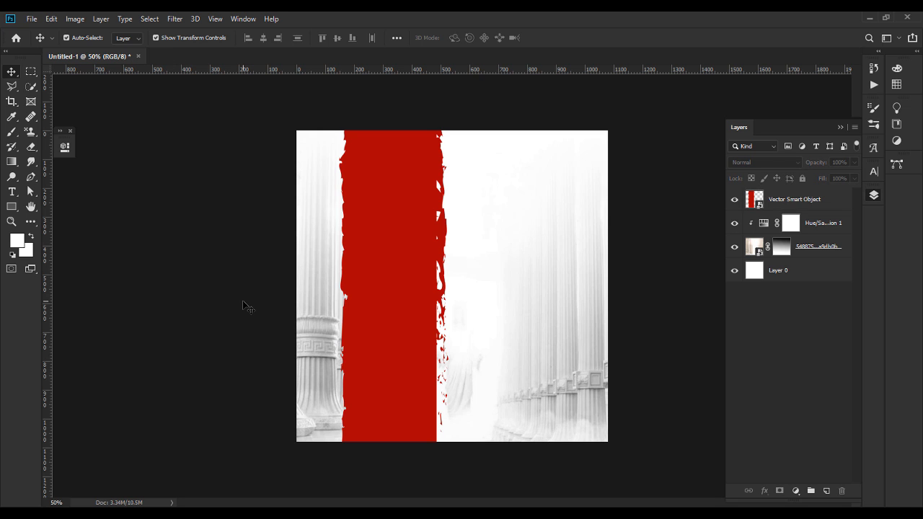
click(417, 271)
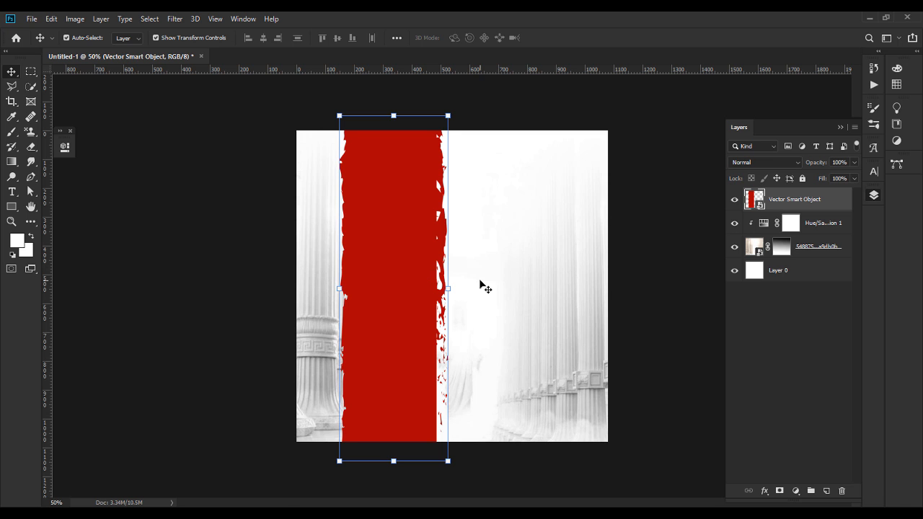
click(448, 282)
drag(449, 288, 438, 288)
key(Return)
click(149, 315)
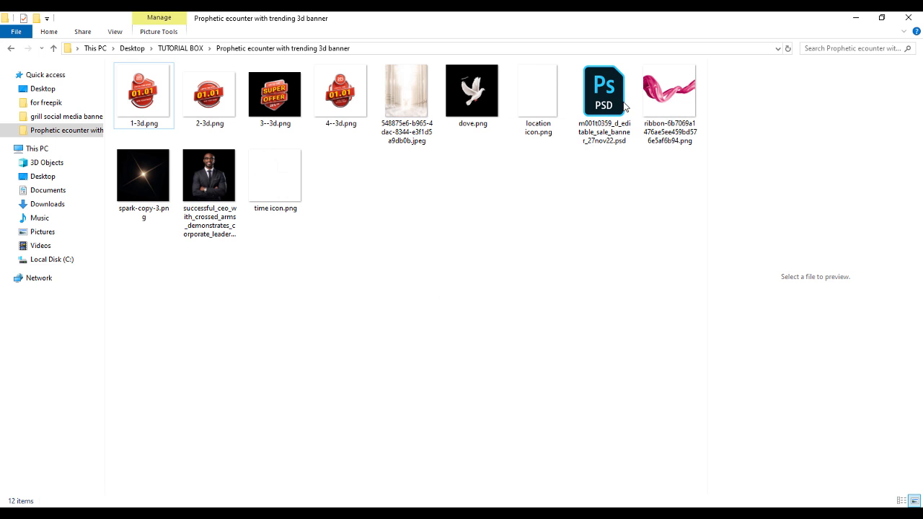
Step: Open the sale-banner PSD without updating its text layers and look inside the Object group
click(624, 107)
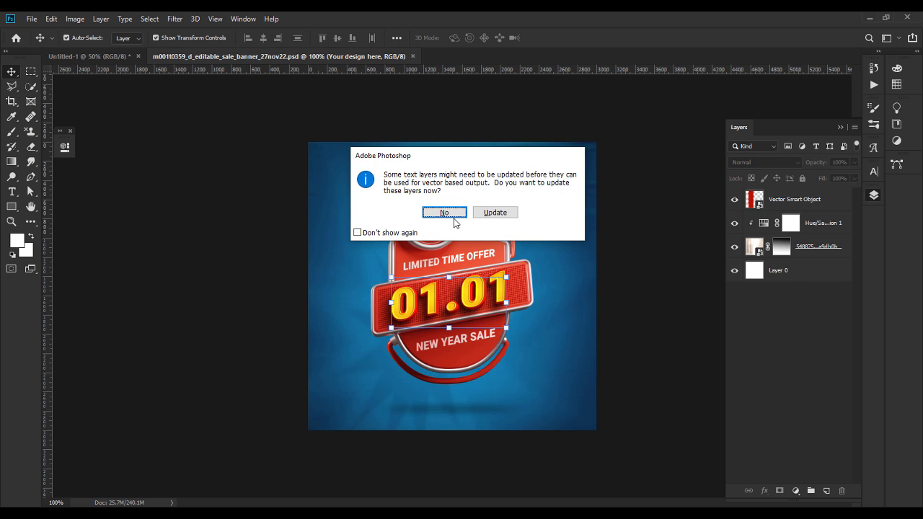
click(444, 213)
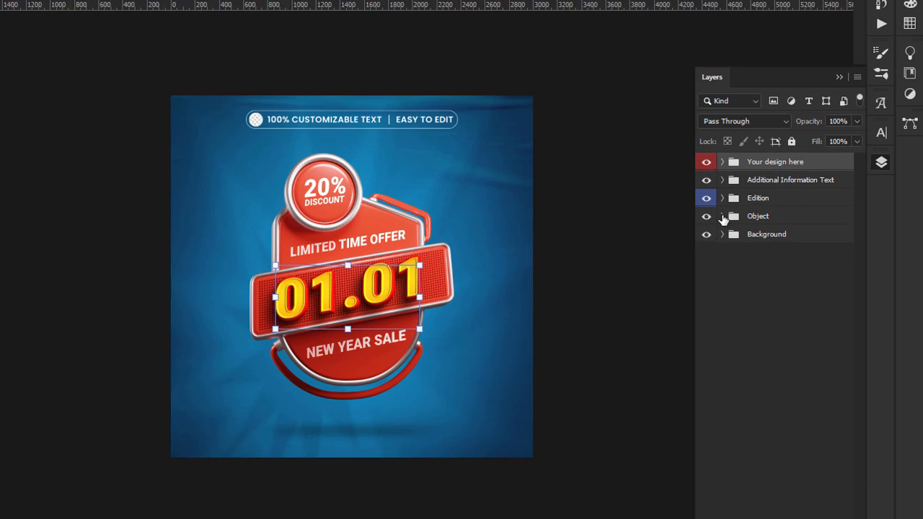
click(748, 238)
click(758, 251)
click(690, 188)
Step: Select the Edition and Object groups together and drag them into the Untitled-1 poster
click(733, 171)
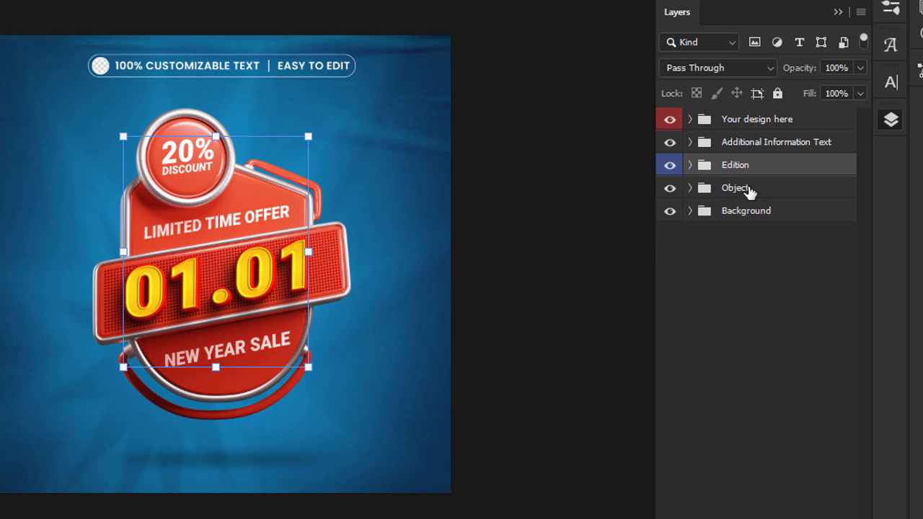
shift+click(747, 188)
drag(711, 164, 718, 168)
click(724, 171)
shift+click(735, 189)
drag(739, 171, 150, 240)
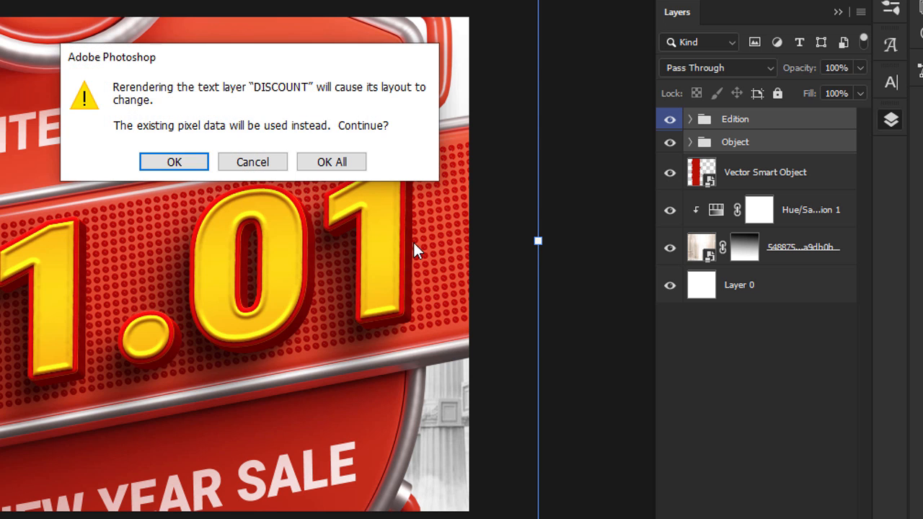
Step: Accept re-rendering all badge text, then scale the 01.01 badge down over the red band's top
click(326, 163)
drag(538, 240, 189, 209)
key(Return)
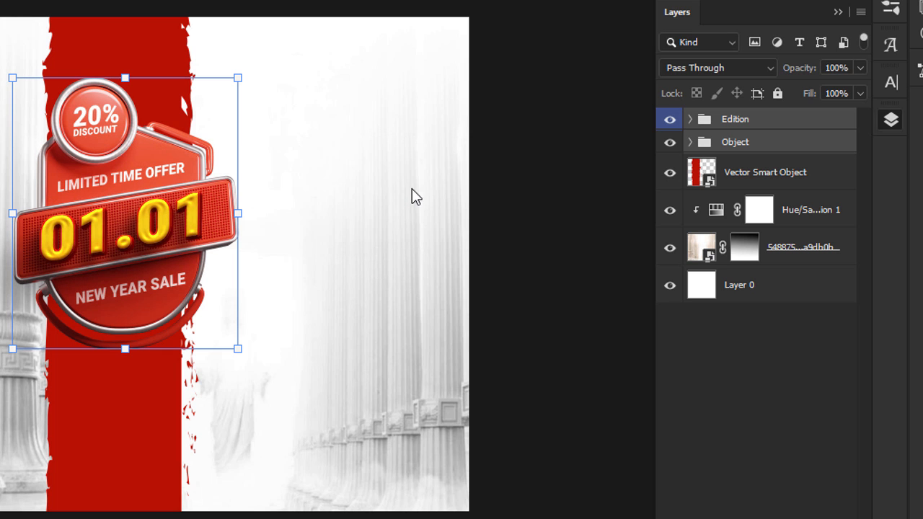
Step: Delete the Fx 01 layer, Top Surface group and Surface layer of the 01.01 numbers
click(189, 227)
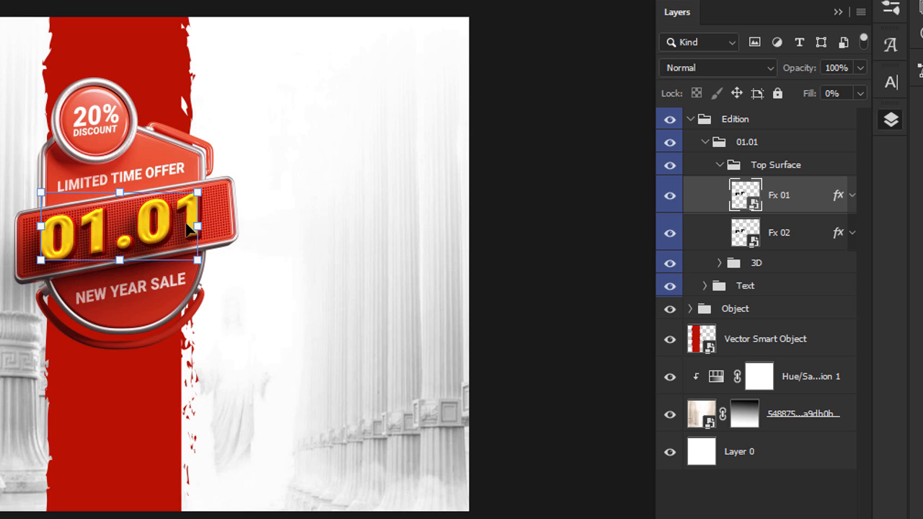
key(Delete)
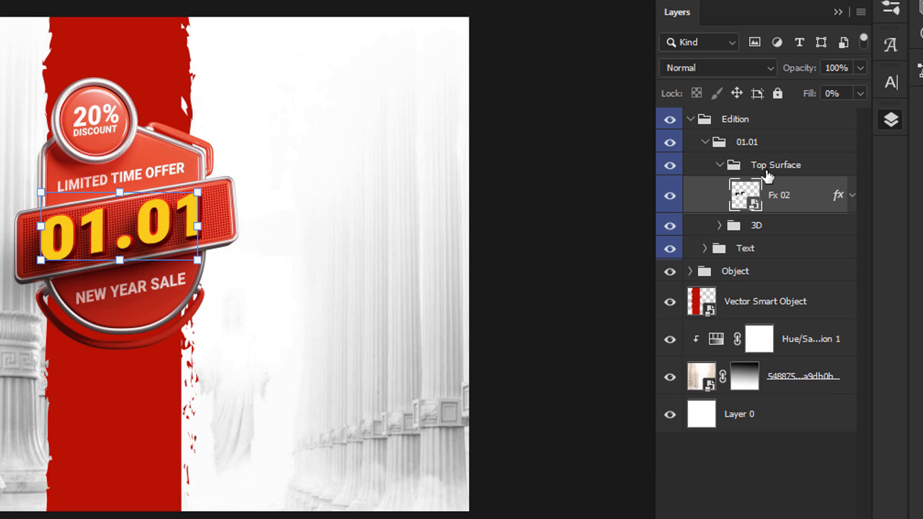
click(766, 177)
key(Delete)
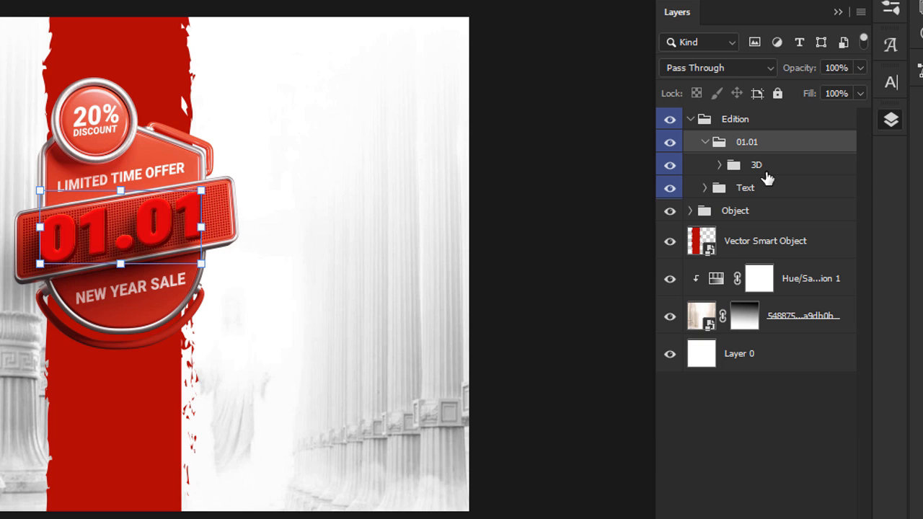
click(150, 213)
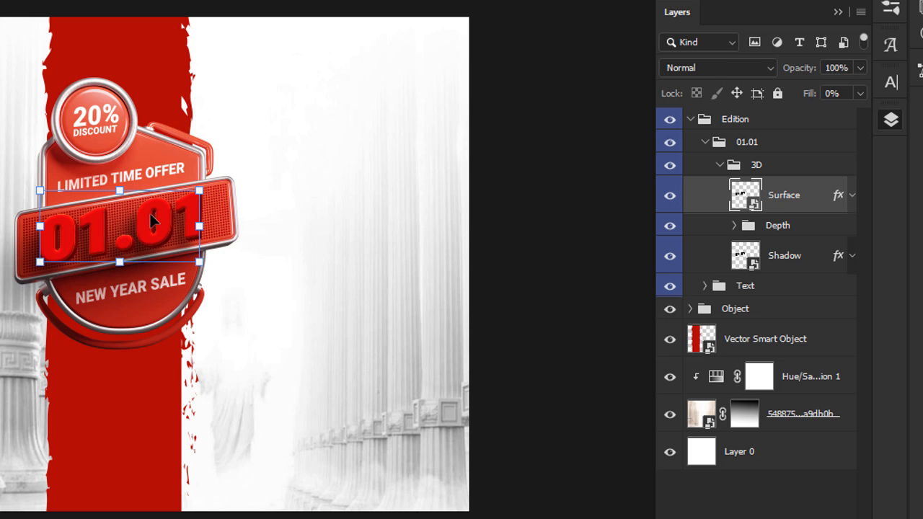
key(Delete)
Step: Delete depth layers 02 and 03, the Depth group, and the 3D group with its shadow
click(150, 213)
key(Delete)
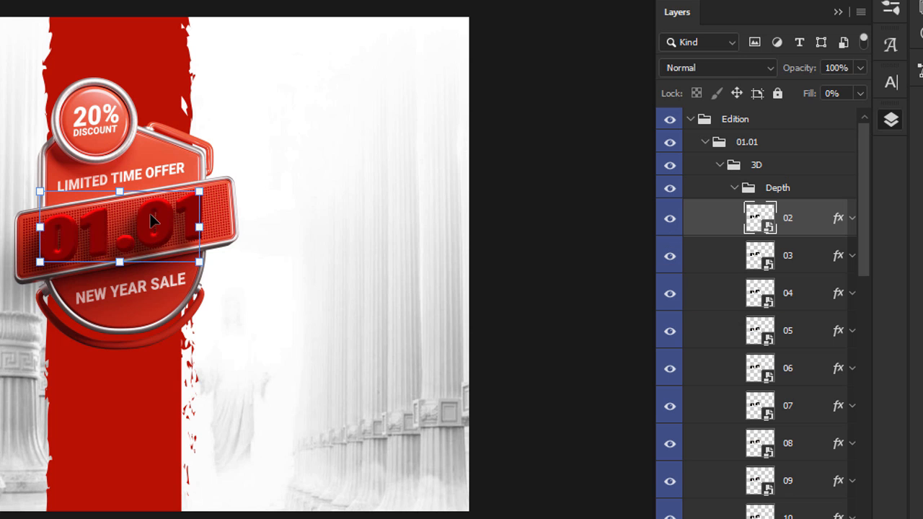
key(Delete)
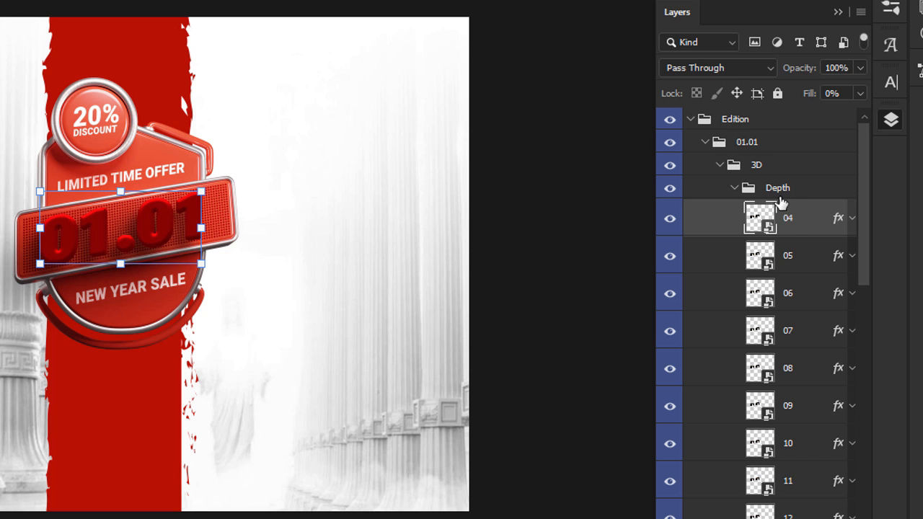
click(778, 196)
key(Delete)
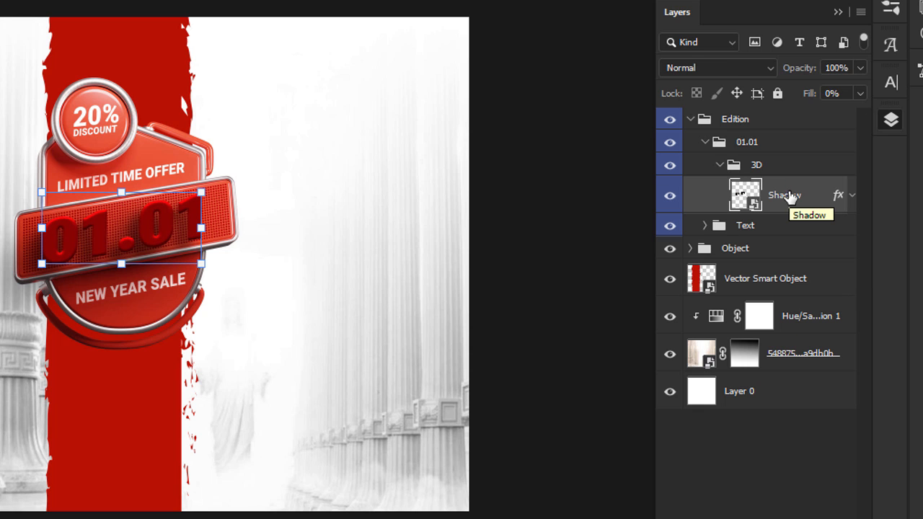
click(764, 168)
key(Delete)
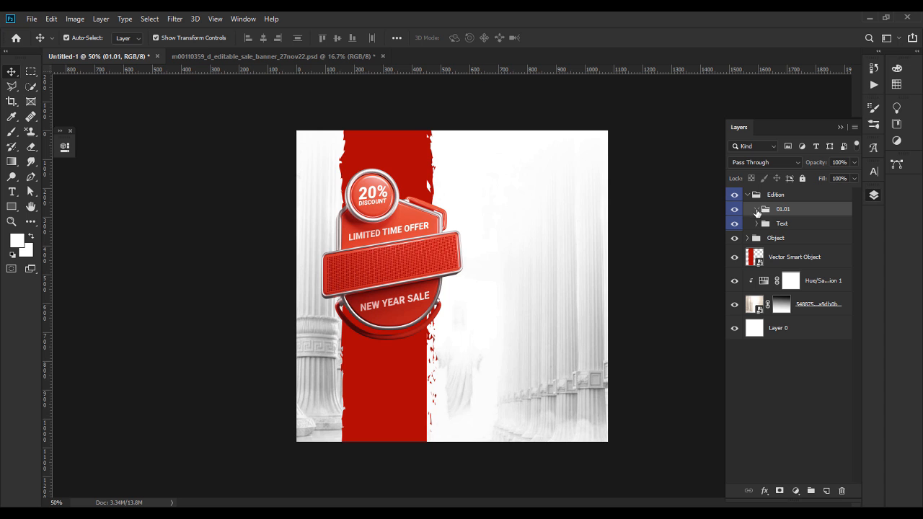
Step: Remove the Text and 20% Discount groups with Group Only, keeping their text layers
click(780, 225)
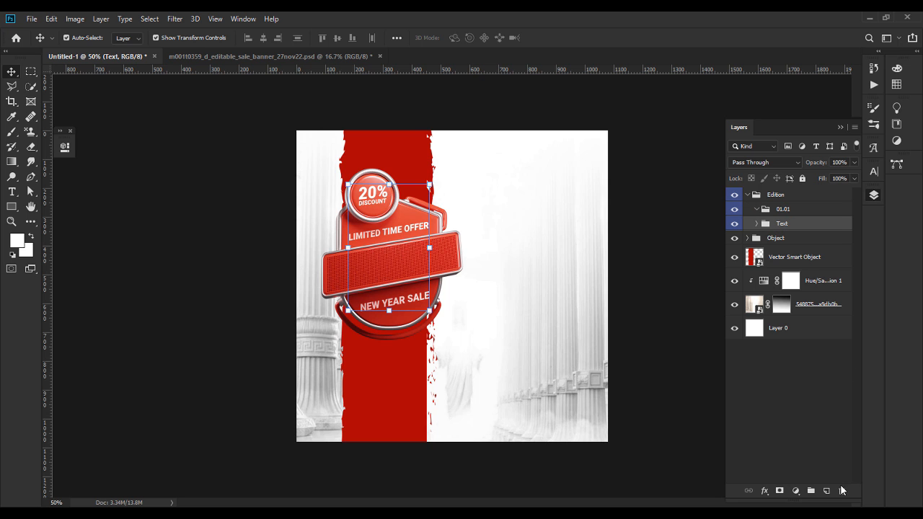
click(841, 491)
click(543, 208)
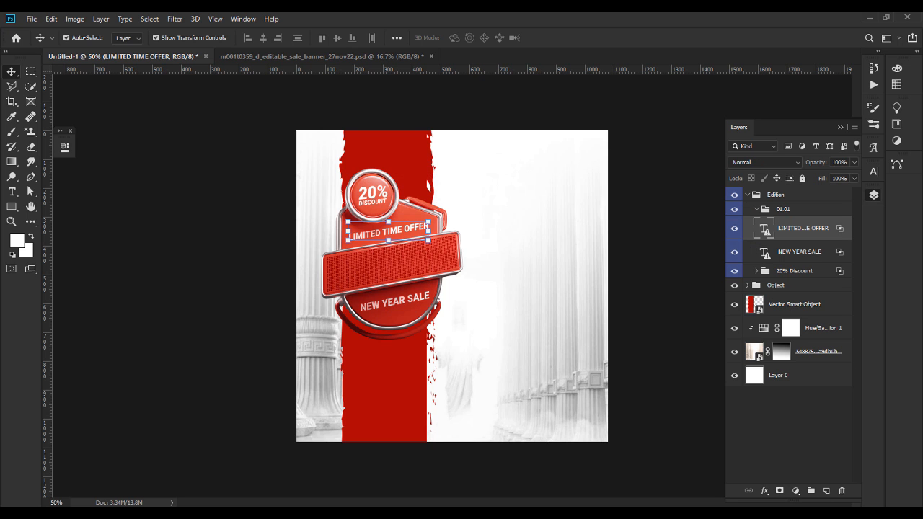
click(802, 270)
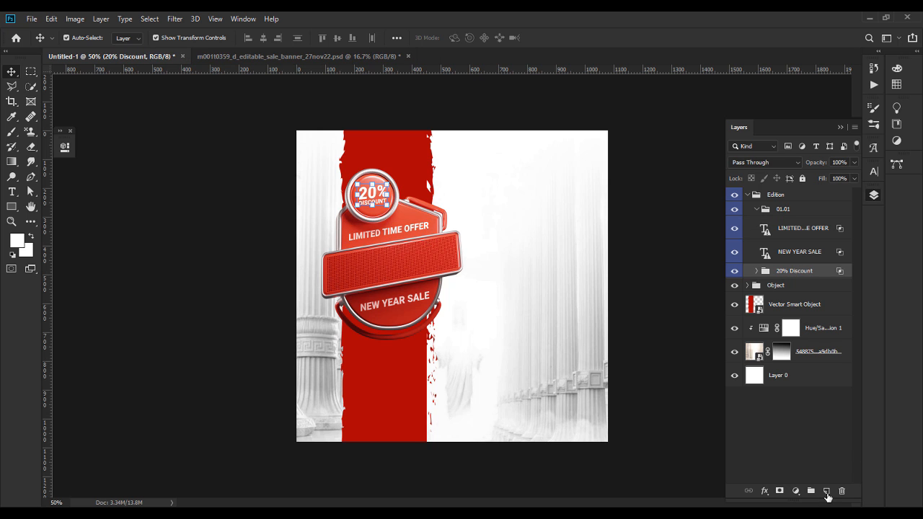
click(826, 493)
click(838, 492)
click(838, 492)
click(529, 207)
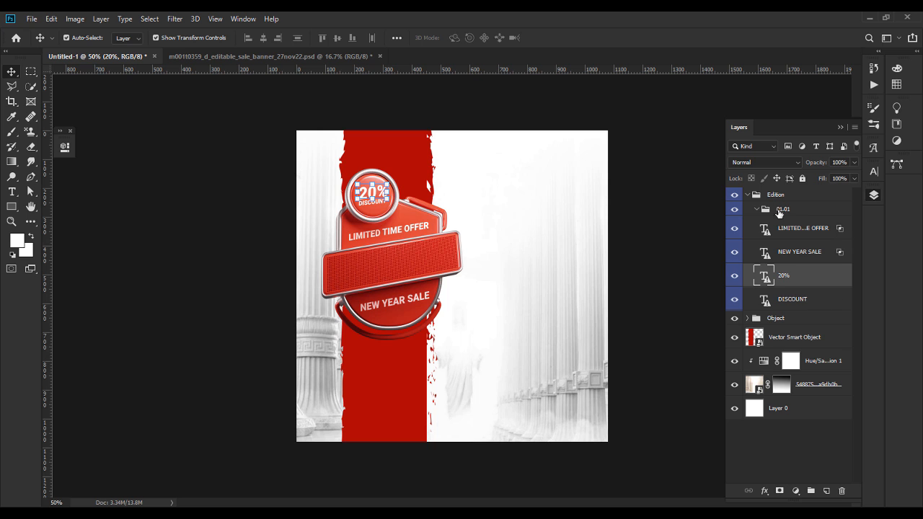
Step: Ungroup 01.01, move the Object layer out of its group, and delete the empty Object group
click(782, 209)
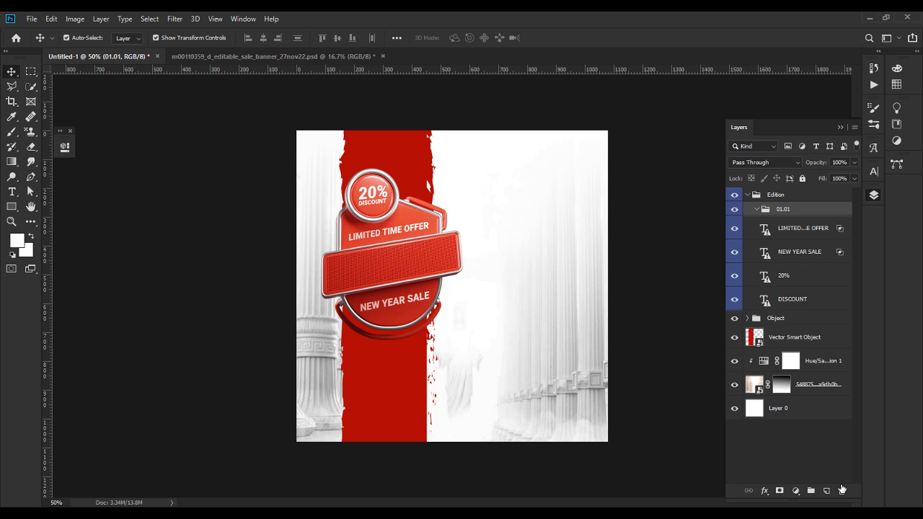
key(ctrl+shift+g)
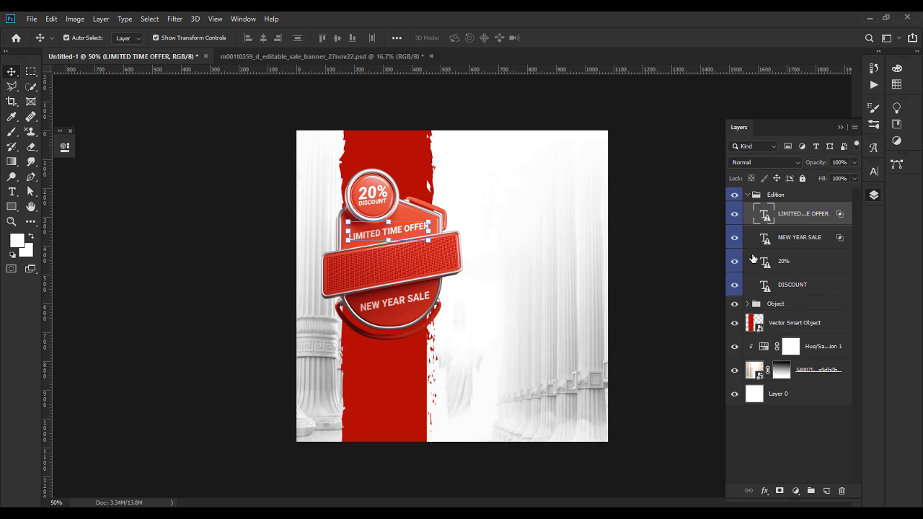
click(748, 304)
drag(796, 315, 801, 299)
click(793, 327)
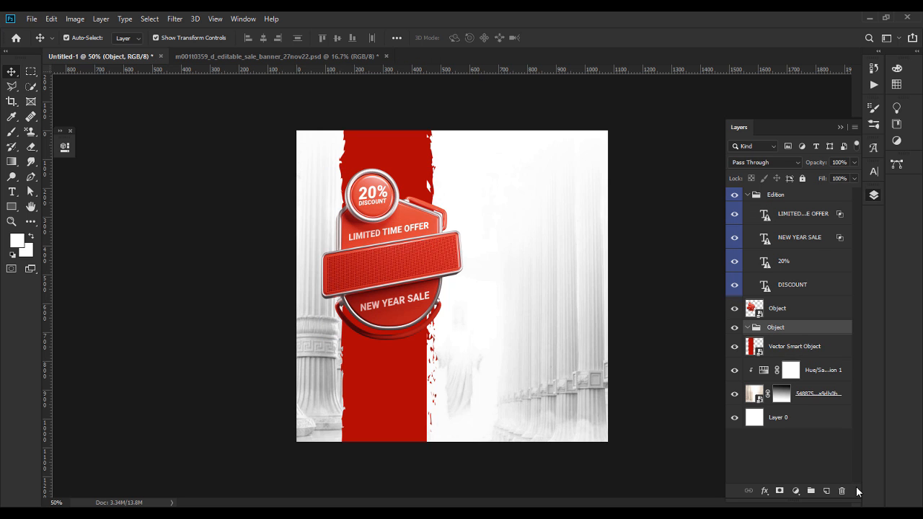
click(841, 491)
click(792, 319)
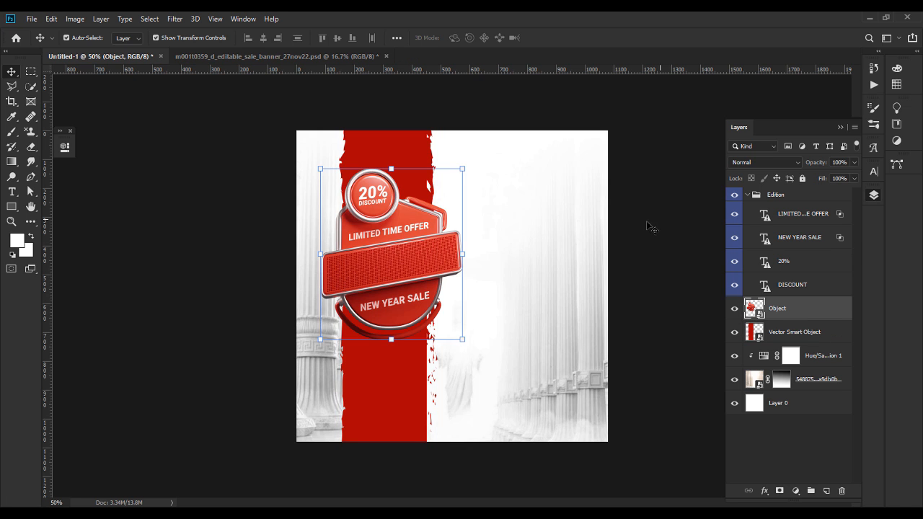
Step: Change the badge's 20% text to JOIN on one line and US below it
click(370, 195)
double_click(371, 195)
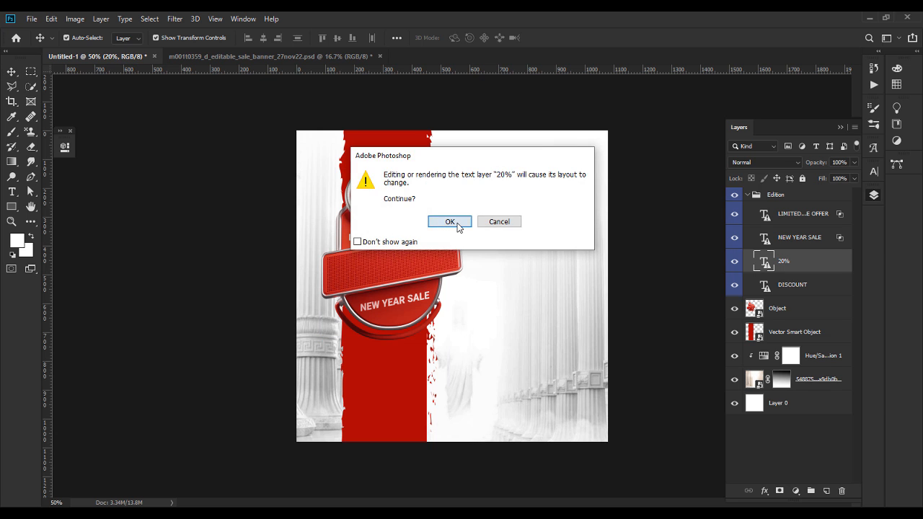
click(455, 221)
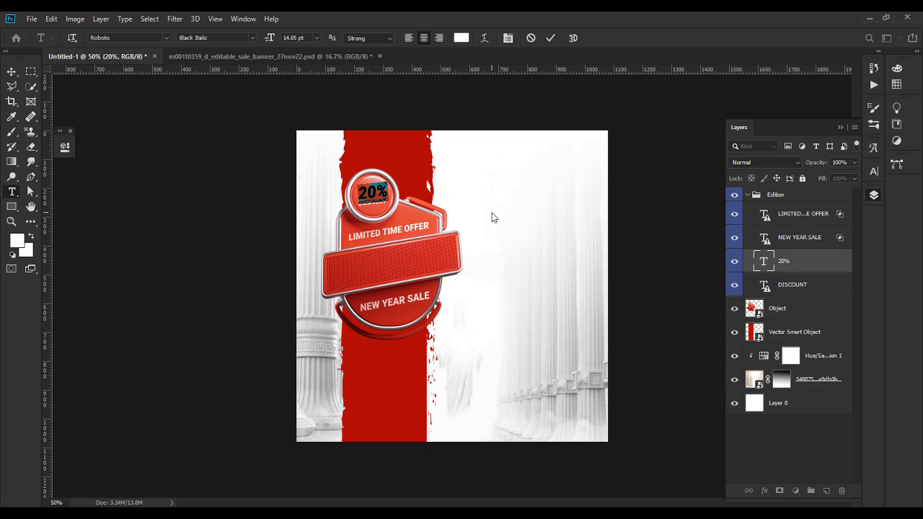
text(JOIN)
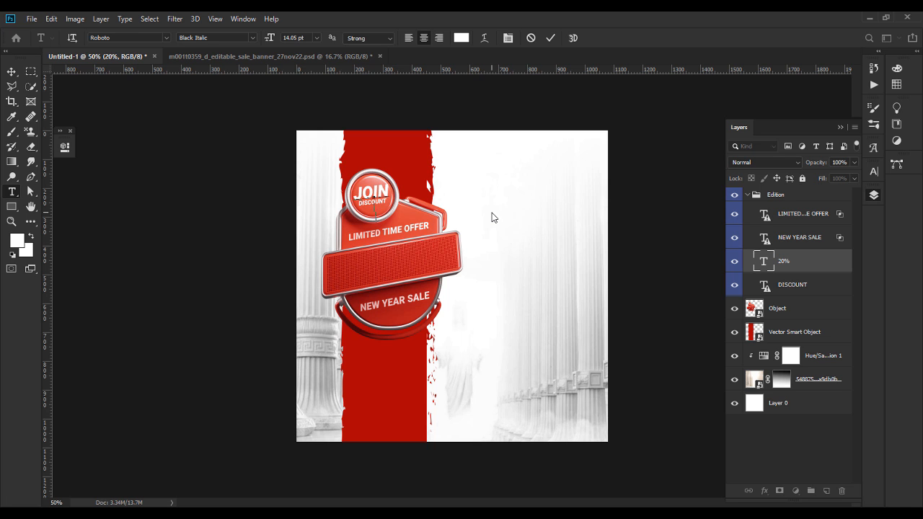
key(Return)
text(US)
Step: Delete the DISCOUNT text layer and select all of the JOIN US text
click(797, 286)
key(Delete)
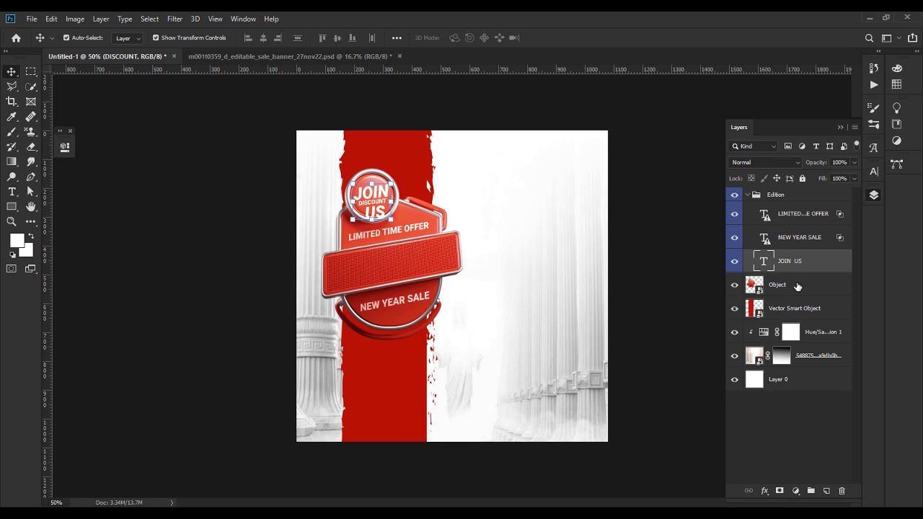
double_click(371, 198)
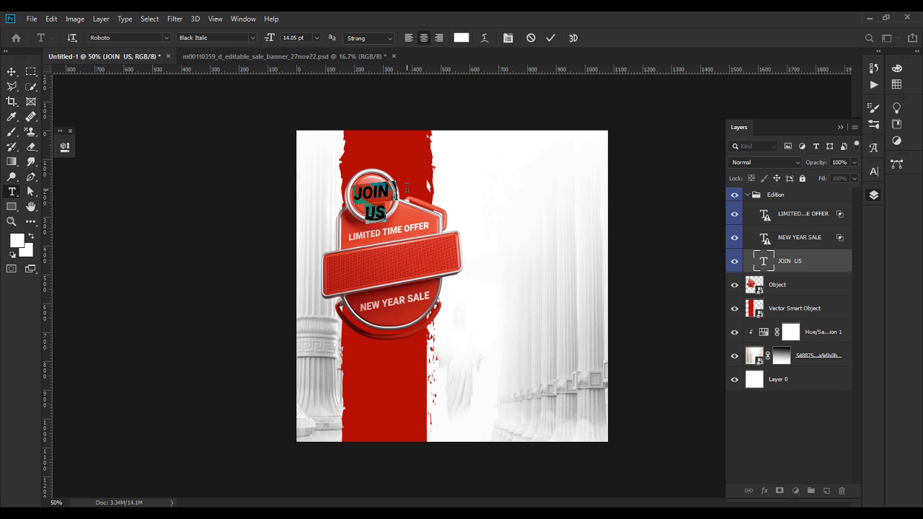
click(840, 128)
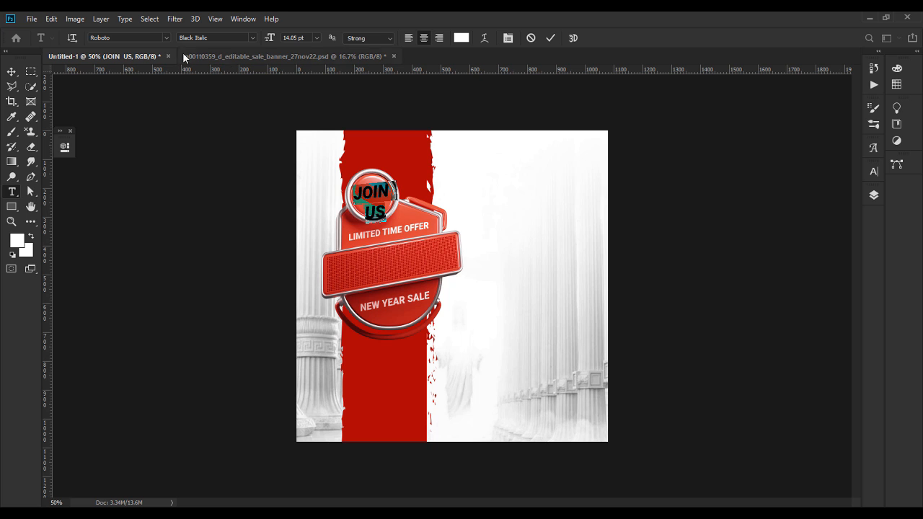
Step: Set JOIN US in Oswald Medium, toggle faux italic, and tighten the leading to 13 pt
click(149, 37)
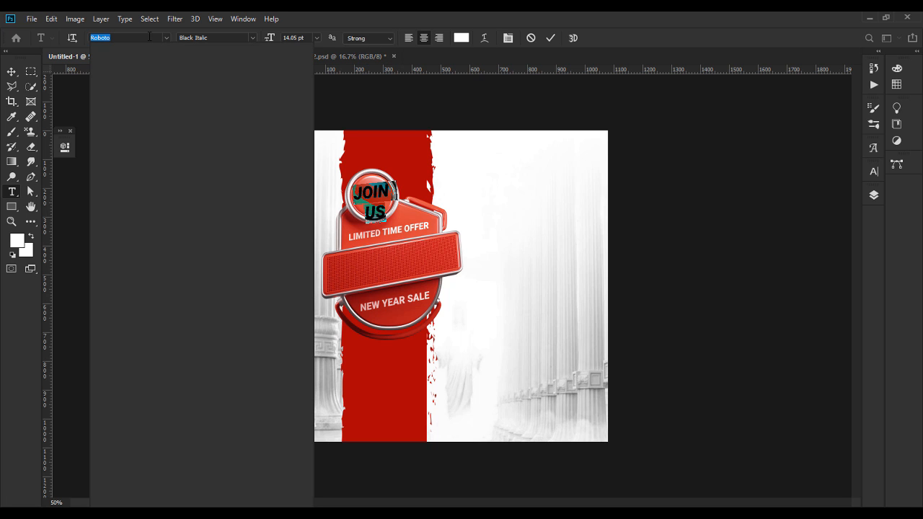
text(osw)
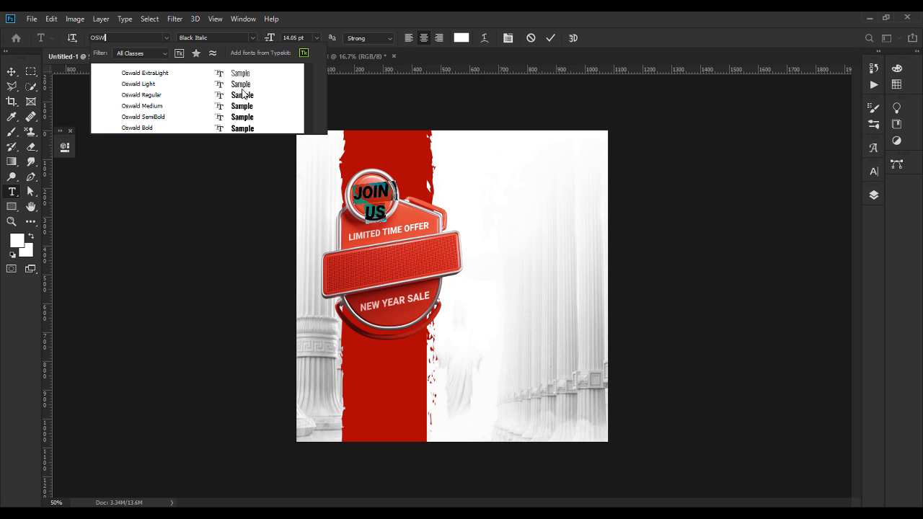
click(250, 108)
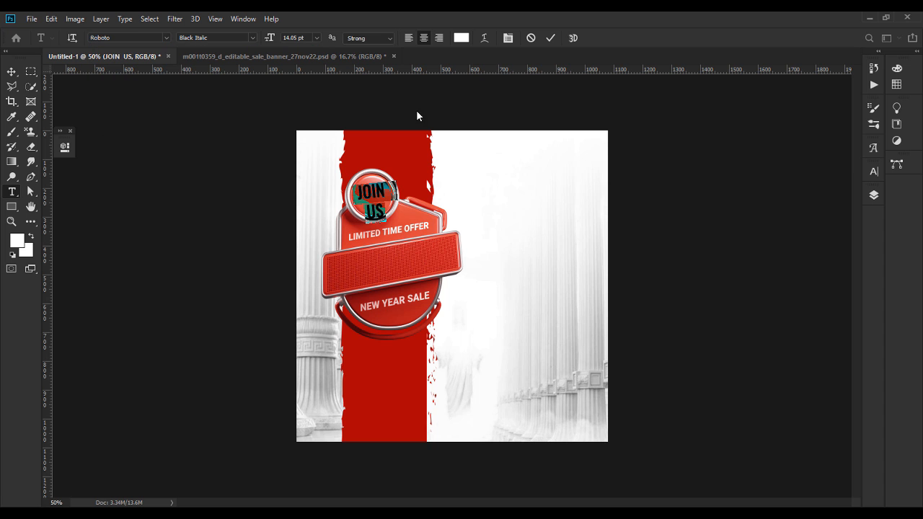
click(873, 170)
click(723, 232)
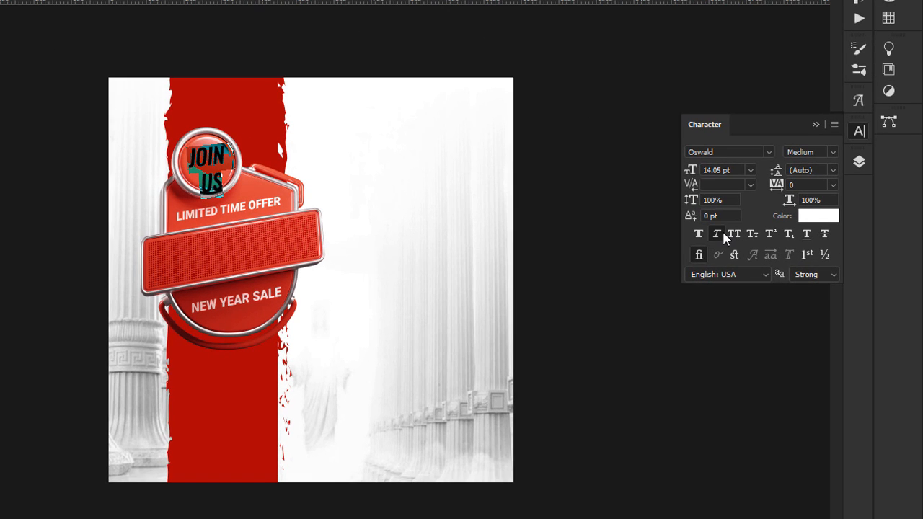
click(825, 168)
key(Up)
key(Down)
key(Down)
key(Down)
key(Down)
key(Down)
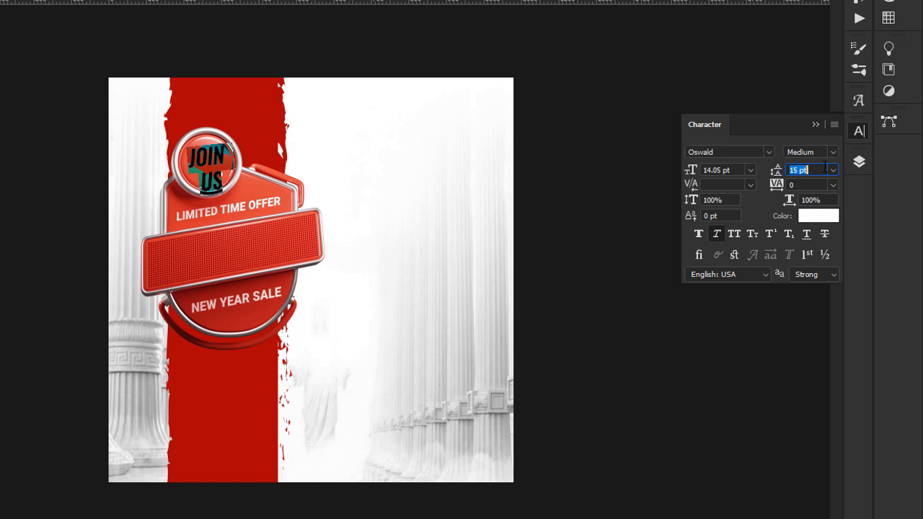
Step: Redo the line break so US sits on its own line under JOIN
click(213, 151)
key(Delete)
key(Delete)
key(Return)
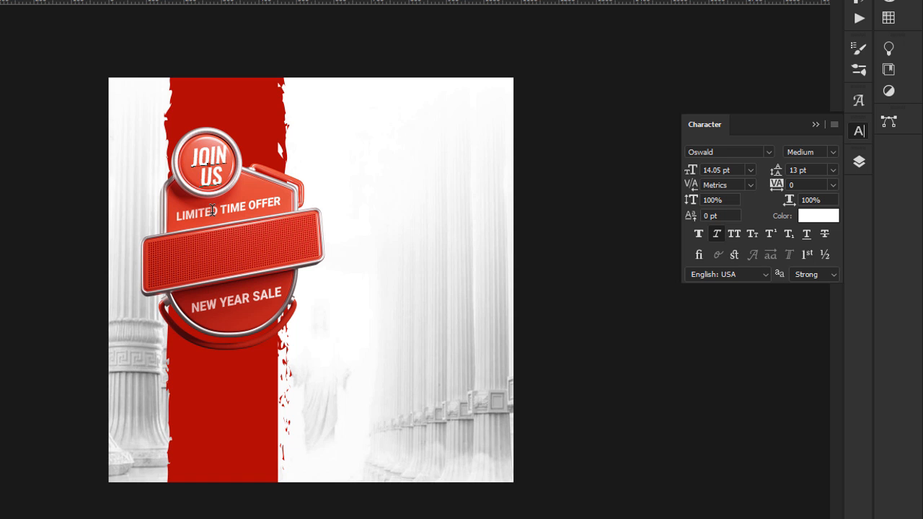
key(ctrl+Return)
Step: Scale JOIN US slightly smaller inside the circle and nudge it a few pixels left
key(ctrl+t)
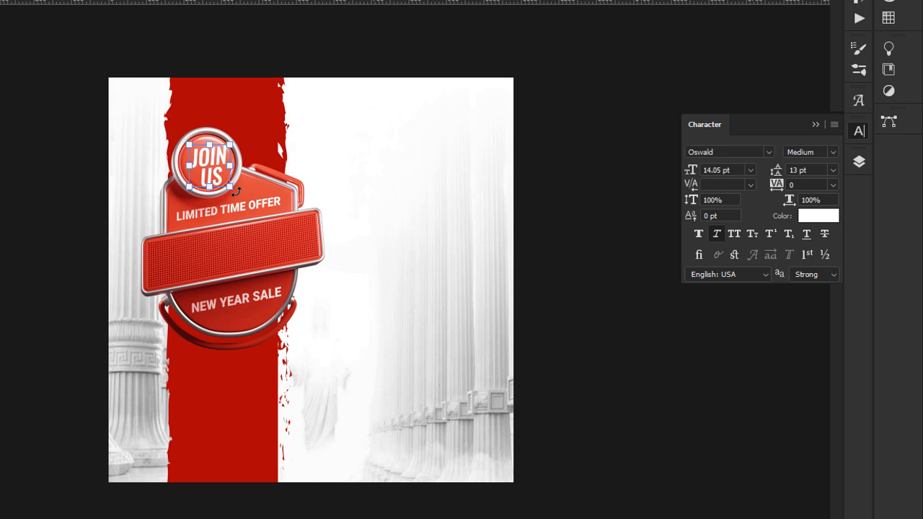
drag(229, 191, 225, 188)
key(Return)
key(Left)
key(Left)
key(Left)
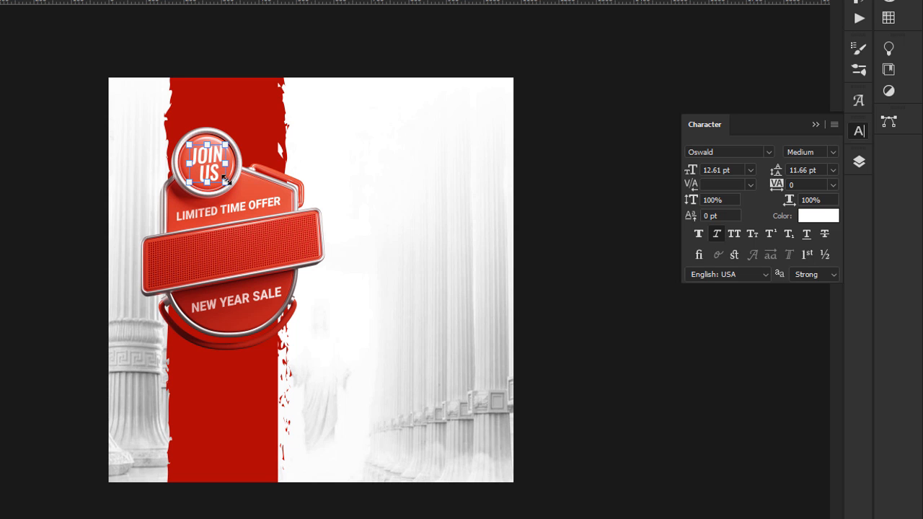
click(252, 215)
Step: Replace LIMITED TIME OFFER with '- THIS SUNDAY FOR -' in 8 pt Oswald Light
double_click(267, 209)
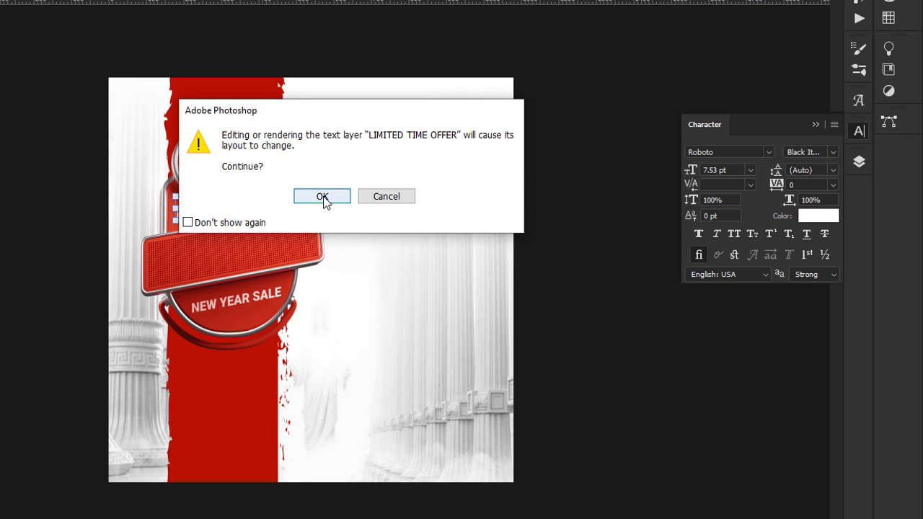
click(324, 196)
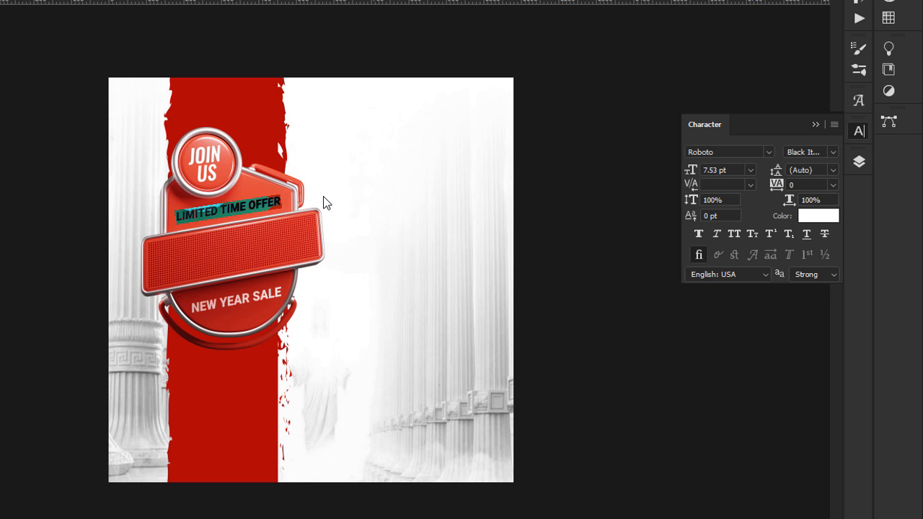
text(- THIS S)
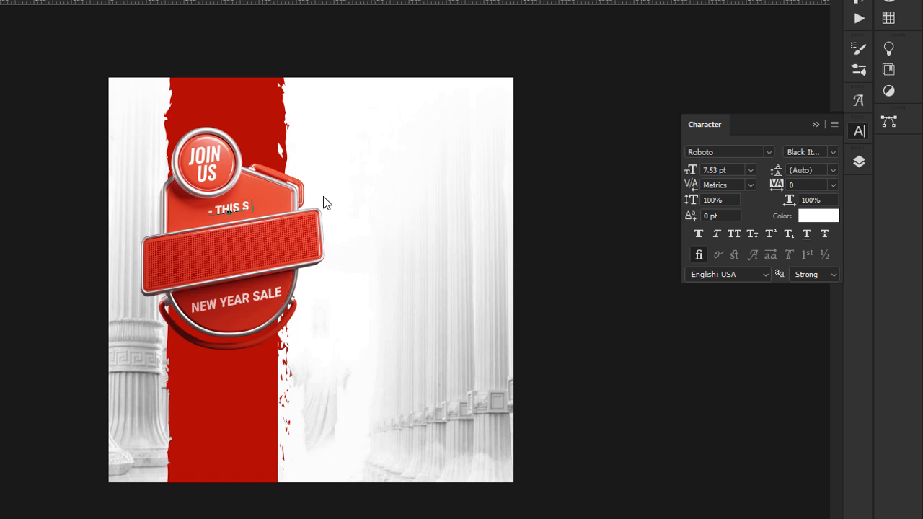
text(UNDAY FOR -)
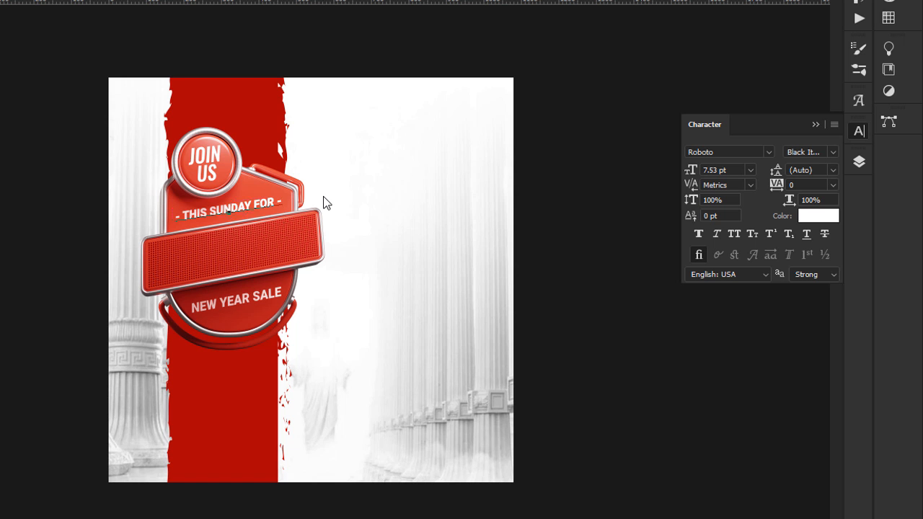
key(ctrl+a)
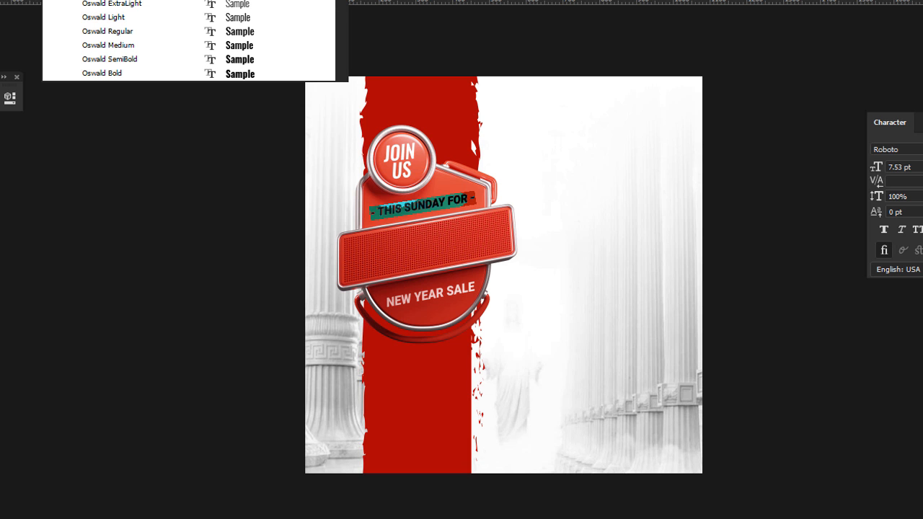
click(238, 17)
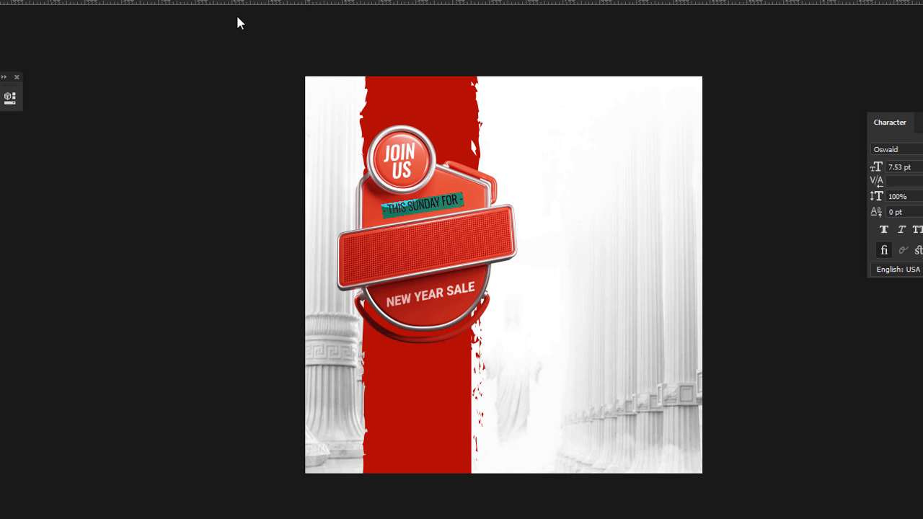
click(902, 229)
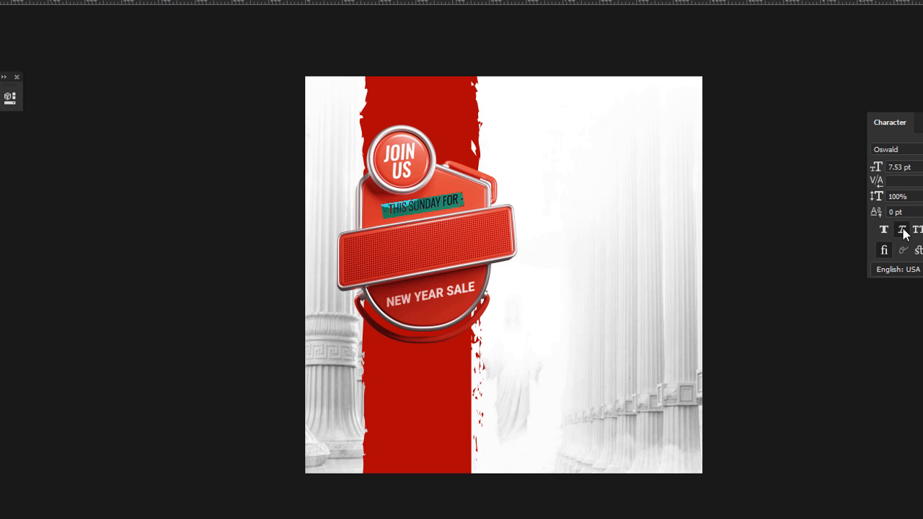
mouse_move(876, 166)
mouse_down()
mouse_move(893, 166)
mouse_move(879, 167)
mouse_up()
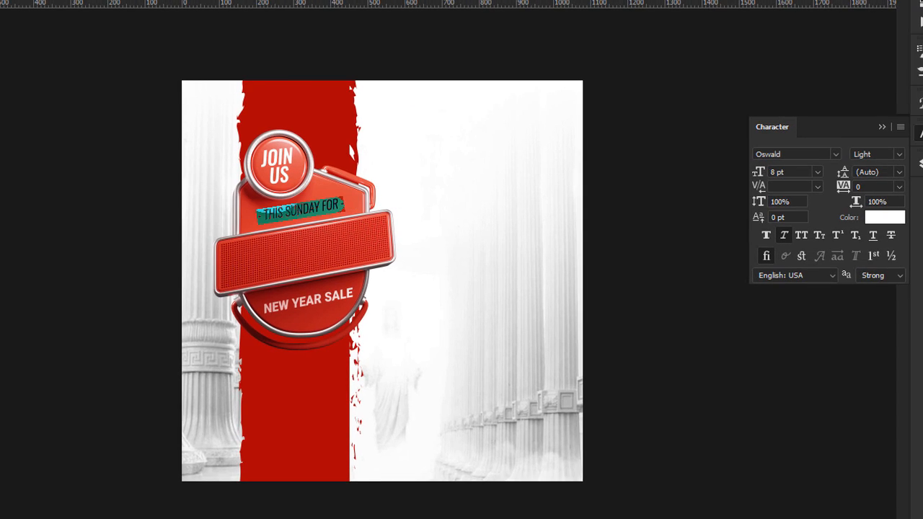
key(ctrl+Return)
Step: Move the THIS SUNDAY FOR tagline down onto the red banner strip
drag(326, 204, 325, 210)
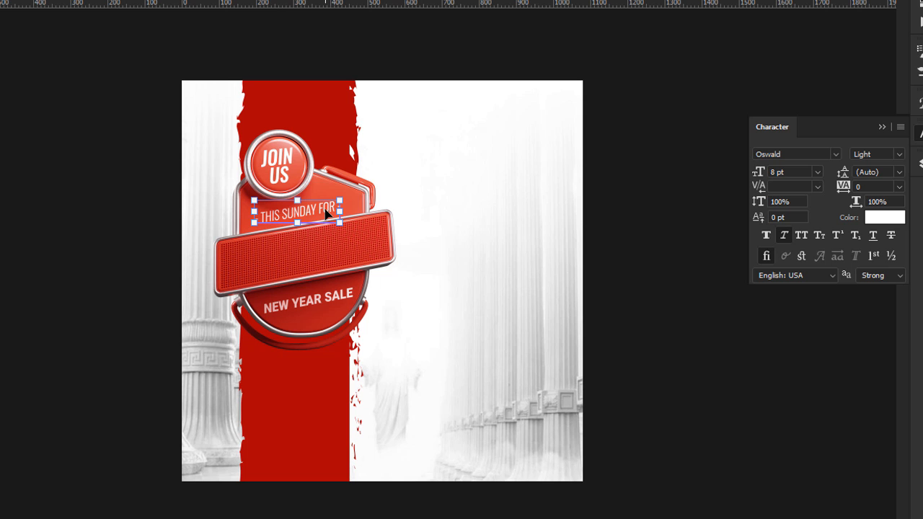
drag(324, 209, 317, 249)
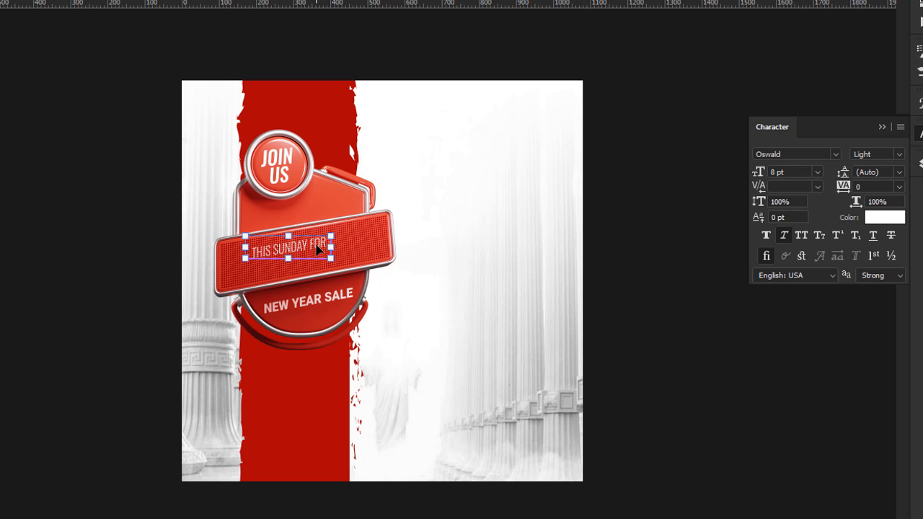
key(Return)
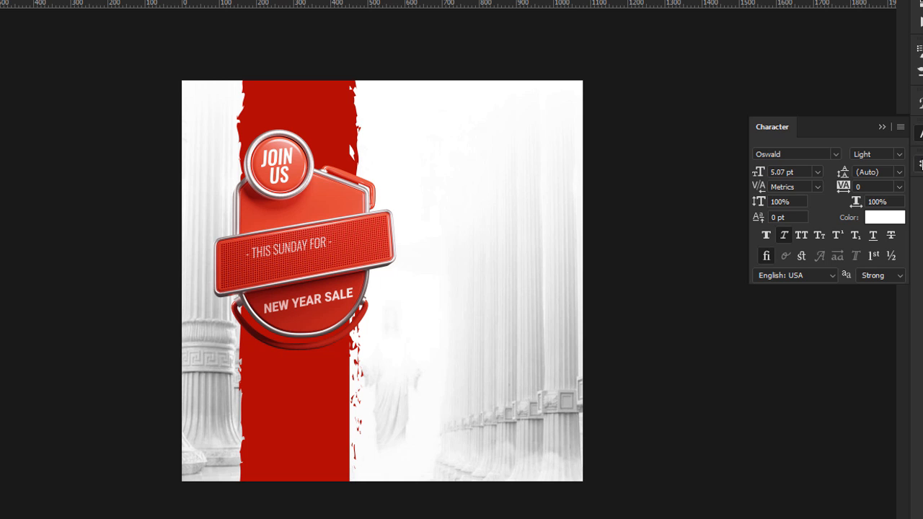
click(919, 163)
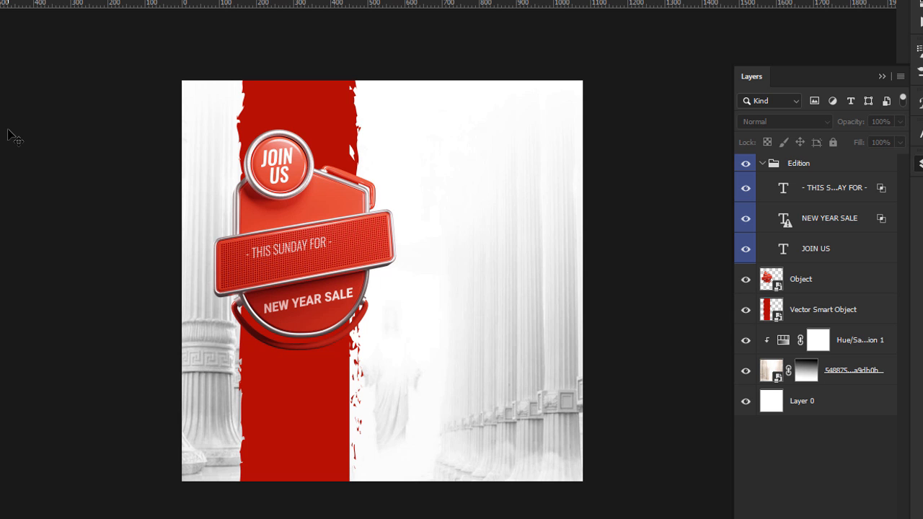
Step: Move THIS SUNDAY FOR above the banner and set its Underlying Layer black point to 0
drag(326, 252, 328, 214)
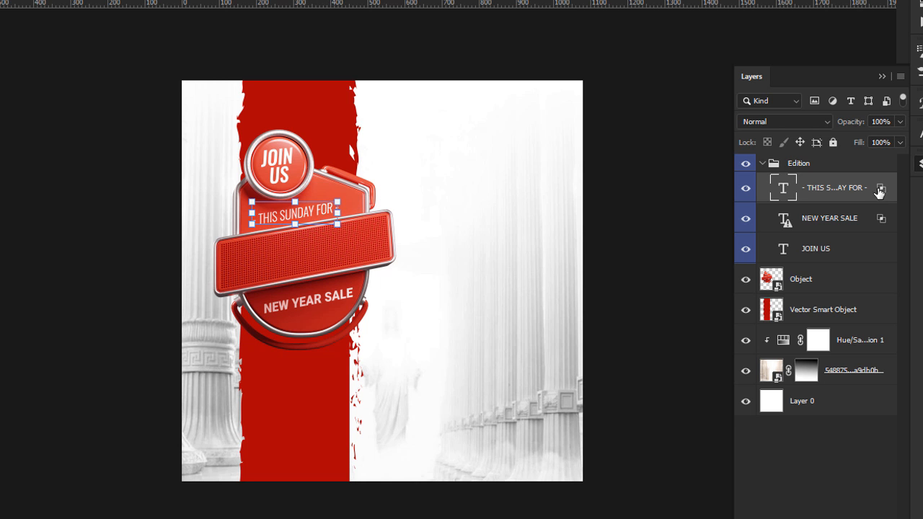
double_click(883, 190)
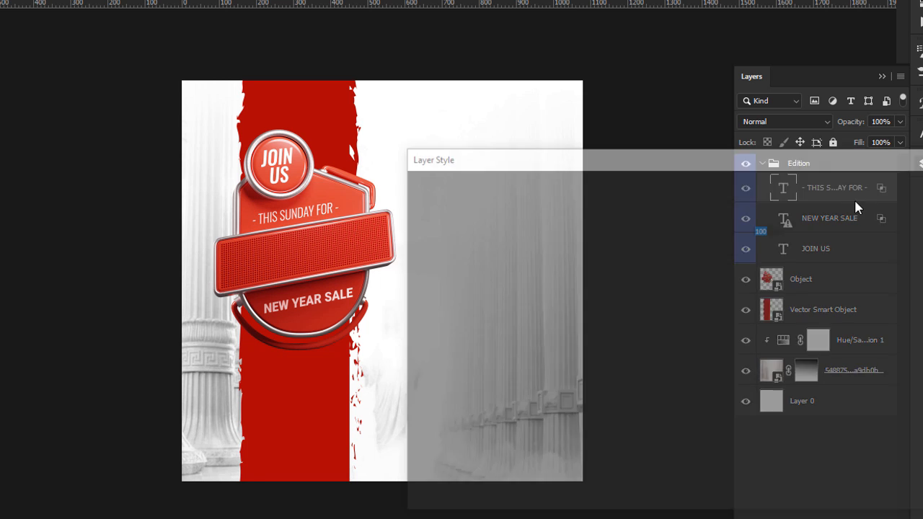
drag(626, 451, 594, 454)
drag(705, 448, 595, 448)
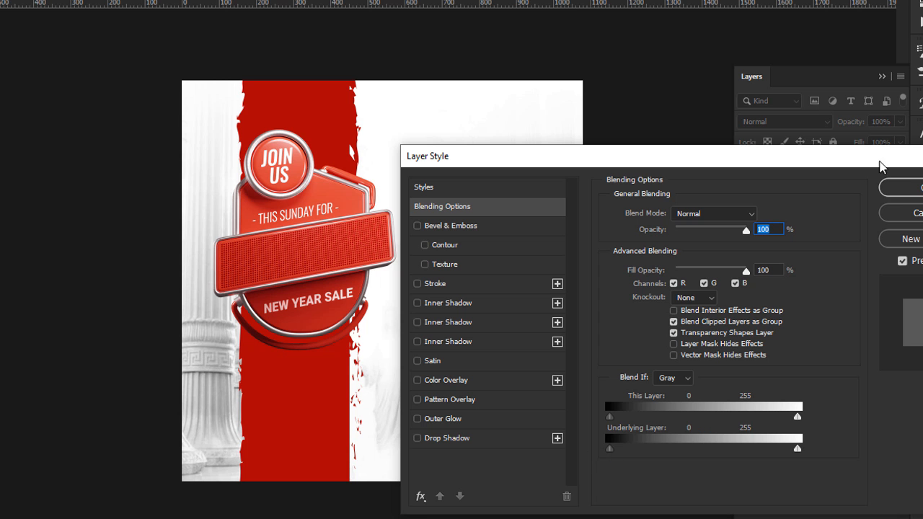
click(900, 189)
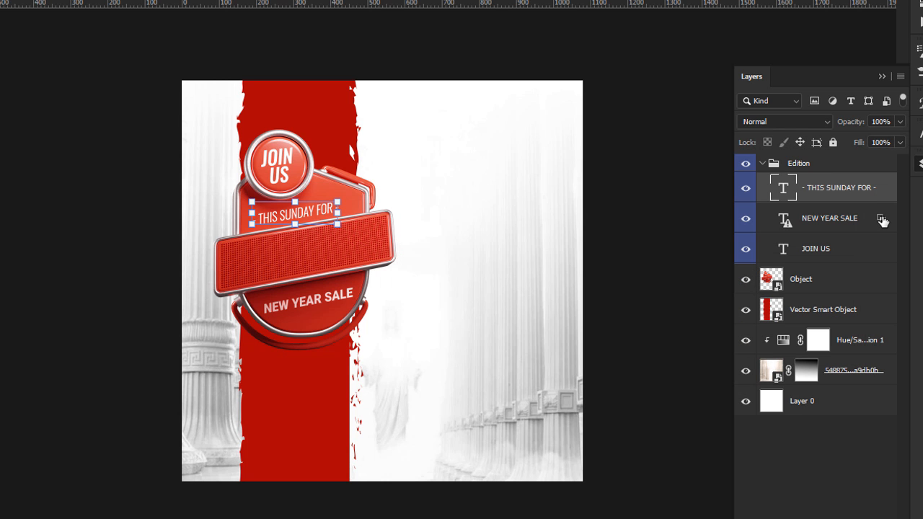
Step: Reset the NEW YEAR SALE layer's Underlying Layer black point to 0
double_click(881, 219)
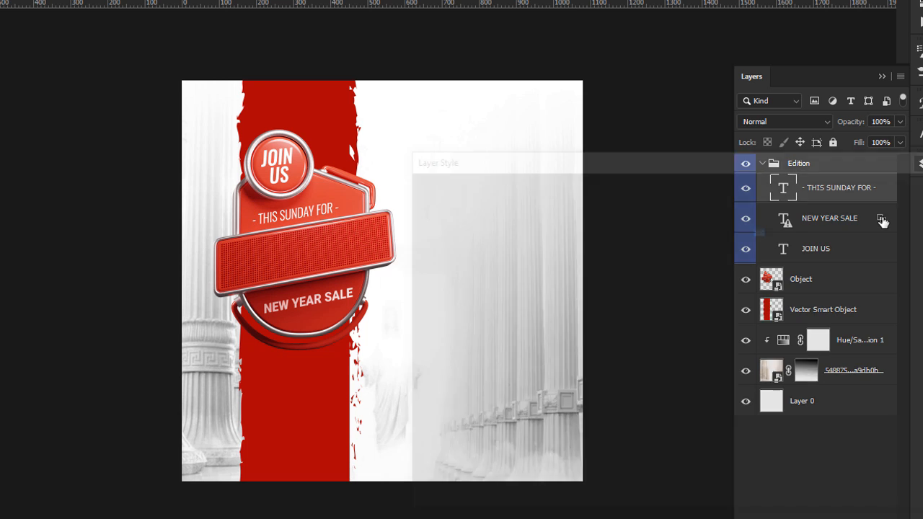
drag(629, 451, 618, 457)
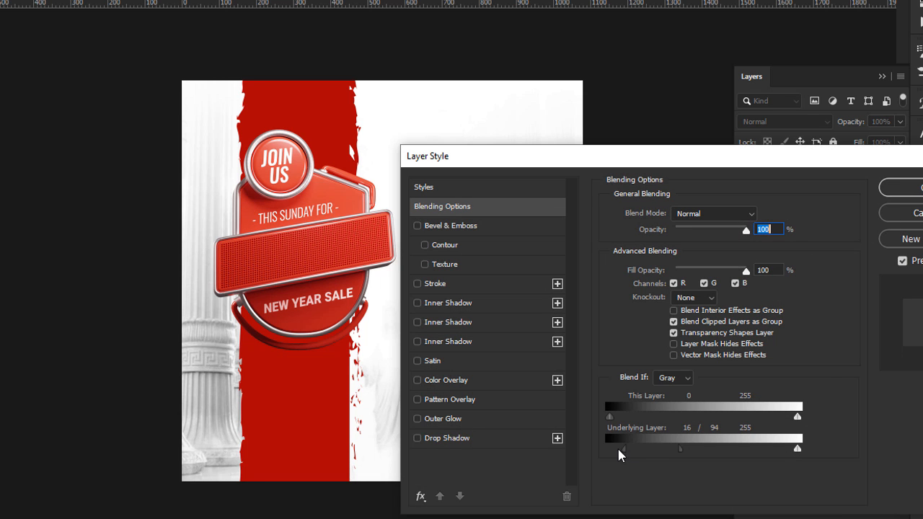
drag(680, 452, 582, 459)
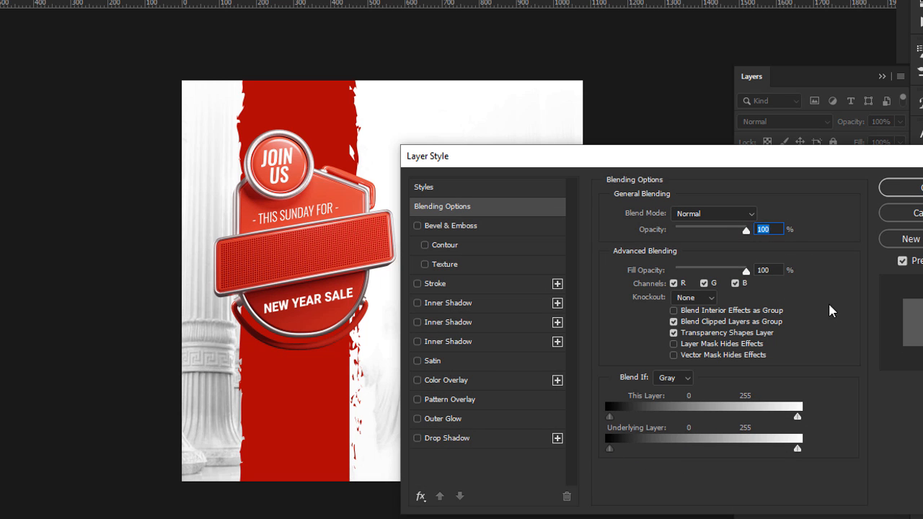
Step: Confirm the Layer Style, then select JOIN US and NEW YEAR SALE and ungroup them from Edition
click(907, 192)
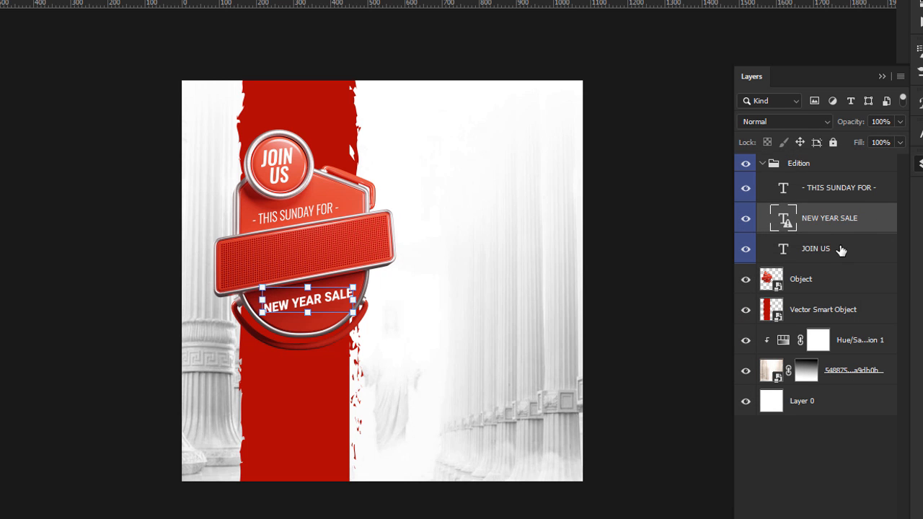
click(841, 245)
click(852, 226)
click(651, 235)
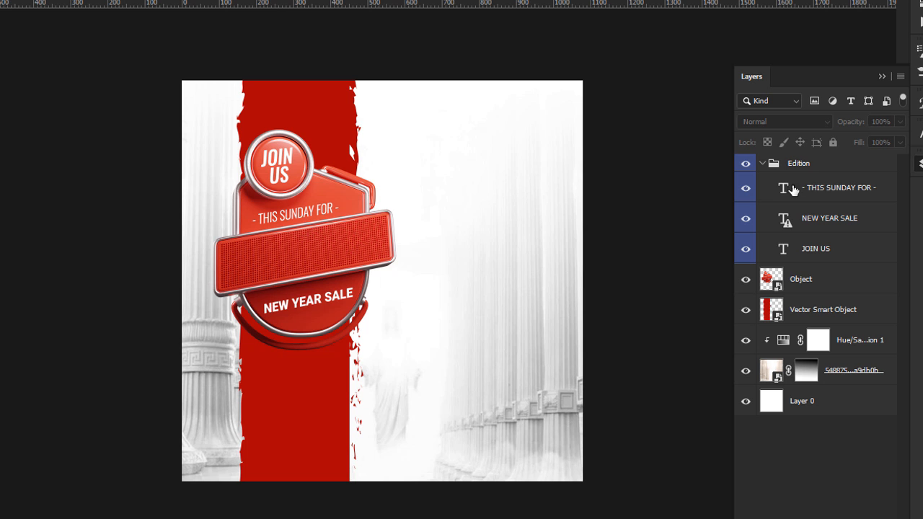
click(822, 227)
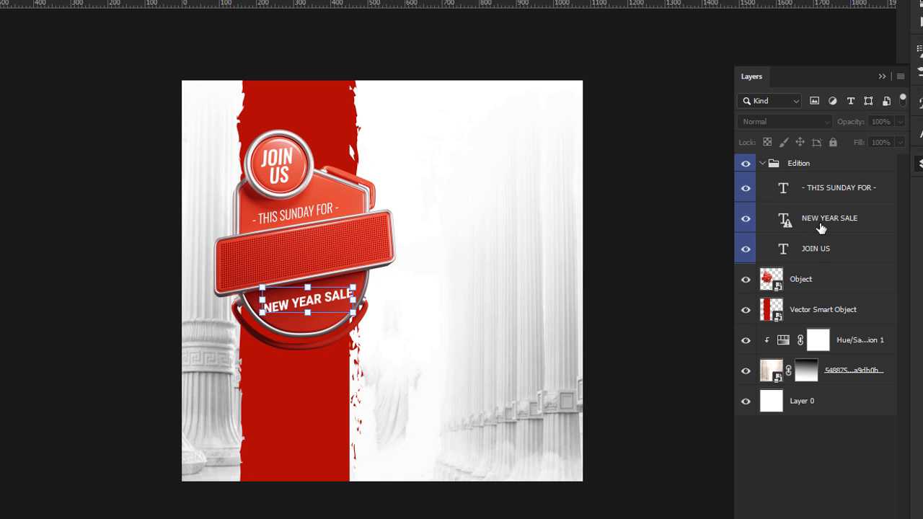
click(818, 249)
key(ctrl+shift+g)
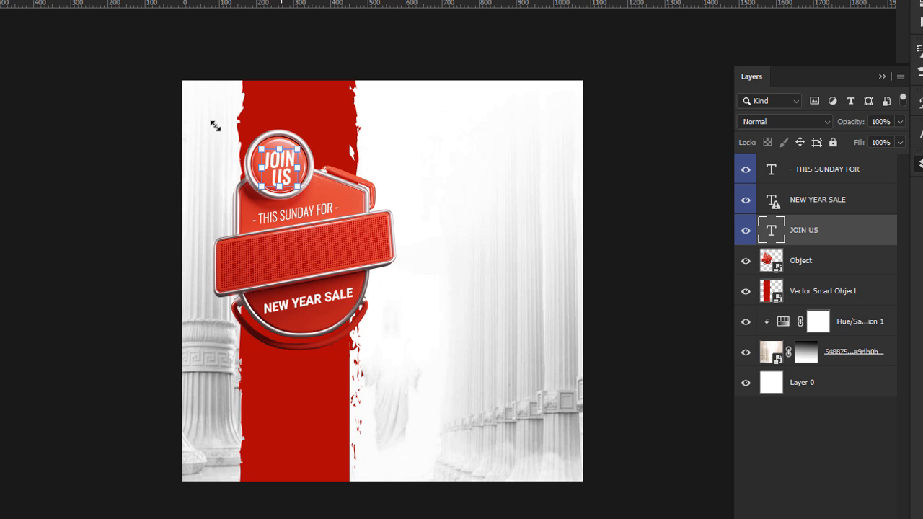
click(58, 3)
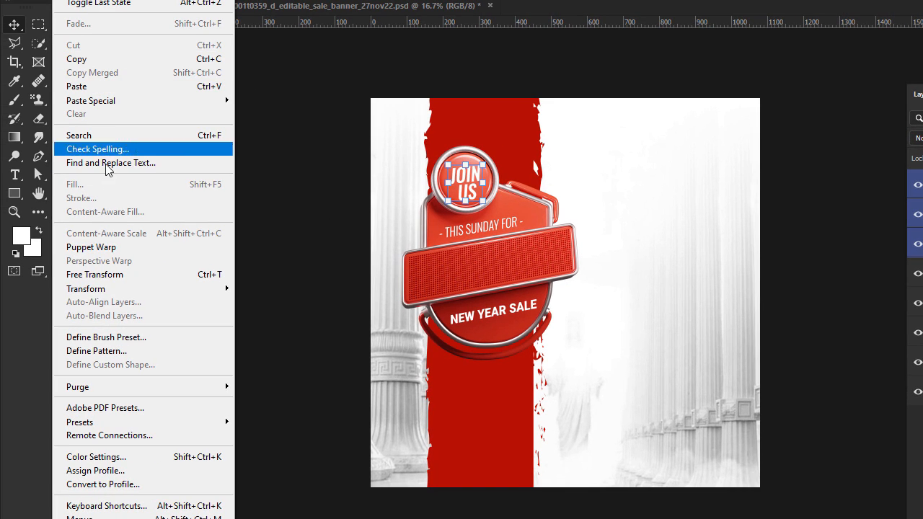
mouse_move(174, 0)
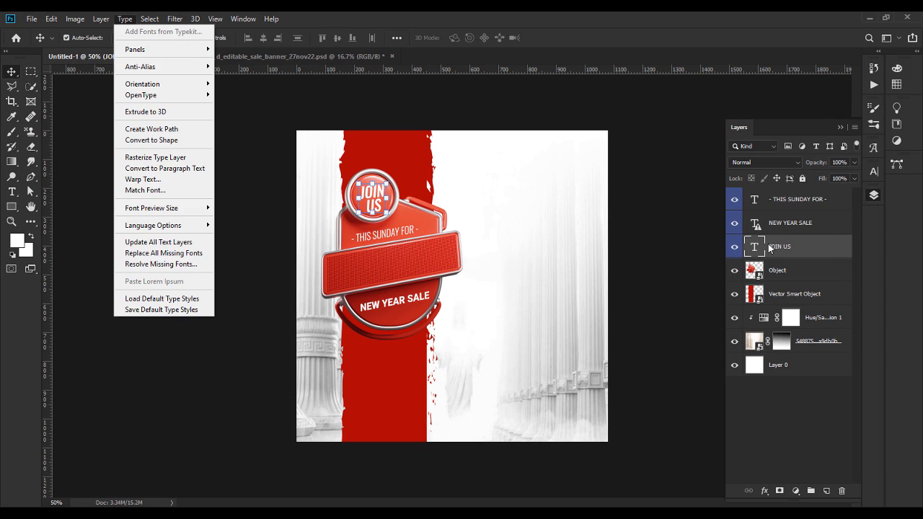
Step: Duplicate the JOIN US text layer and move the copy onto the red banner
key(Escape)
right_click(802, 257)
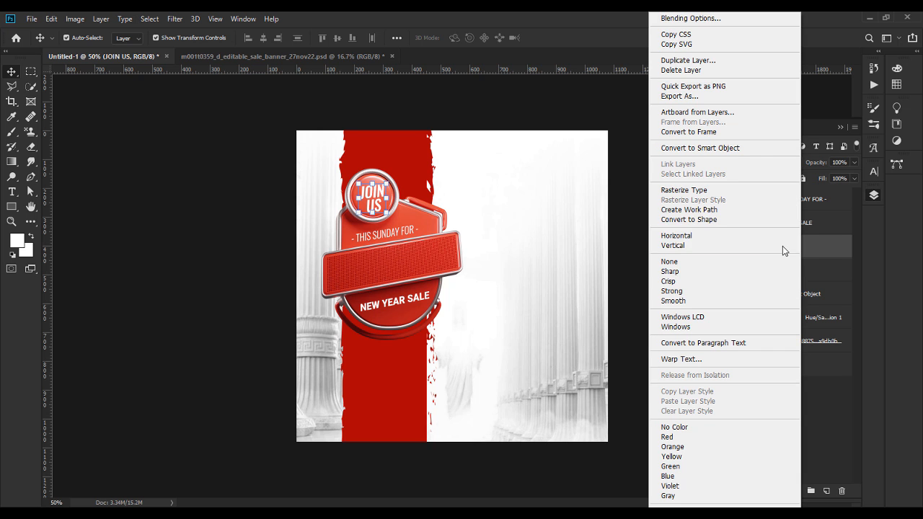
click(684, 60)
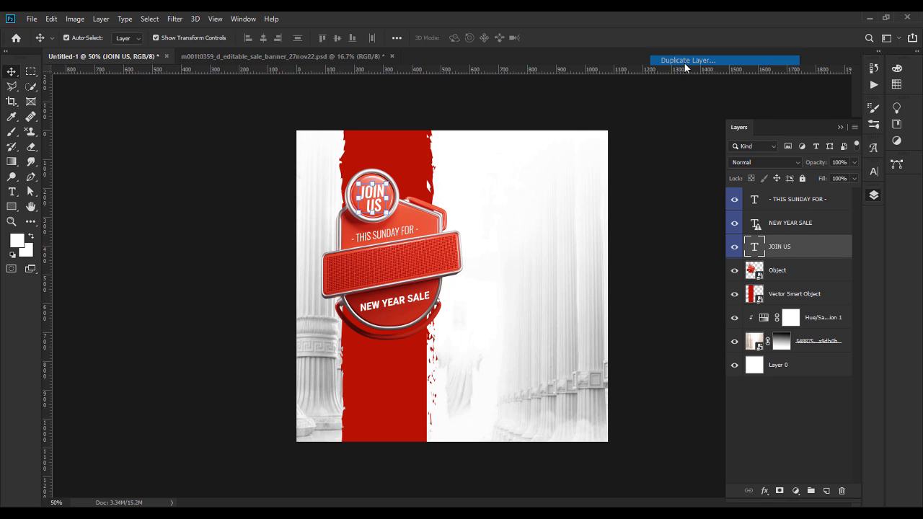
click(553, 148)
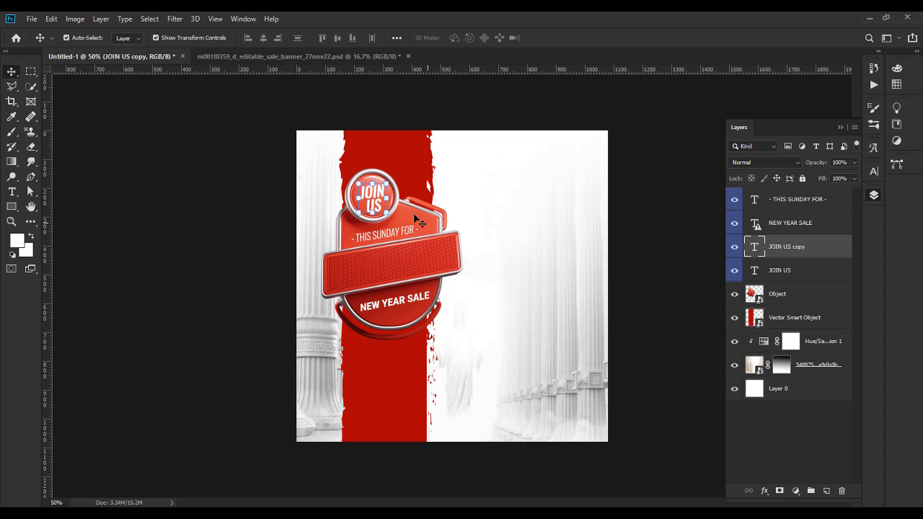
drag(377, 199, 353, 276)
Step: Retype the copied text as PROPHETIC ENCOUNTER, fixing the missing N
double_click(354, 276)
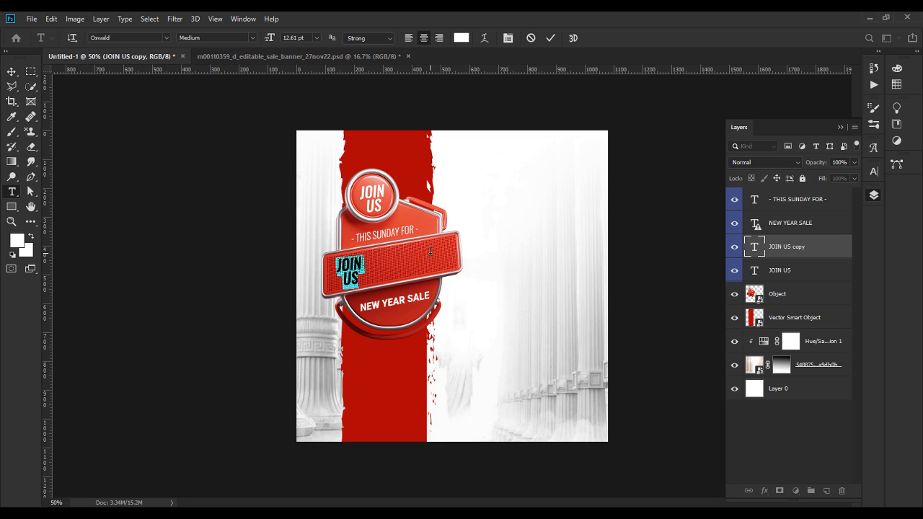
text(pro)
key(BackSpace)
key(BackSpace)
key(BackSpace)
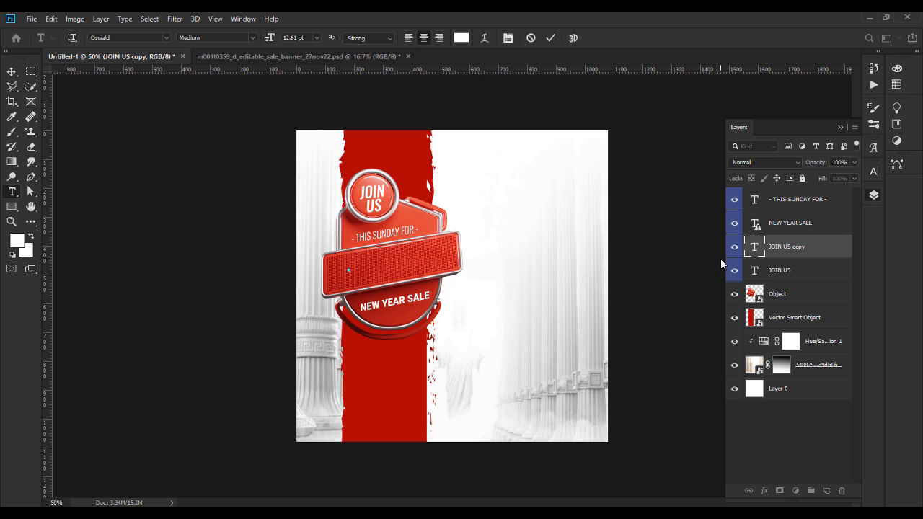
text(pro)
key(BackSpace)
key(BackSpace)
key(BackSpace)
text(prophet)
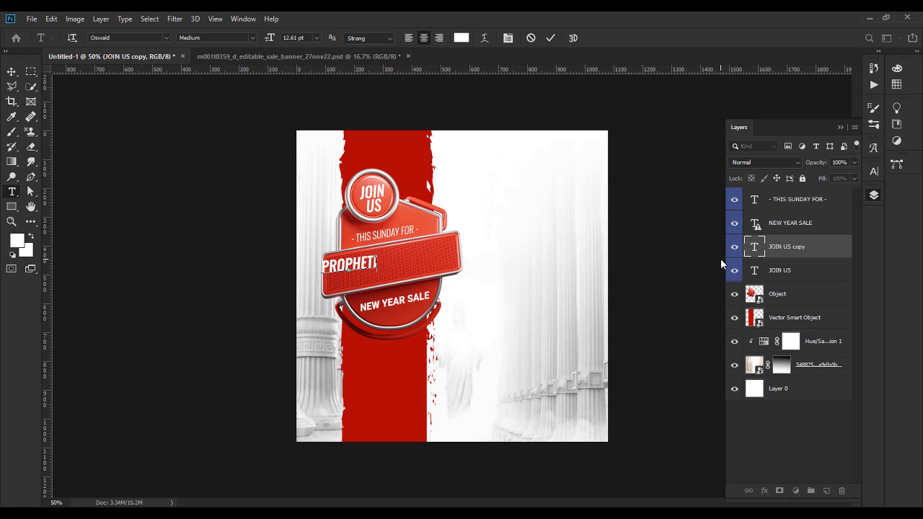
text(ic)
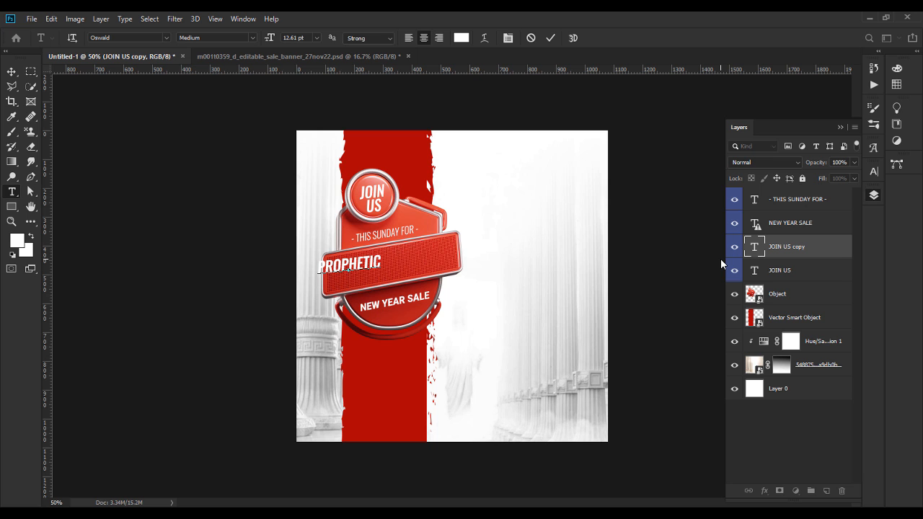
text(ecounter)
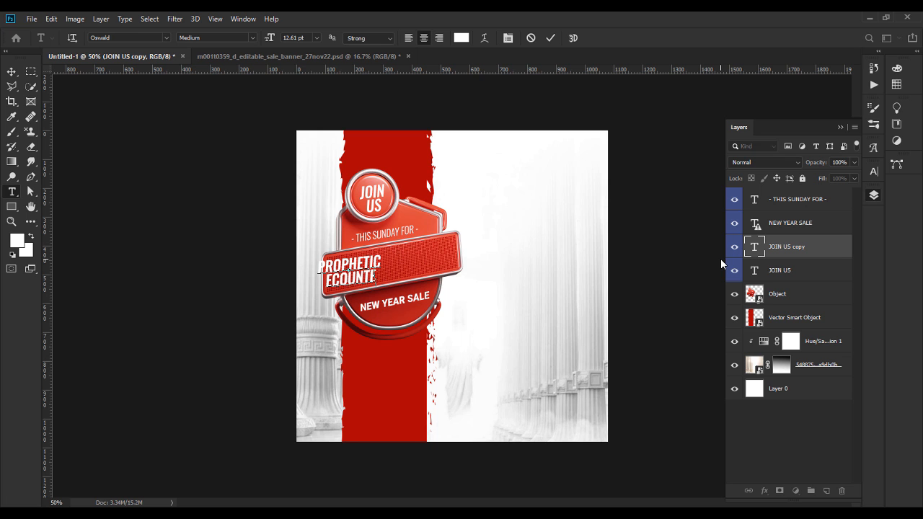
key(shift+Left)
key(shift+Left)
key(shift+Left)
key(shift+Left)
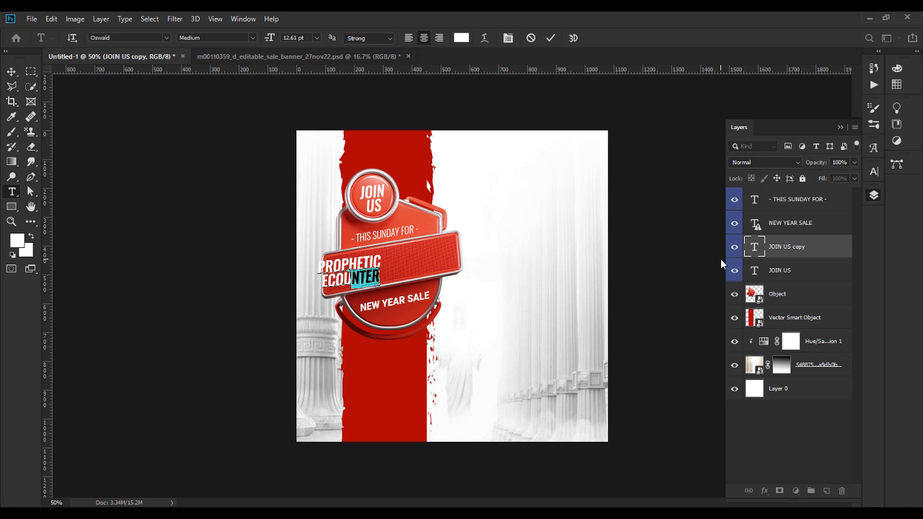
key(shift+Left)
key(shift+Left)
click(325, 279)
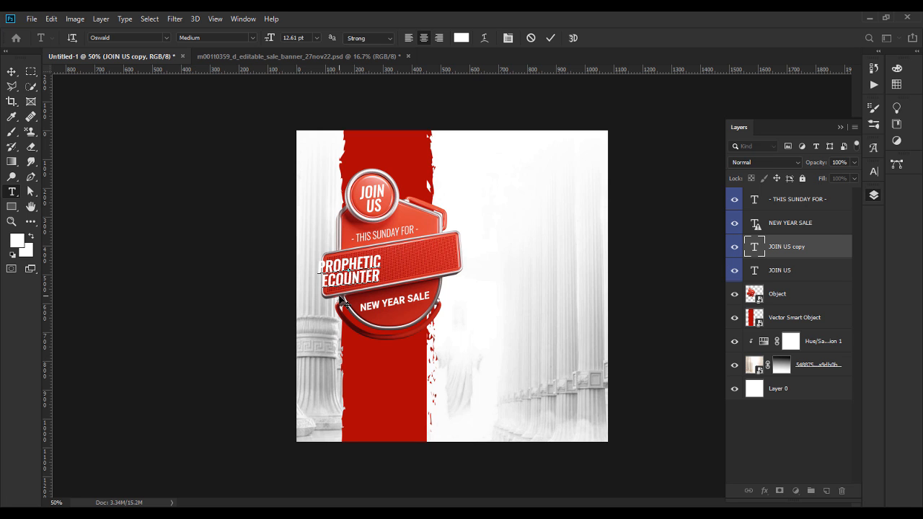
text(N)
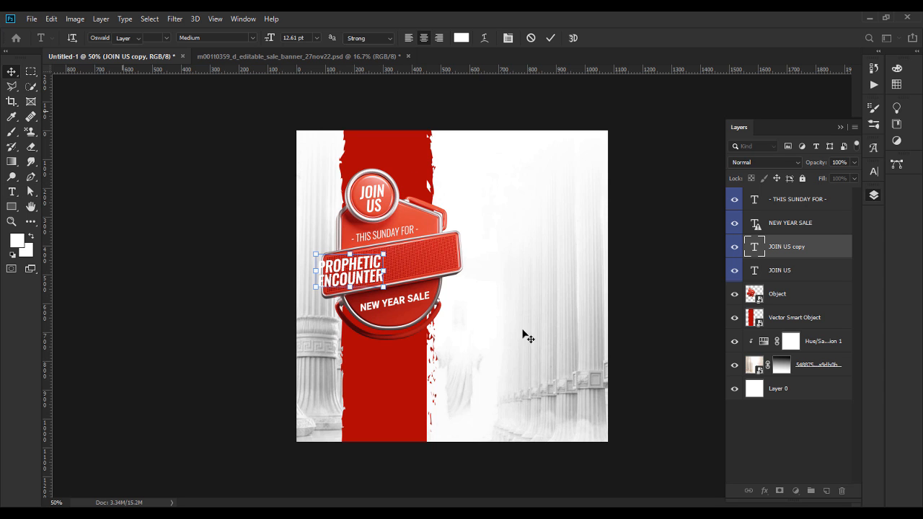
key(ctrl+Return)
Step: Center the headline on the banner and set it in Basement Grotesque Expanded Black
drag(360, 273, 406, 265)
double_click(406, 265)
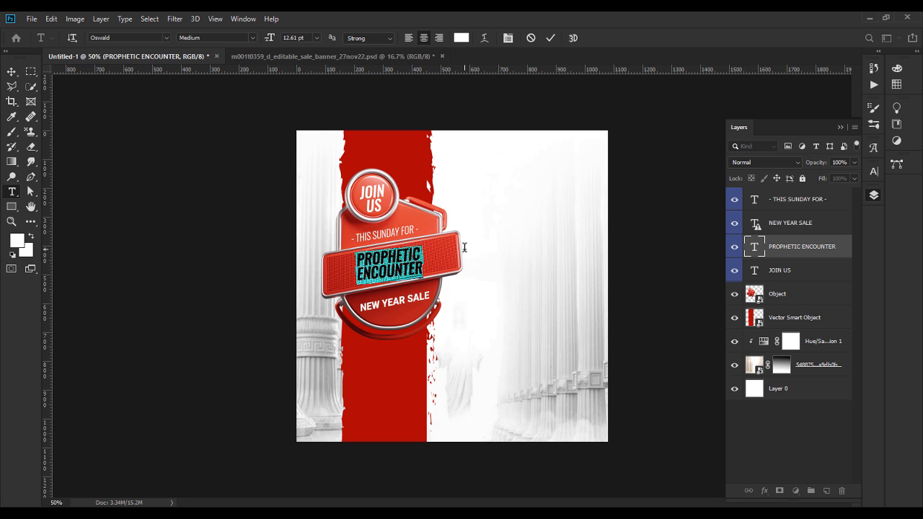
click(146, 38)
text(BASE)
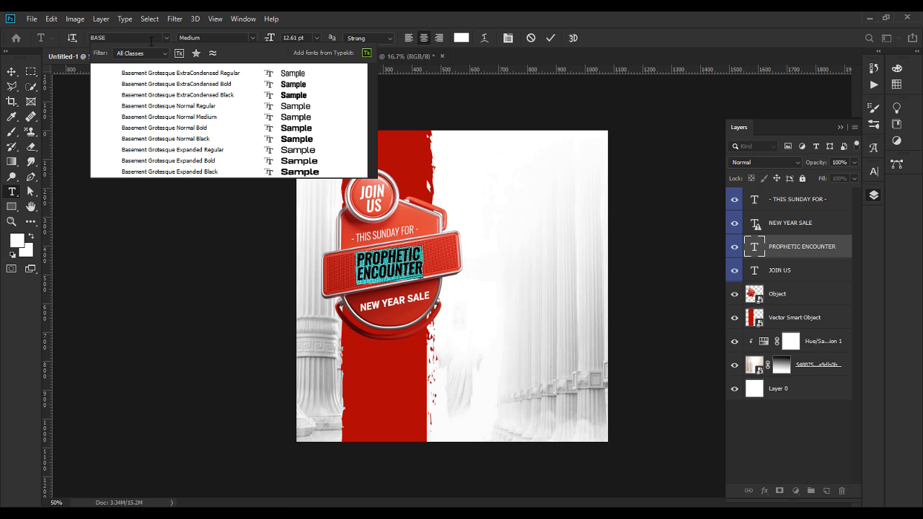
click(301, 175)
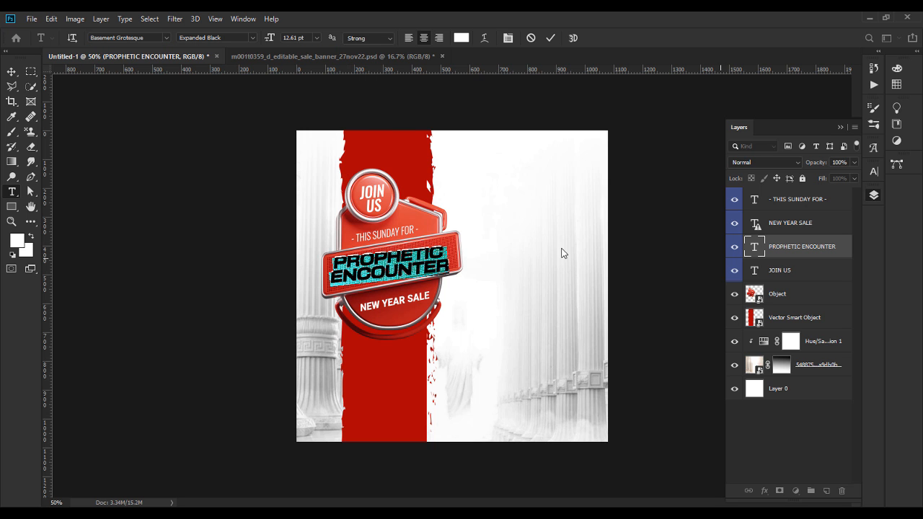
Step: Rotate the headline about 4 degrees to follow the banner and nudge it down
click(12, 73)
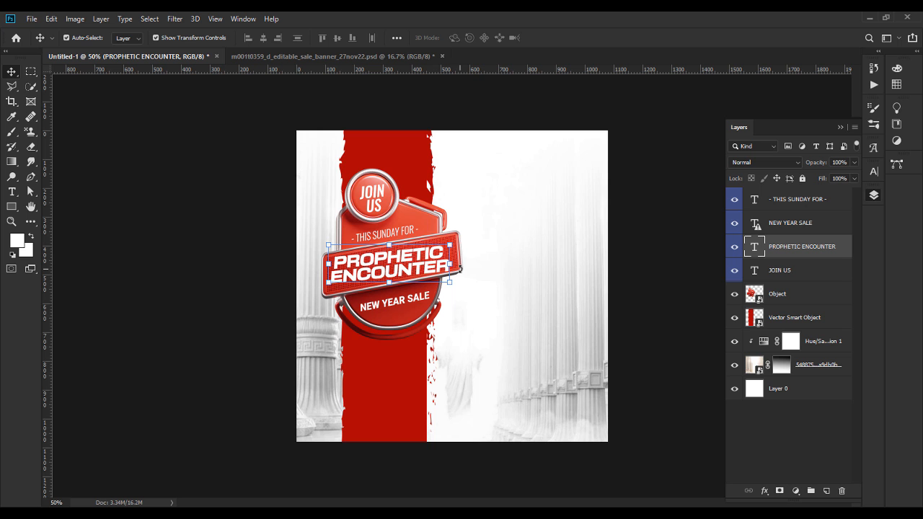
drag(460, 262, 462, 257)
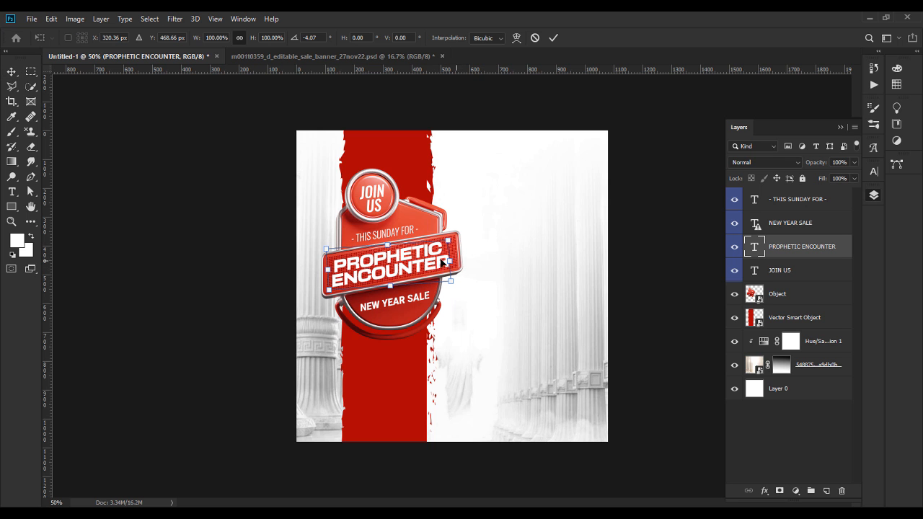
key(Return)
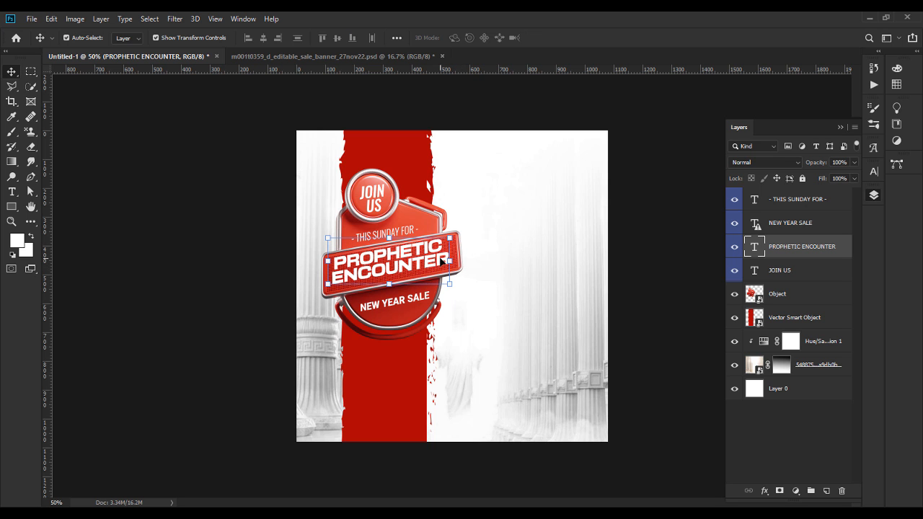
key(shift+Down)
click(683, 298)
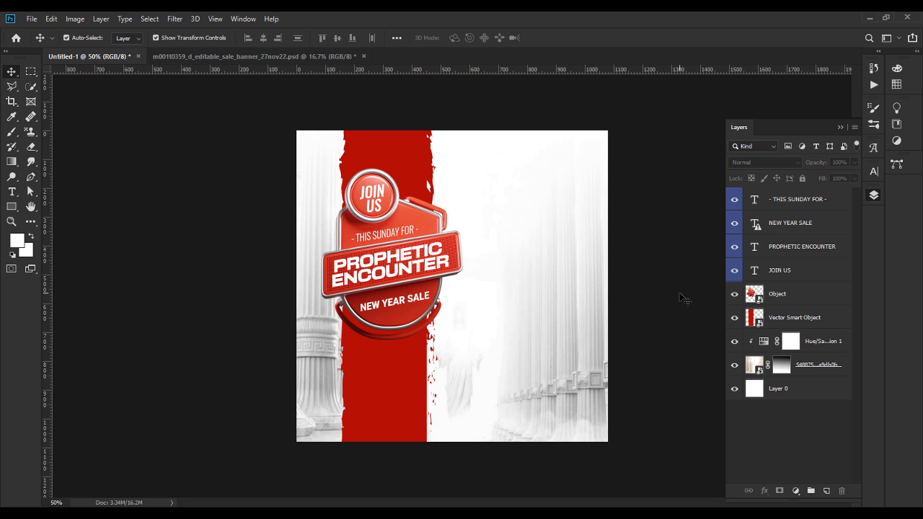
Step: Overwrite the NEW YEAR SALE text, accepting the layout warning, leaving a Lorem Ipsum placeholder
double_click(403, 301)
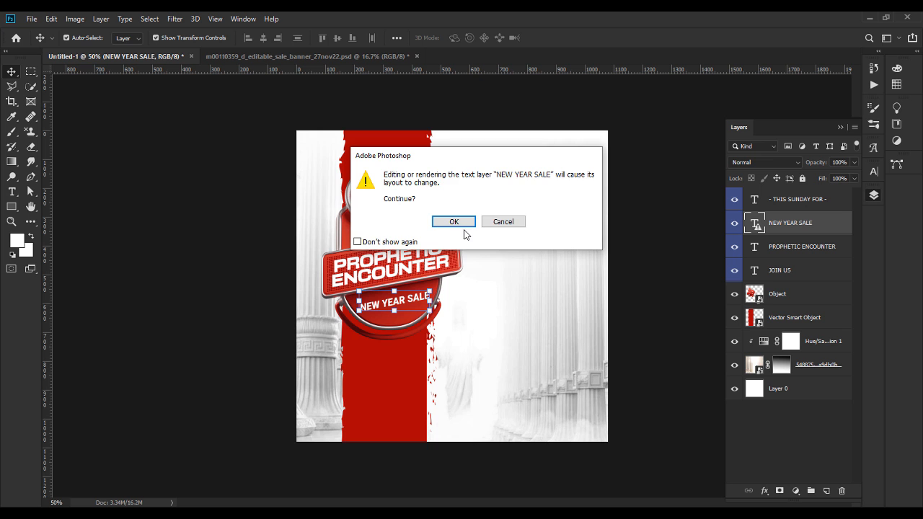
click(461, 222)
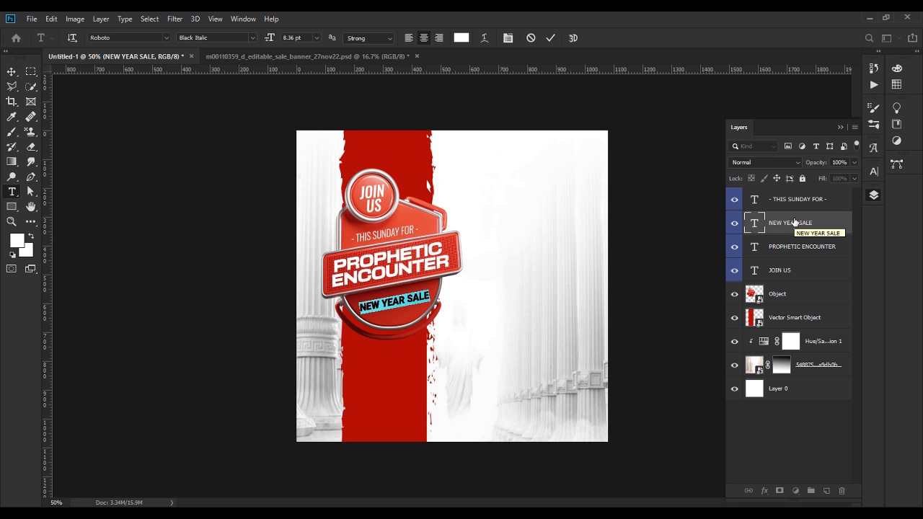
text(the)
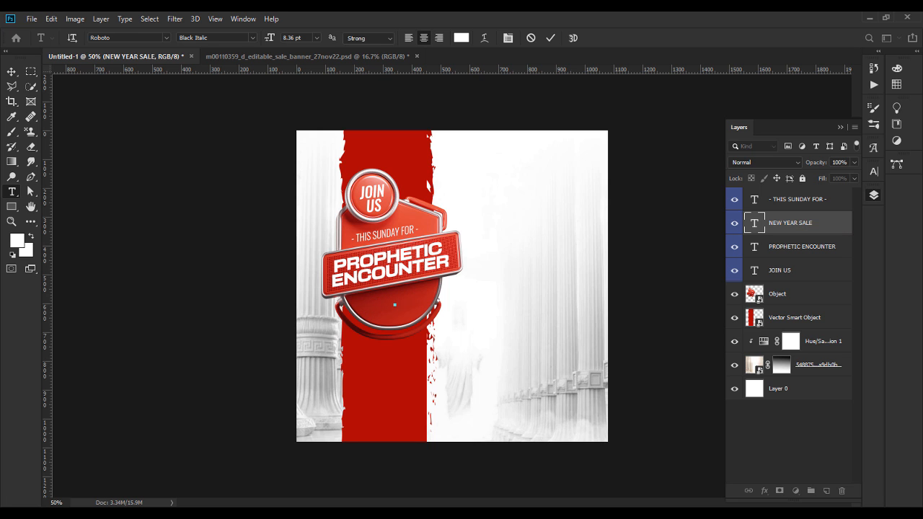
double_click(757, 222)
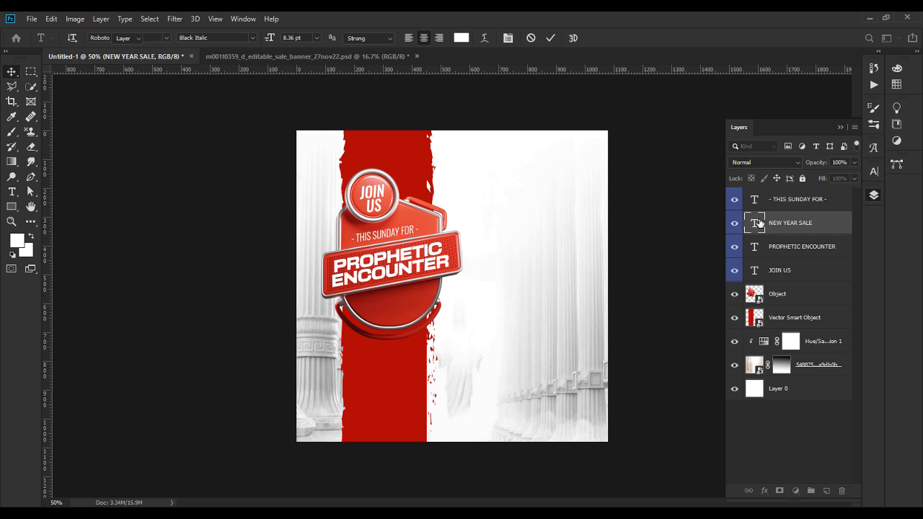
click(841, 126)
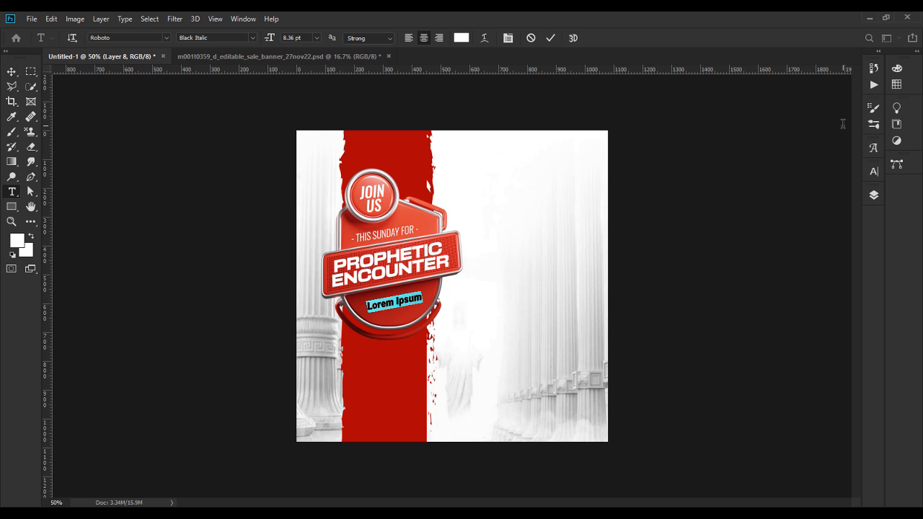
click(876, 174)
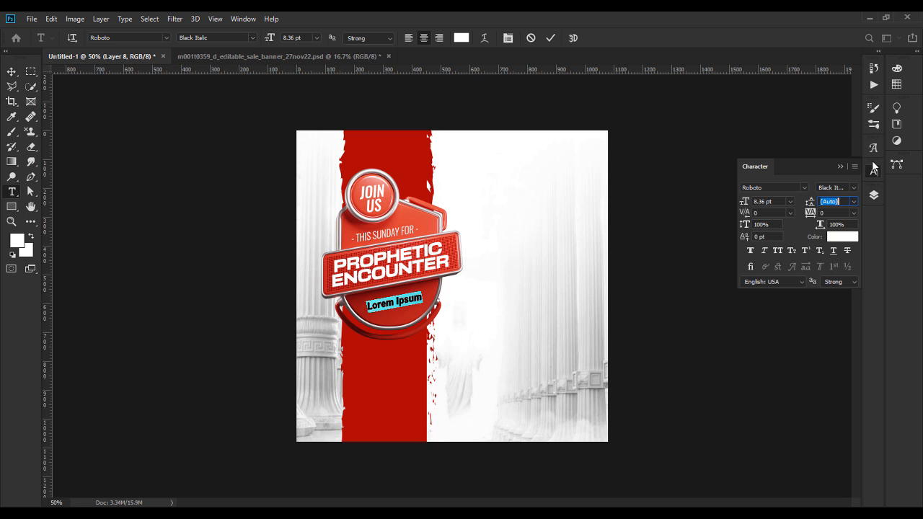
click(840, 167)
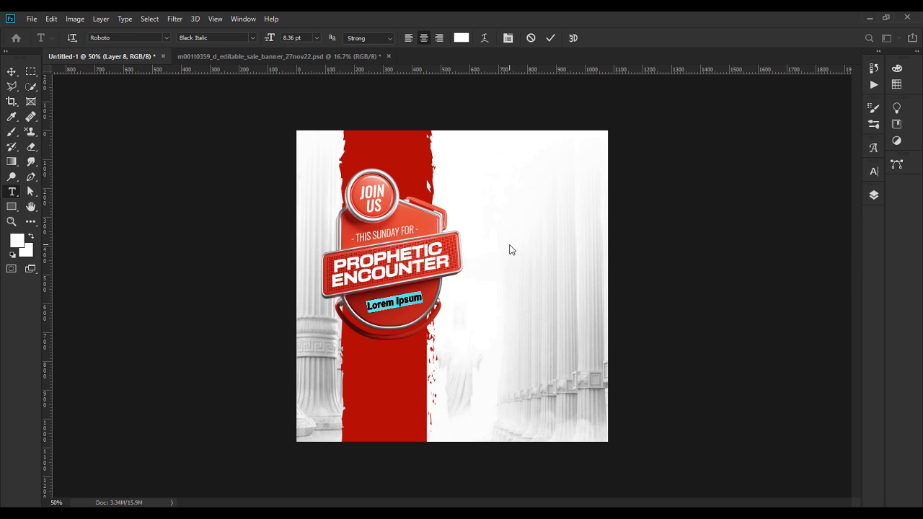
Step: Type the theme text THEME: THE NEW DIMENSION IN HIS PRESENCE
text(THE)
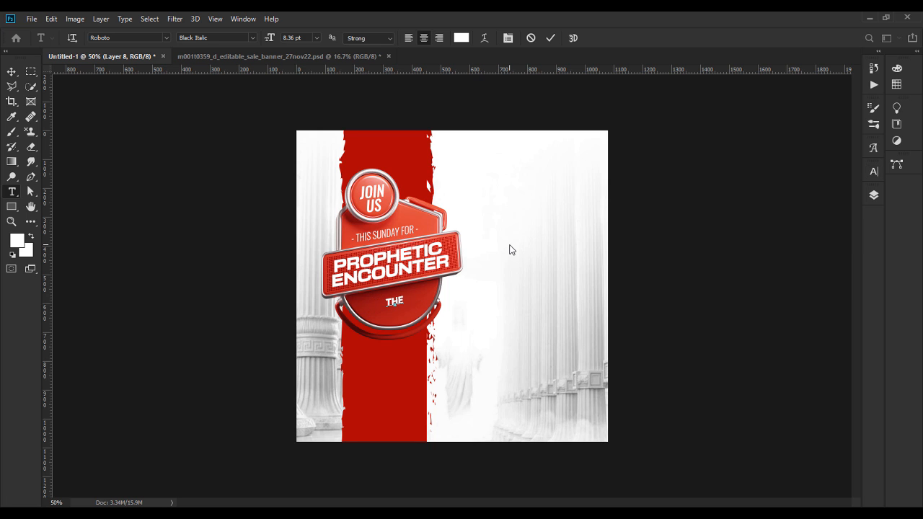
text(ME: the)
key(BackSpace)
key(BackSpace)
key(BackSpace)
text(THE NEW)
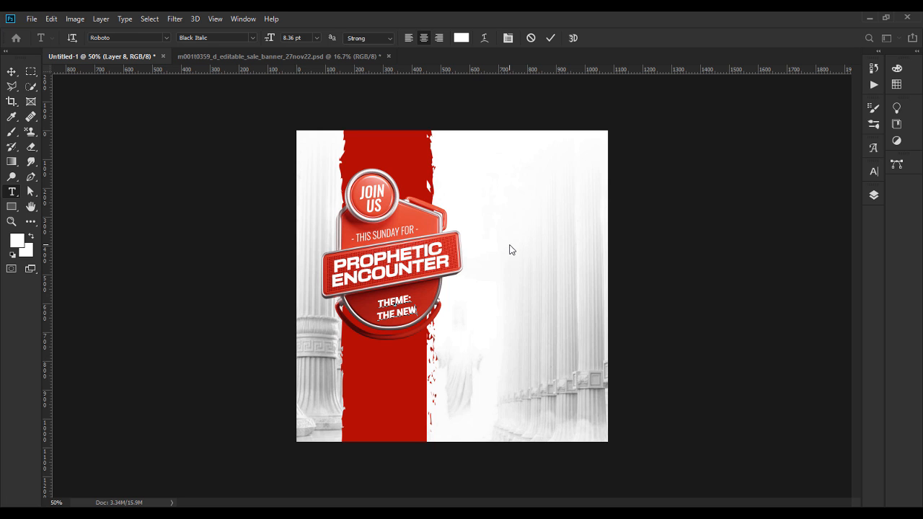
text( DIMENSION)
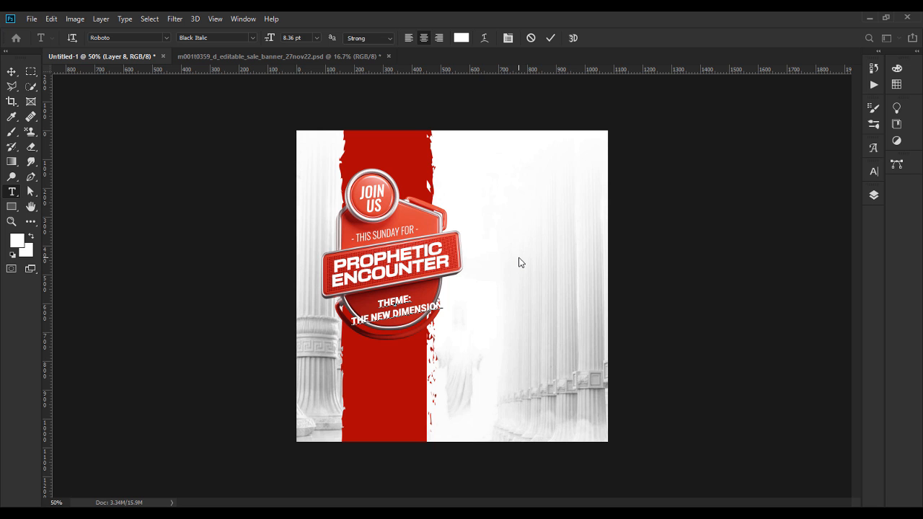
text(IN HI)
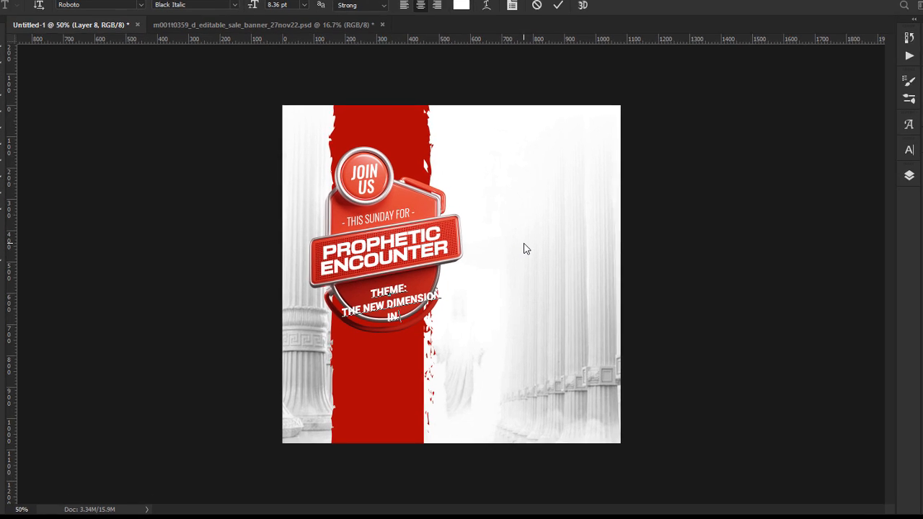
text(S)
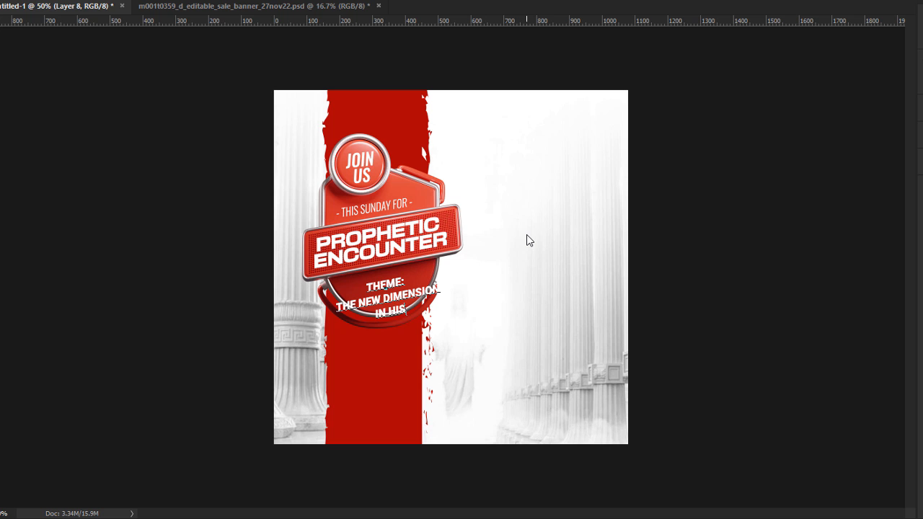
text( PRESENCE)
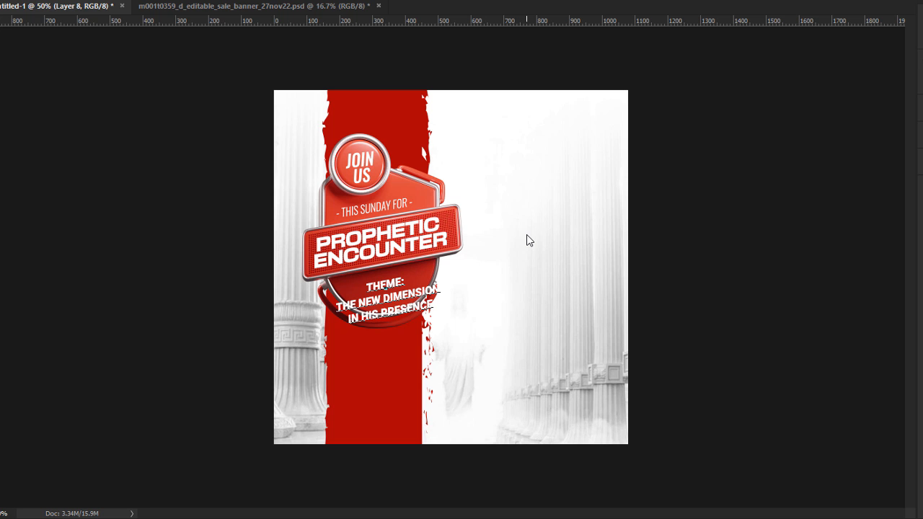
Step: Set the theme text in Oswald Light with faux italic and shrink it to about 6.78 pt
key(ctrl+a)
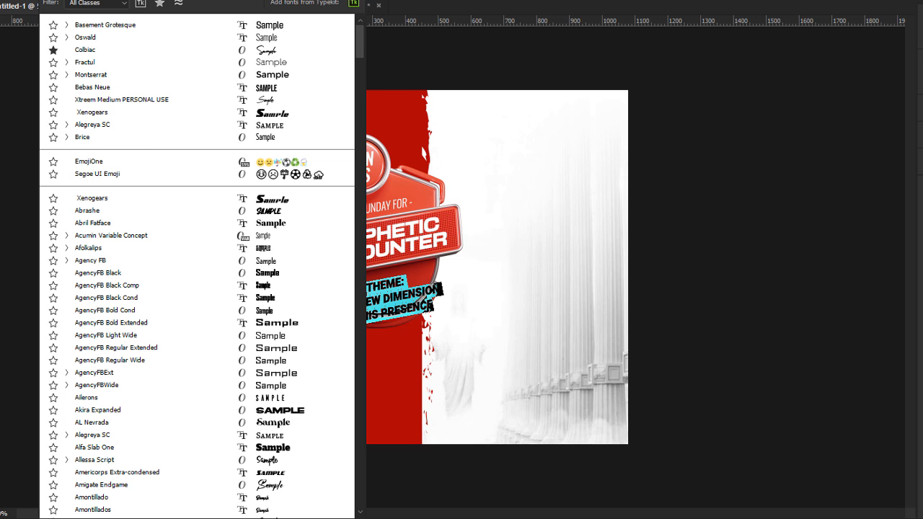
text(os)
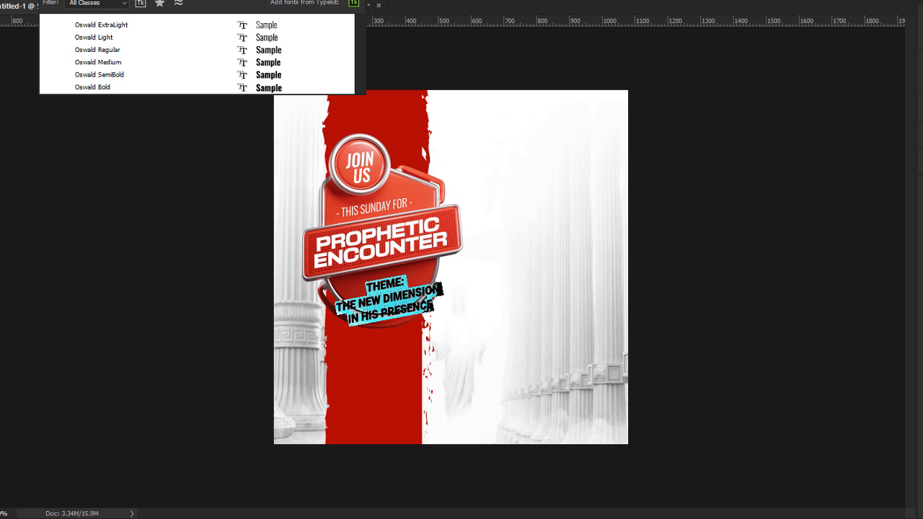
click(275, 41)
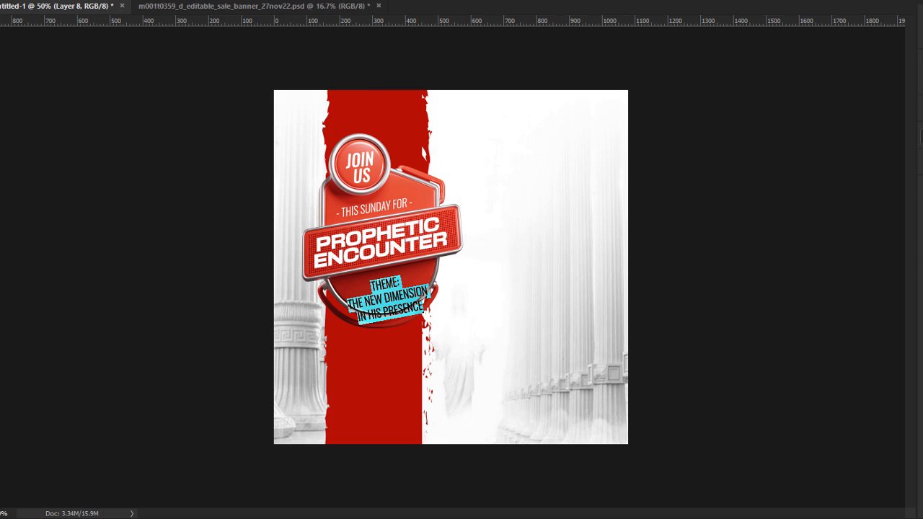
key(ctrl+t)
click(806, 227)
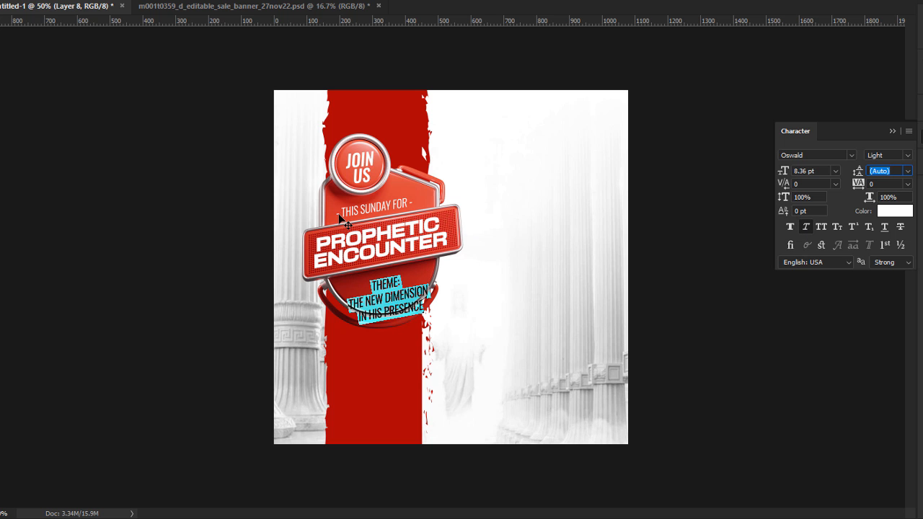
key(ctrl+Return)
drag(389, 324, 352, 275)
key(Return)
Step: Make the word THEME: Oswald Medium weight
double_click(392, 291)
click(212, 3)
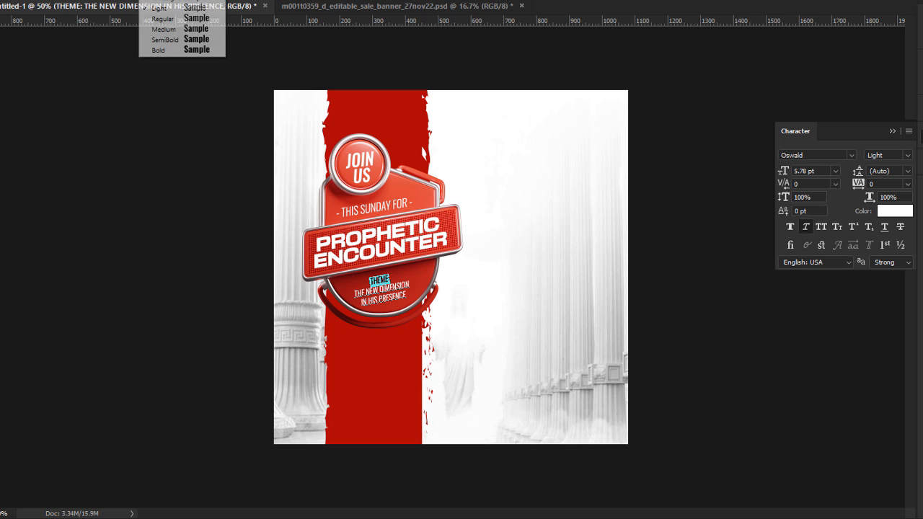
click(201, 27)
click(2, 37)
click(176, 354)
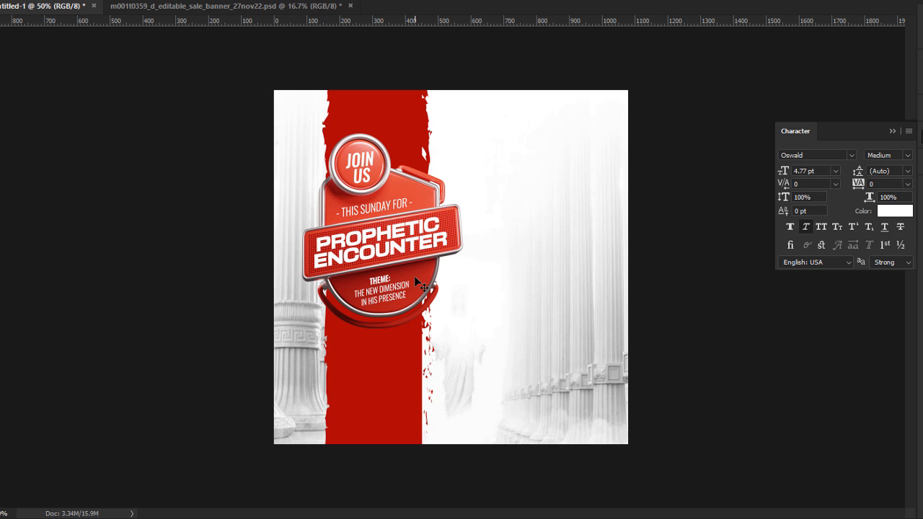
Step: Inspect the badge text up close and recommit the PROPHETIC ENCOUNTER title
key(ctrl+plus)
key(ctrl+minus)
double_click(386, 238)
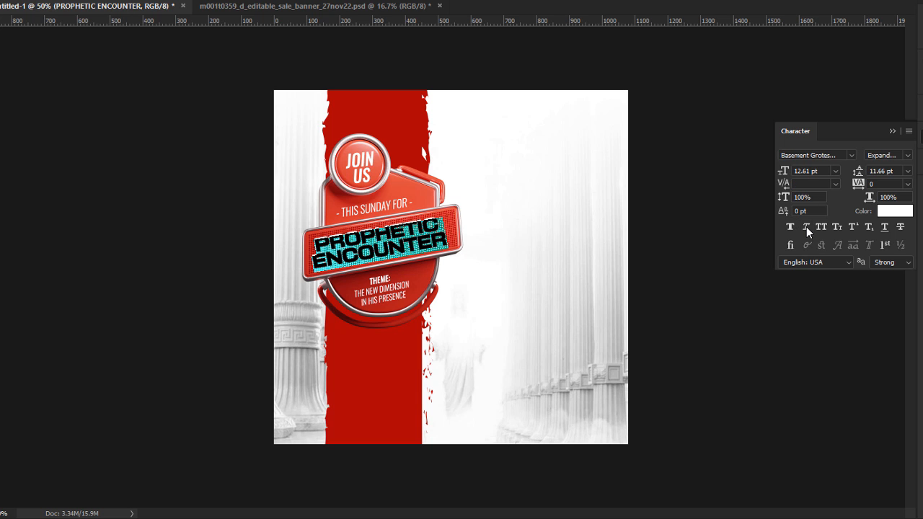
key(ctrl+Return)
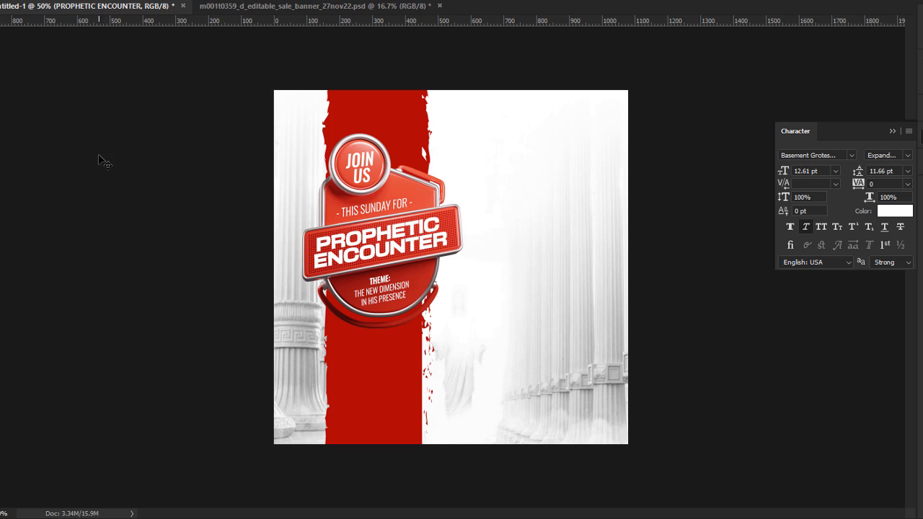
click(98, 156)
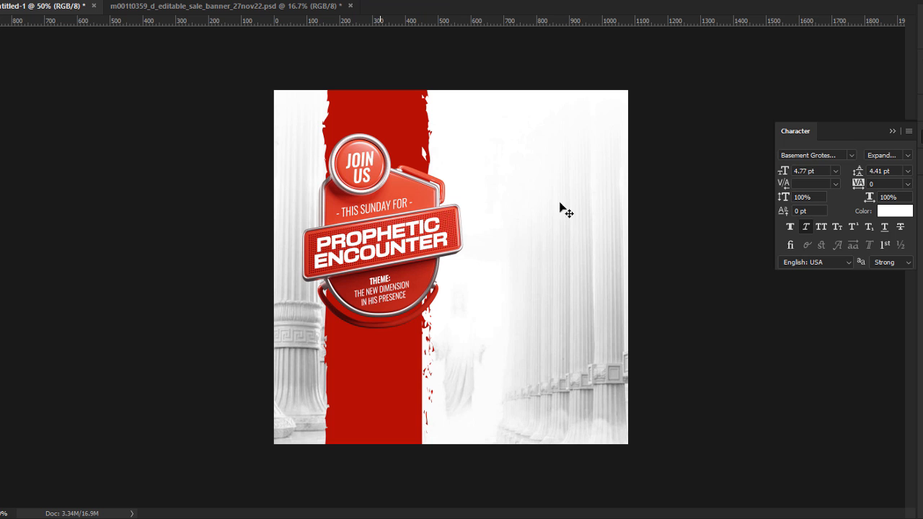
key(F7)
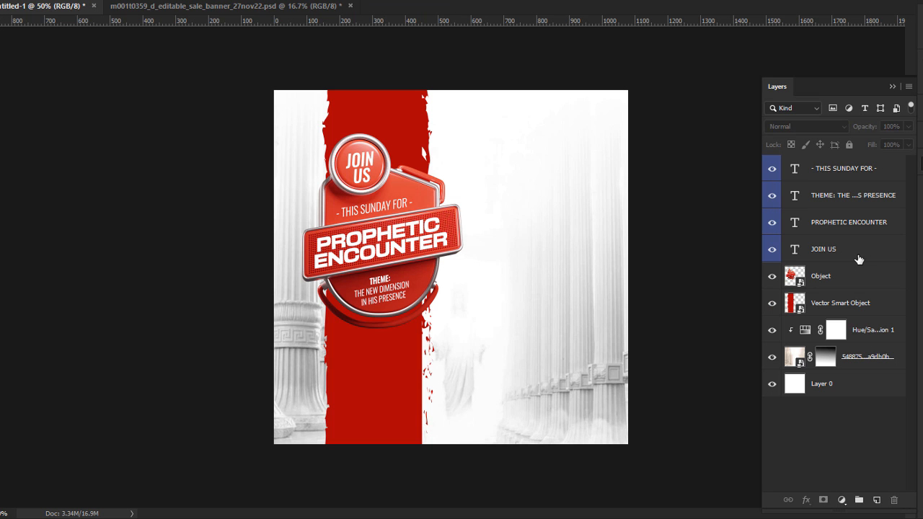
Step: Group the badge Object layer with its text layers and narrow the group slightly
click(846, 276)
shift+click(873, 172)
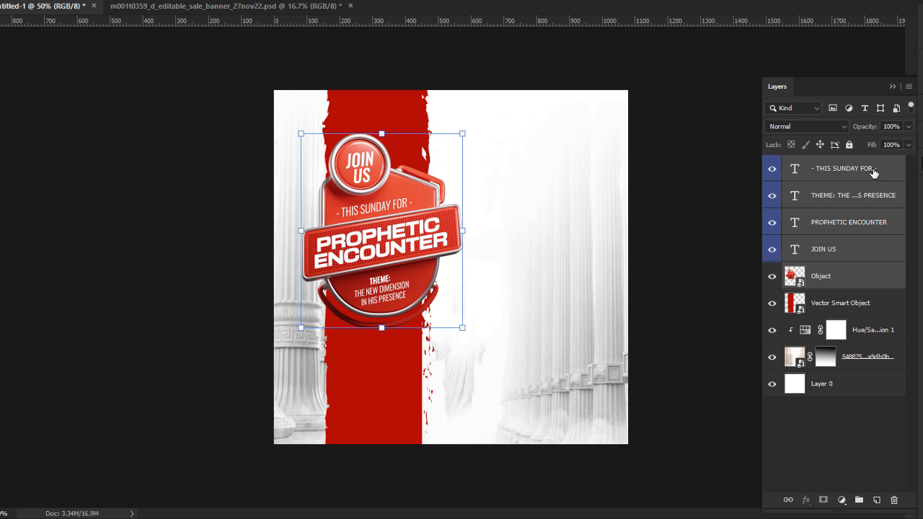
key(ctrl+g)
drag(468, 235, 435, 240)
click(214, 259)
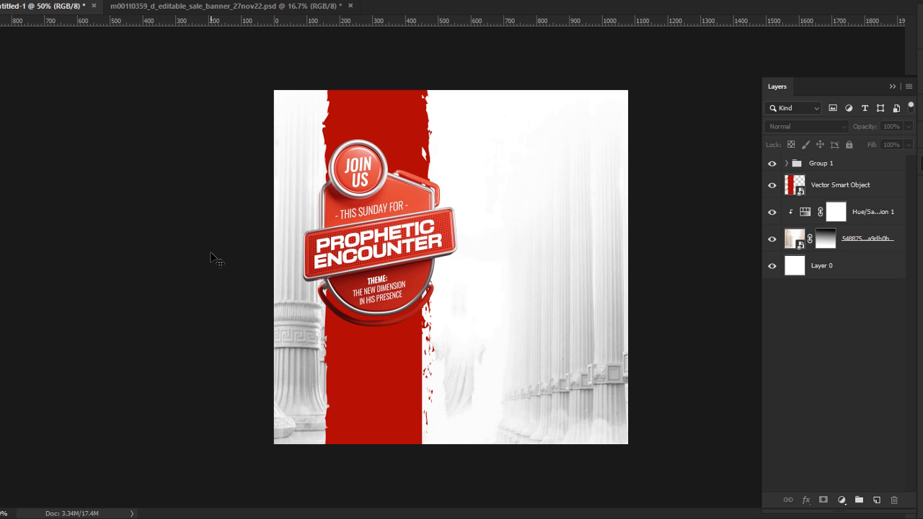
Step: Place spark-copy-3.png into the poster, scaled down near the badge's left side
key(alt+Tab)
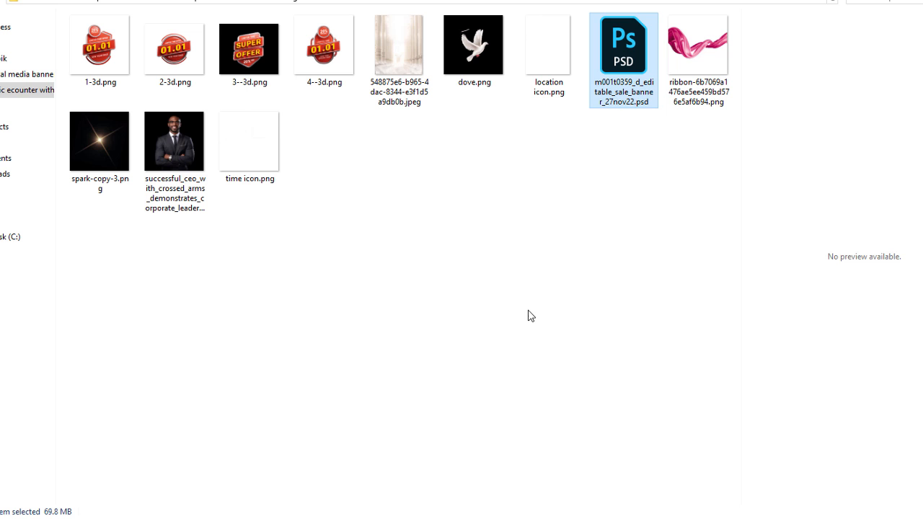
drag(98, 142, 333, 270)
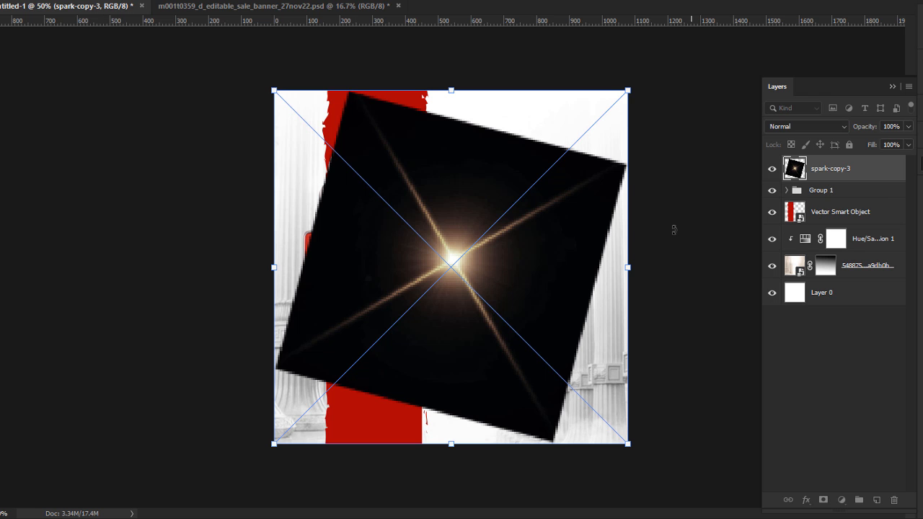
drag(628, 268, 455, 267)
drag(372, 305, 345, 290)
key(Return)
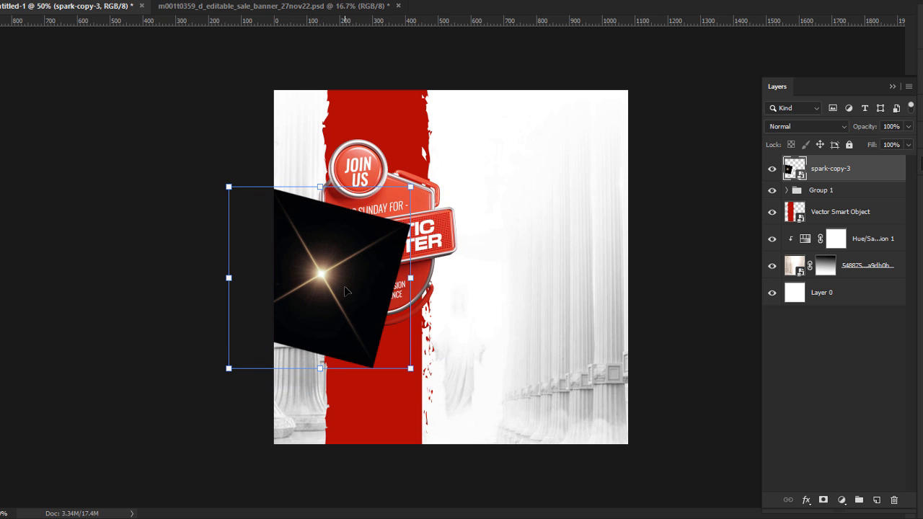
Step: Set the spark to Screen blend mode and fit it onto the title banner's left end
click(805, 127)
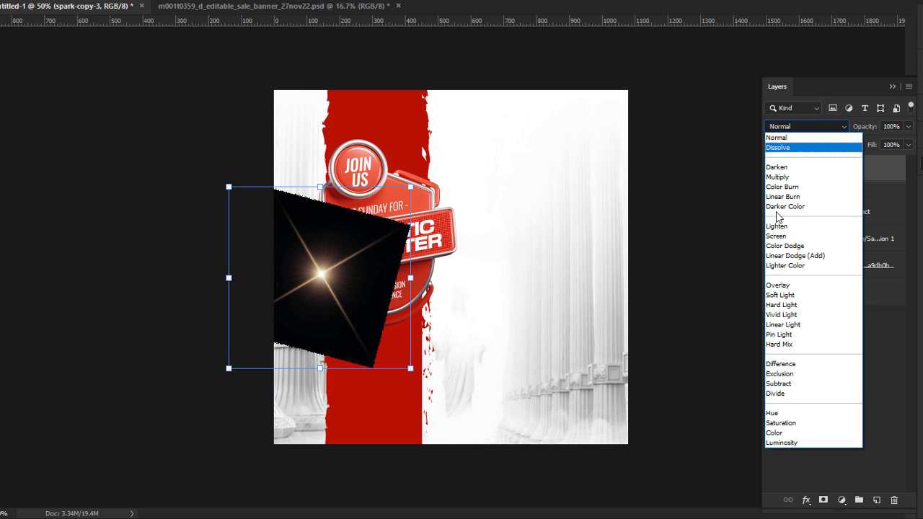
click(774, 236)
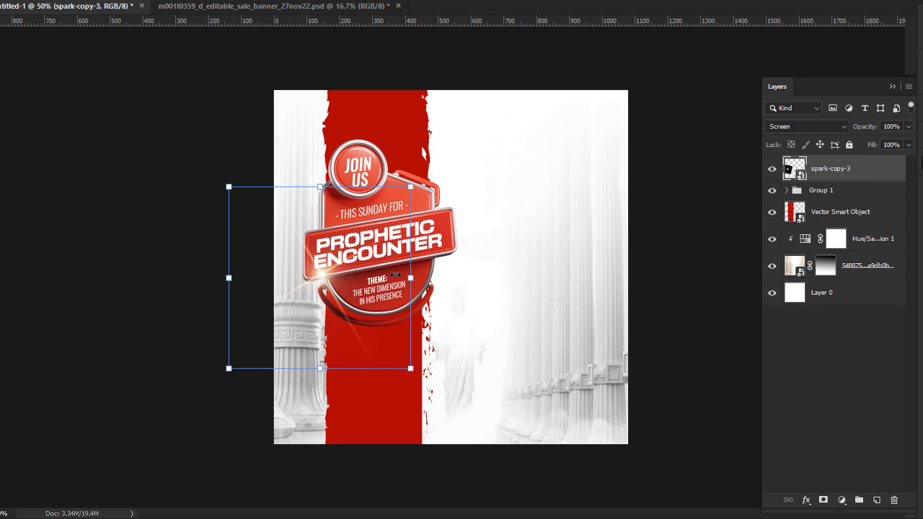
drag(395, 274, 377, 273)
drag(296, 271, 306, 269)
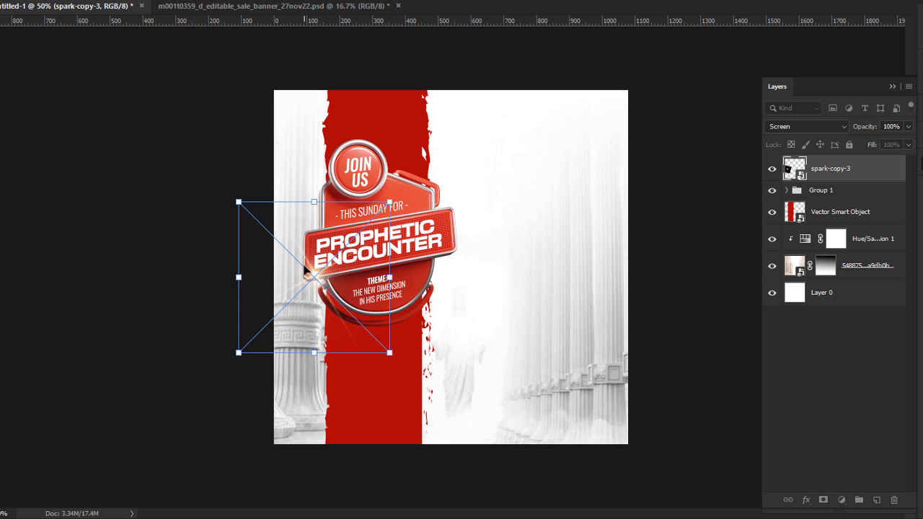
key(Return)
click(662, 320)
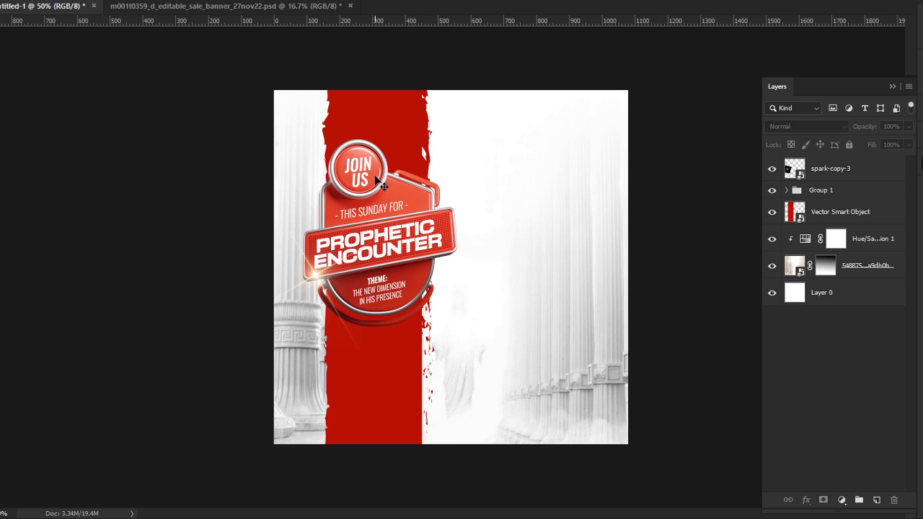
key(alt+Tab)
Step: Place the man-in-suit photo, scaled down and moved to the poster's lower right
drag(191, 163, 535, 338)
key(Return)
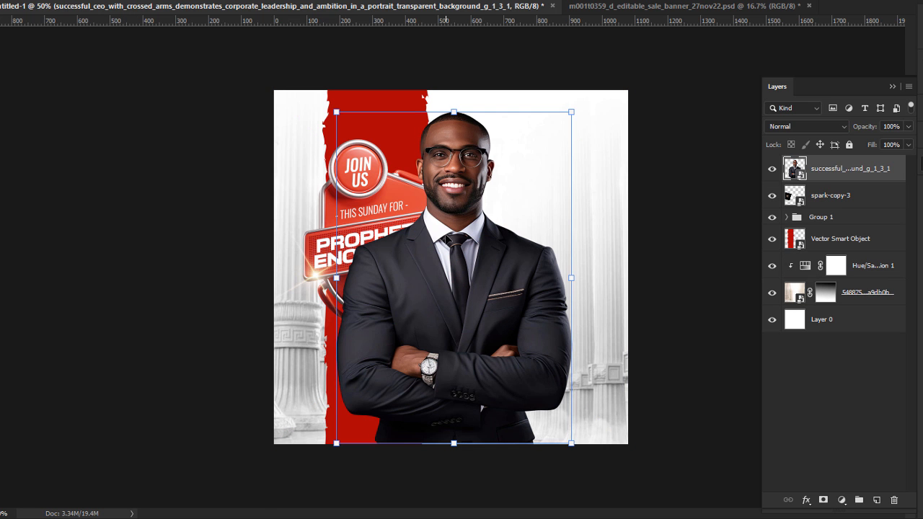
key(ctrl+t)
drag(274, 90, 351, 155)
drag(513, 238, 550, 260)
key(Return)
click(681, 318)
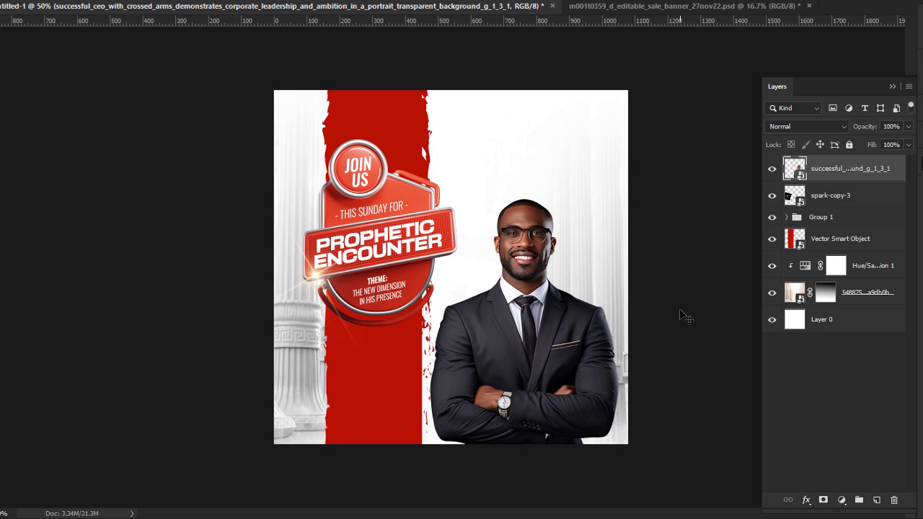
click(850, 171)
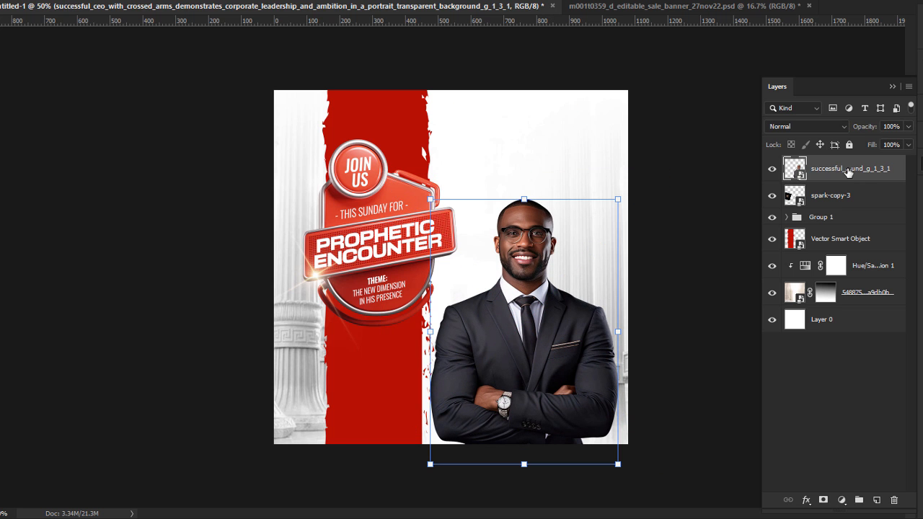
click(137, 1)
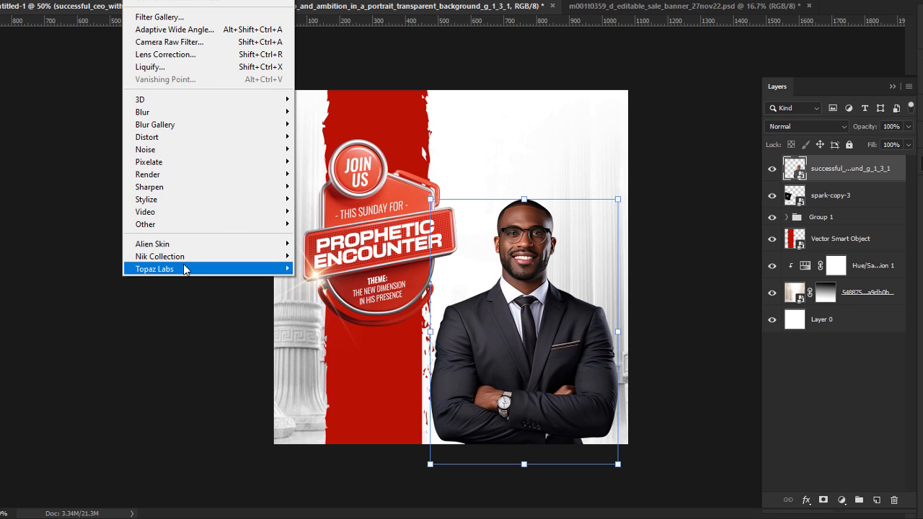
Step: Apply Topaz Adjust's Crisp preset with detail Strength 2.06 and Sharpen 1.29
mouse_move(184, 267)
click(328, 269)
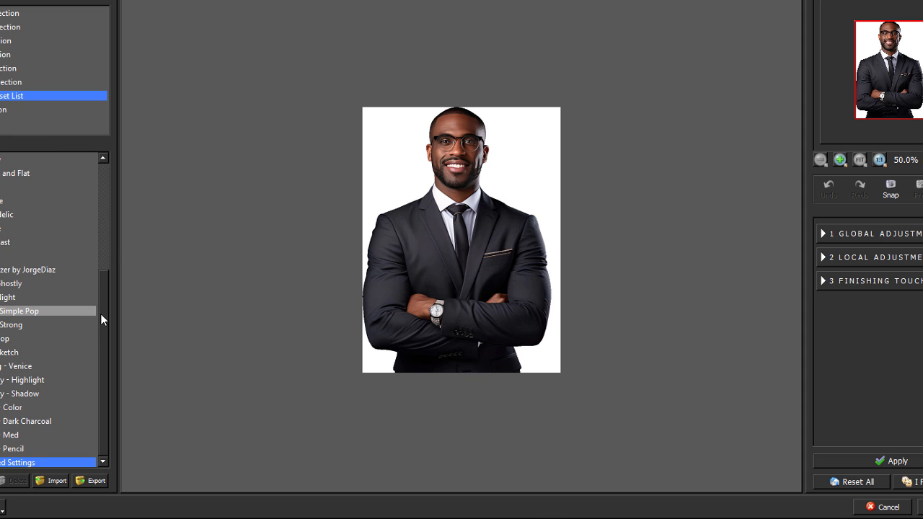
drag(100, 314, 122, 163)
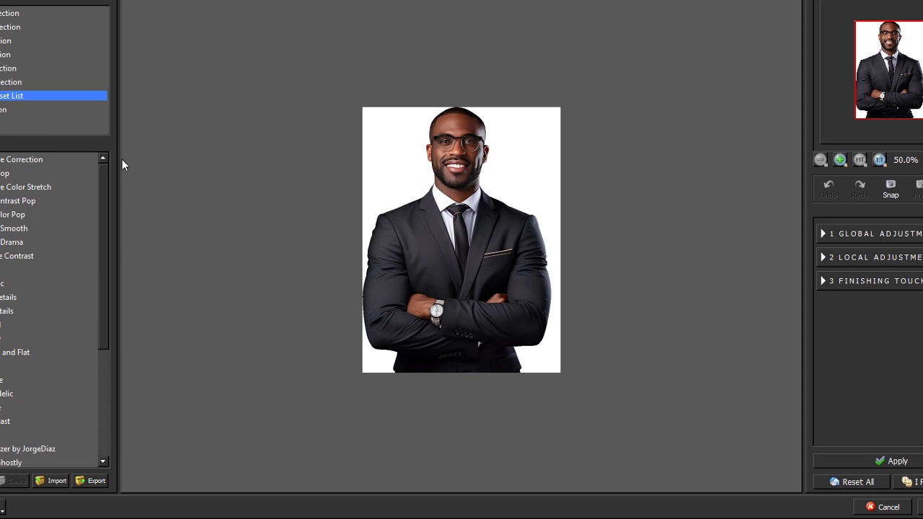
click(7, 269)
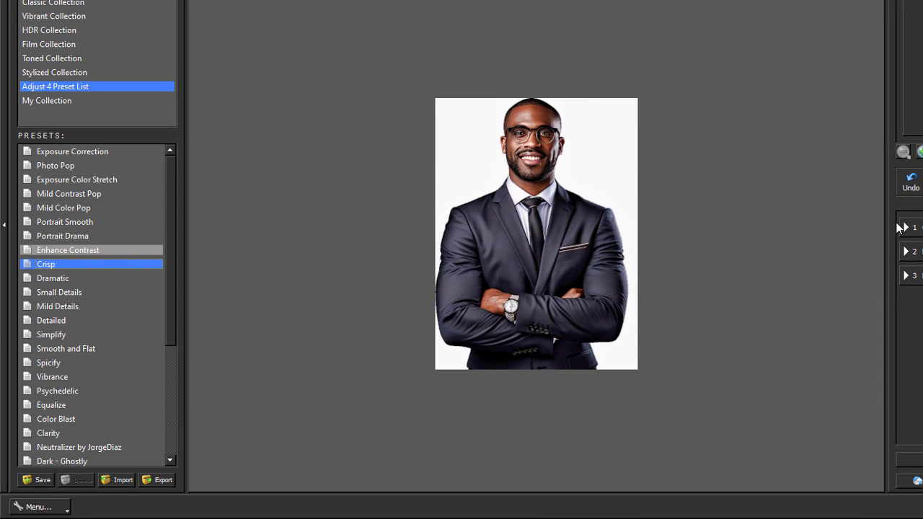
click(901, 229)
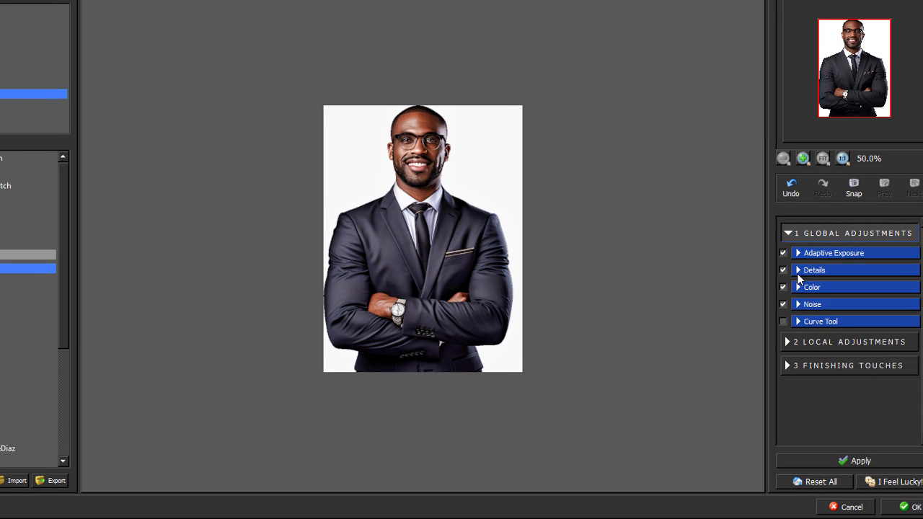
click(905, 266)
drag(820, 320, 819, 366)
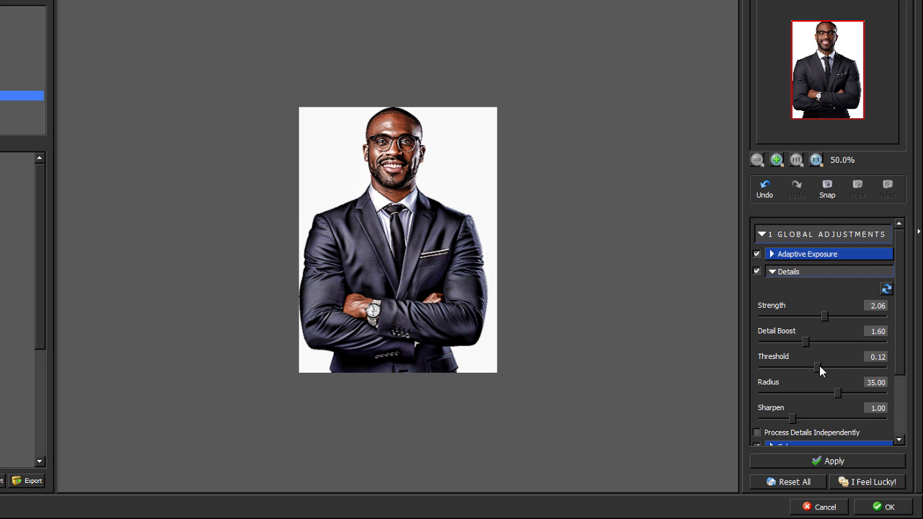
drag(797, 418, 801, 418)
click(880, 507)
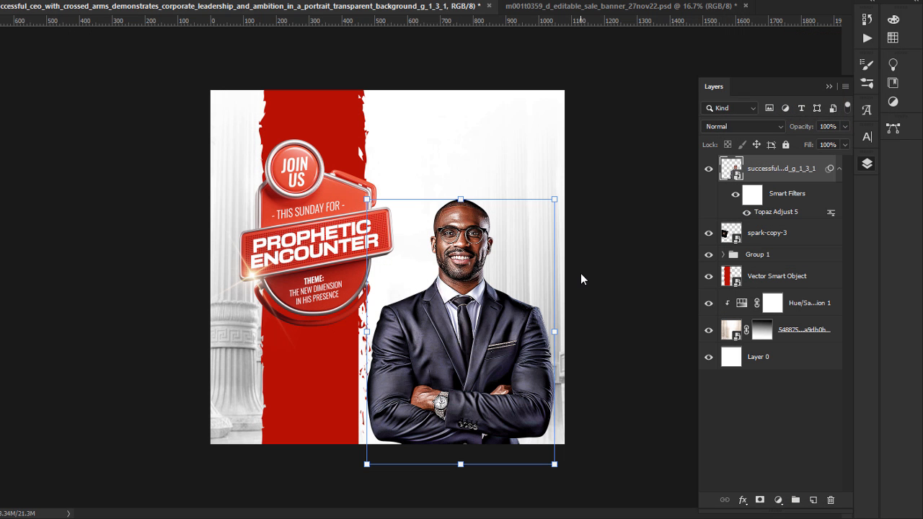
Step: Add a Hue/Saturation layer at -100 saturation clipped to the man's photo, toggling it to compare
click(778, 500)
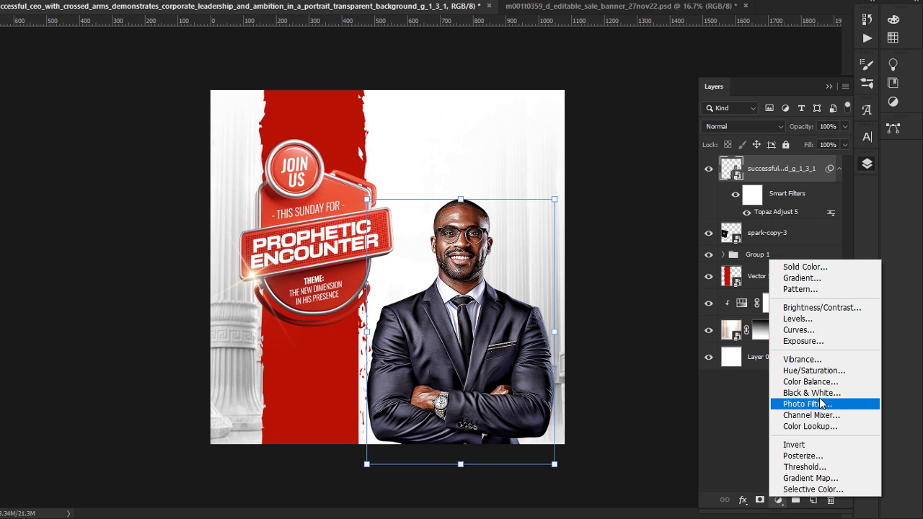
click(826, 370)
drag(74, 223, 0, 217)
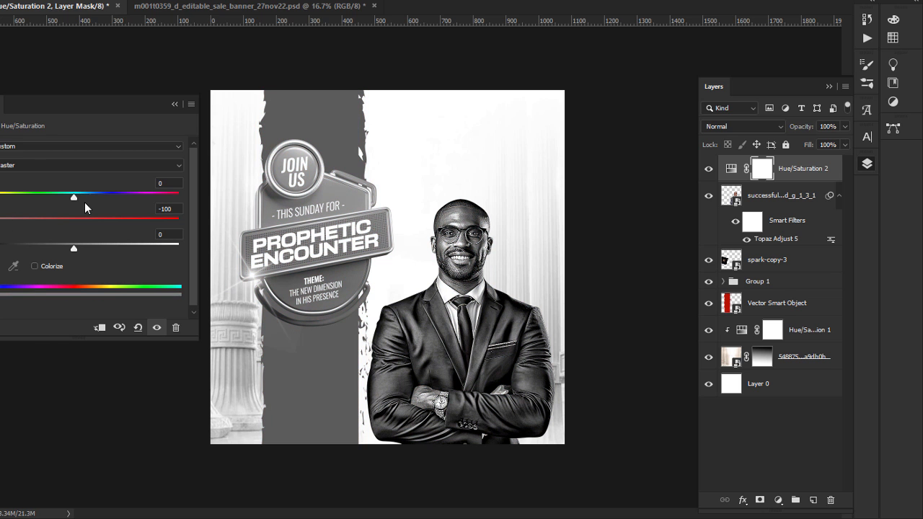
click(99, 328)
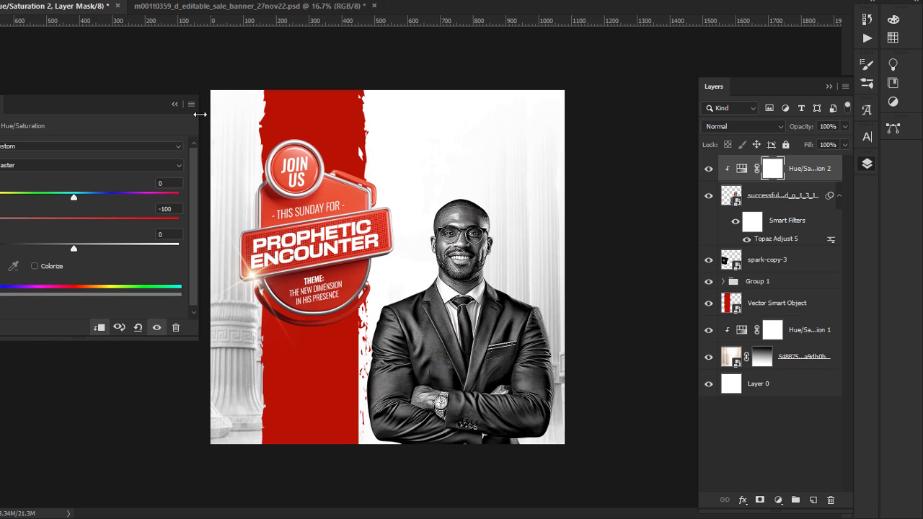
click(174, 104)
click(473, 234)
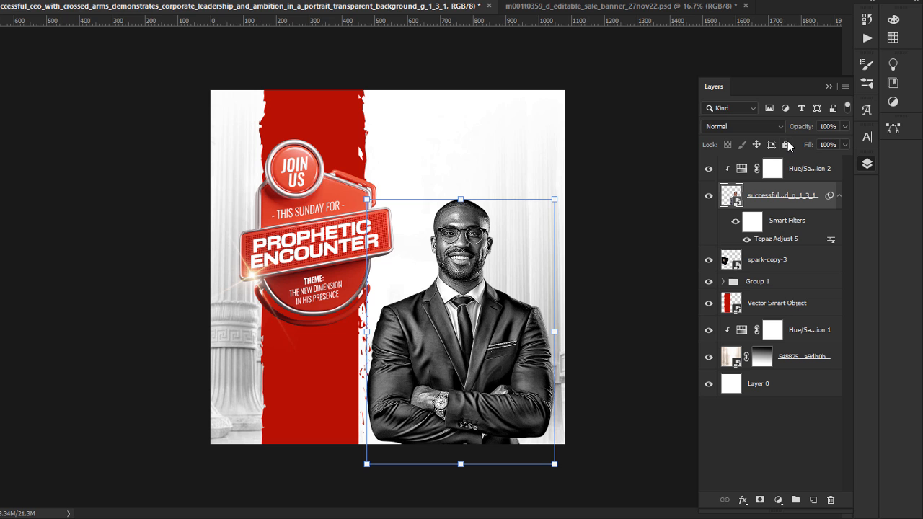
click(708, 168)
click(708, 169)
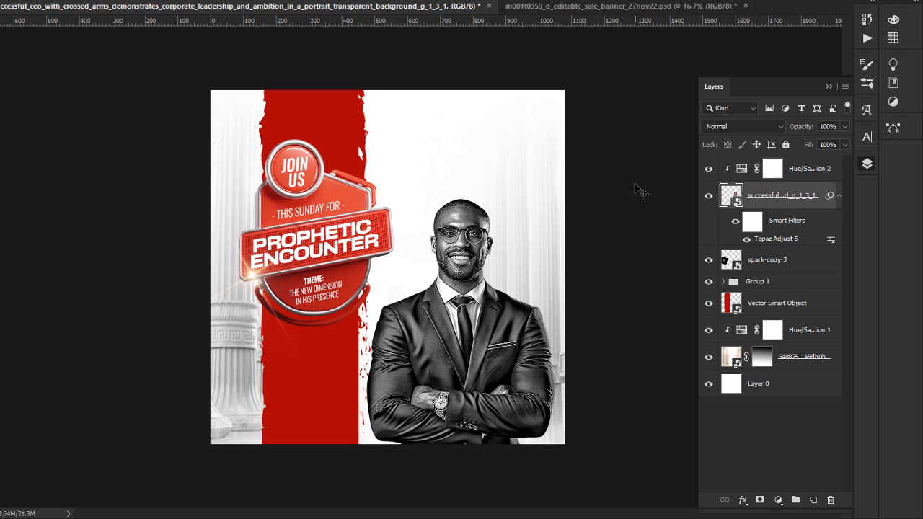
click(638, 190)
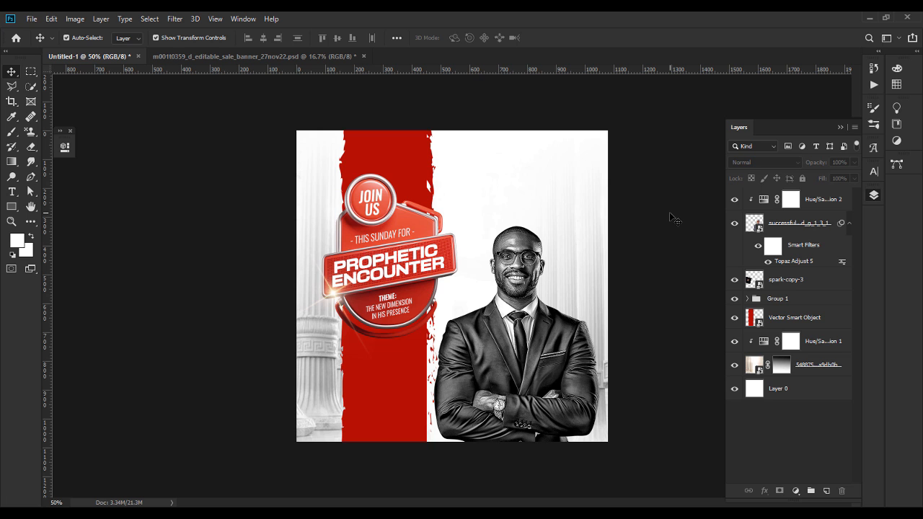
Step: Give the THEME text 6 pt font size and 6 pt leading in the Character panel
double_click(406, 308)
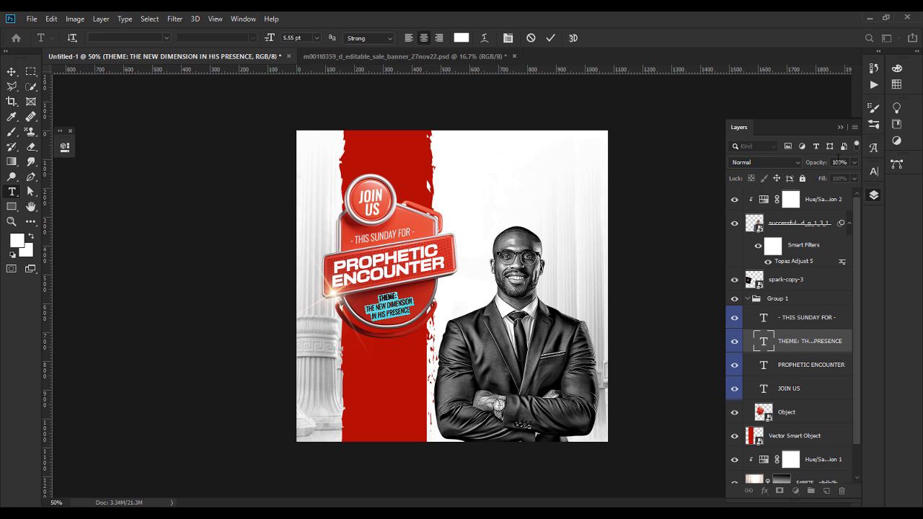
click(840, 127)
click(873, 171)
click(830, 201)
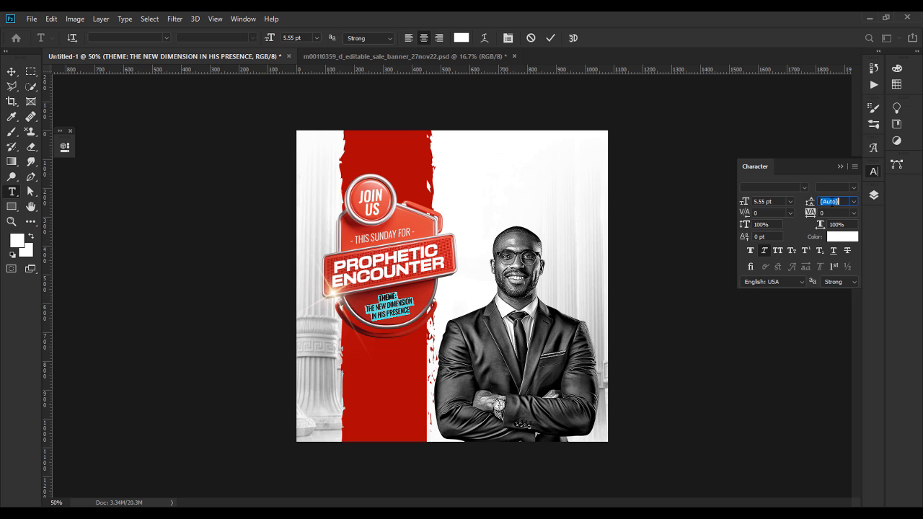
key(Down)
key(Down)
key(Down)
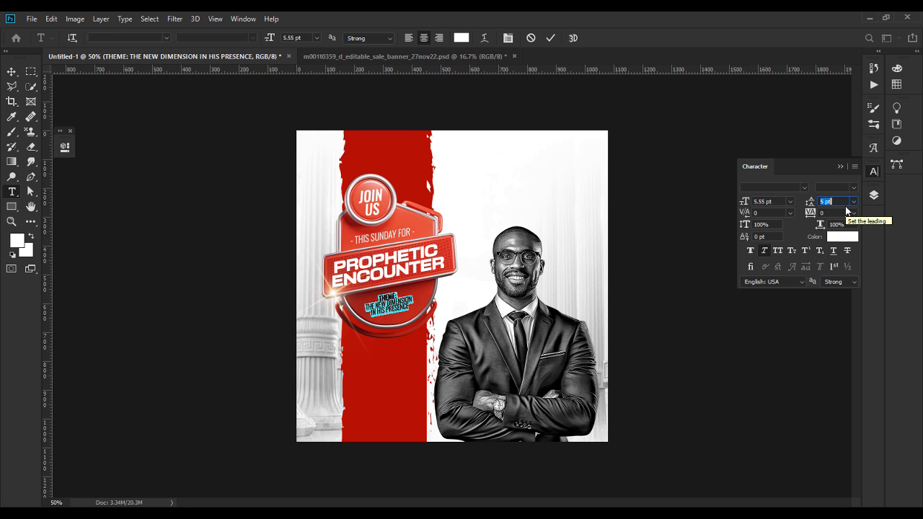
key(Up)
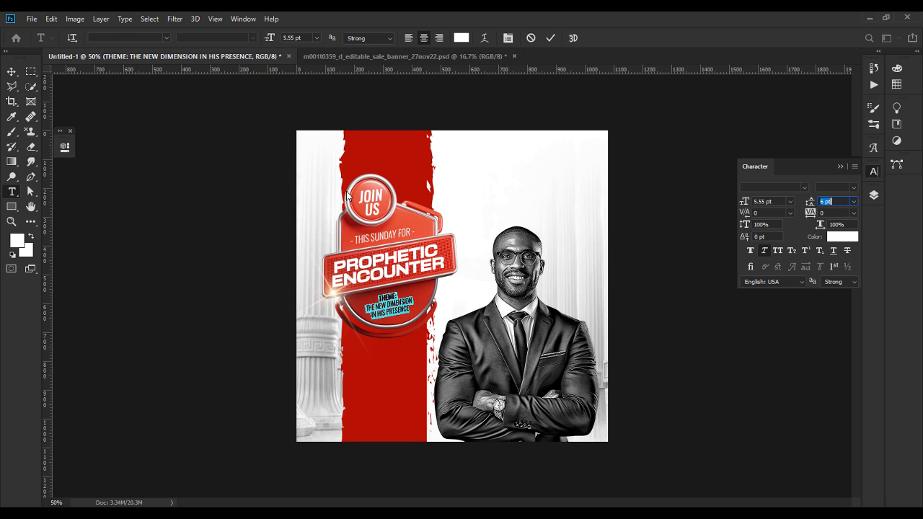
click(762, 201)
text(6)
key(Return)
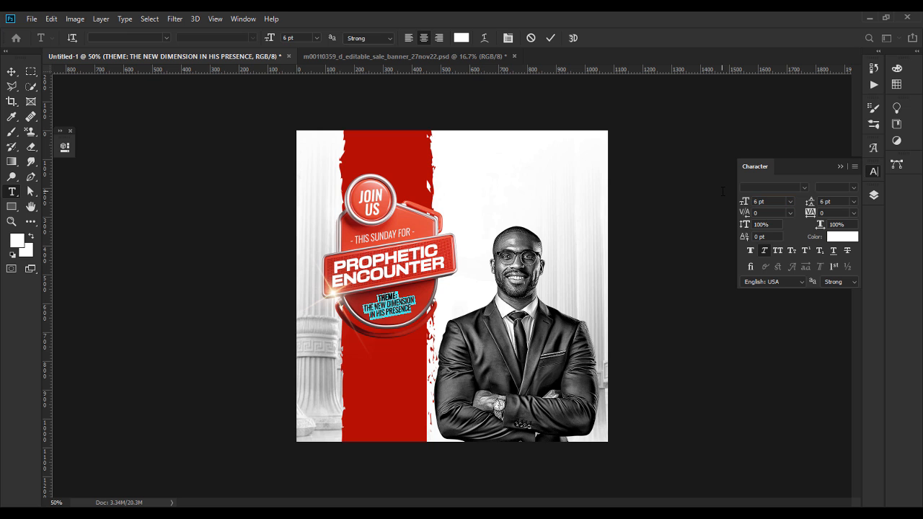
click(13, 72)
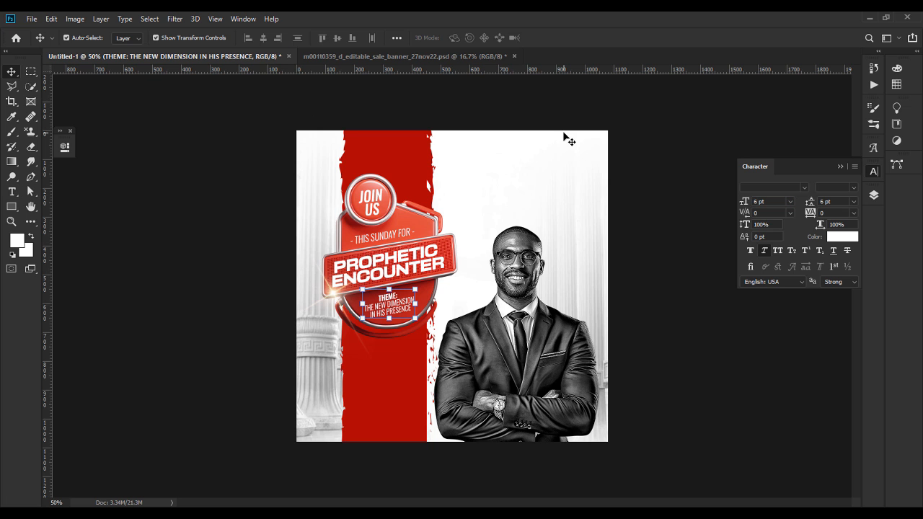
click(839, 166)
click(739, 198)
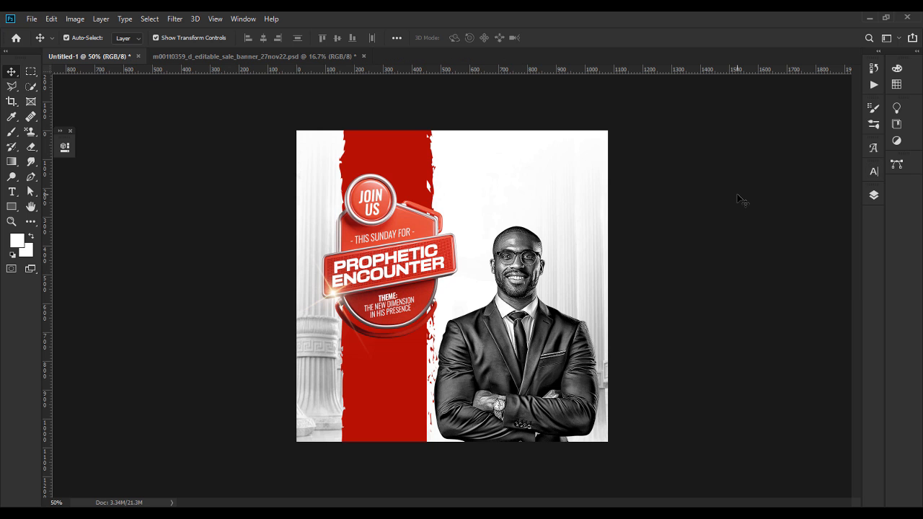
Step: Place dove.png from the project folder onto the poster as a new dove layer
key(alt+Tab)
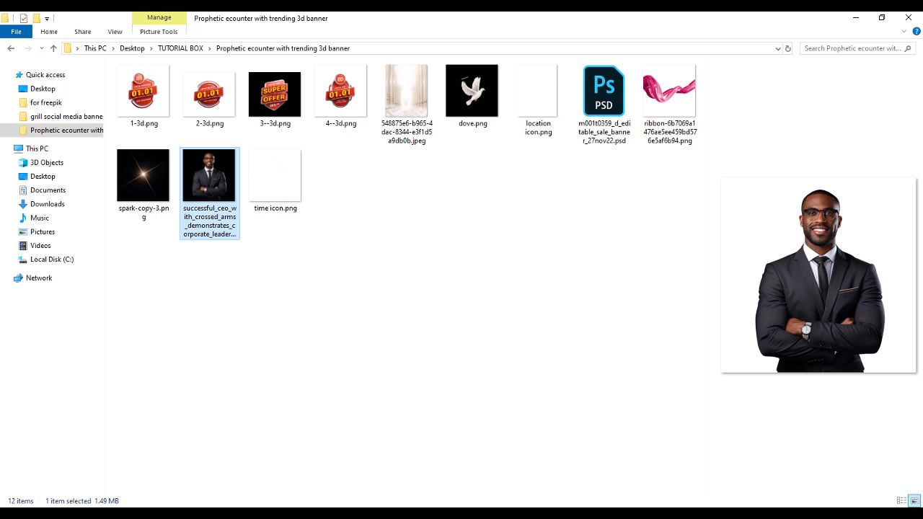
drag(472, 90, 478, 233)
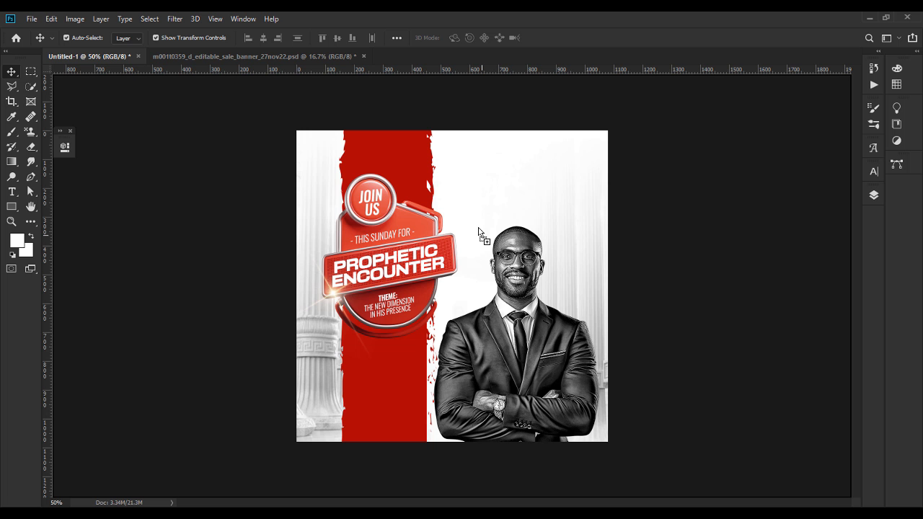
key(Return)
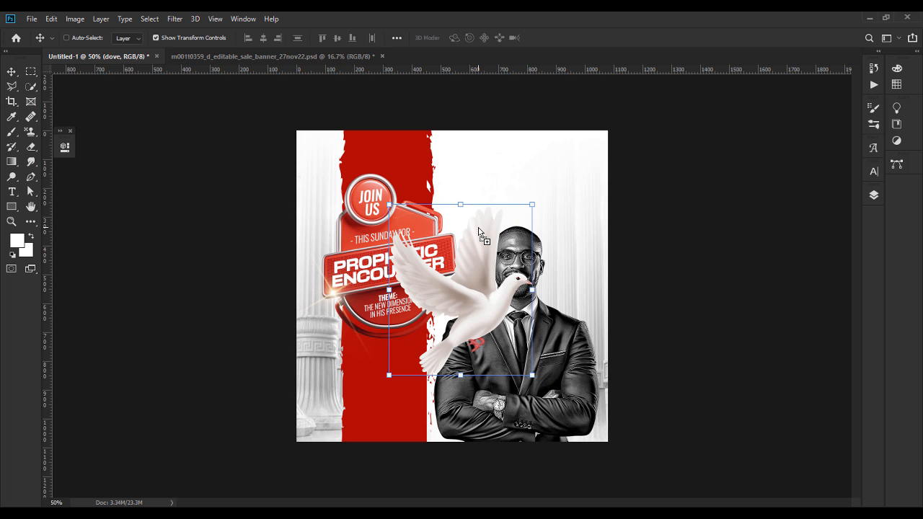
Step: Flip the dove horizontally, shrink and tilt it, and set it beside the red band's top
right_click(478, 233)
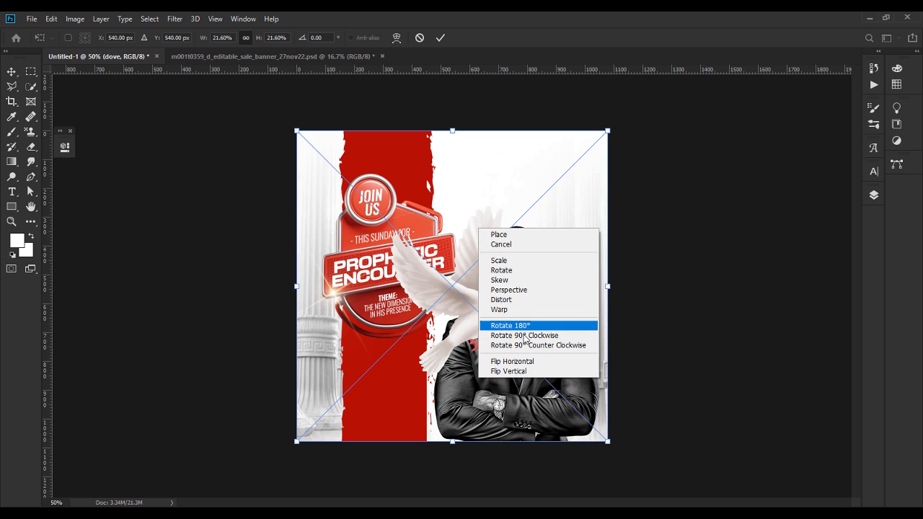
click(530, 360)
drag(615, 292, 408, 254)
drag(365, 289, 420, 192)
key(Return)
click(675, 254)
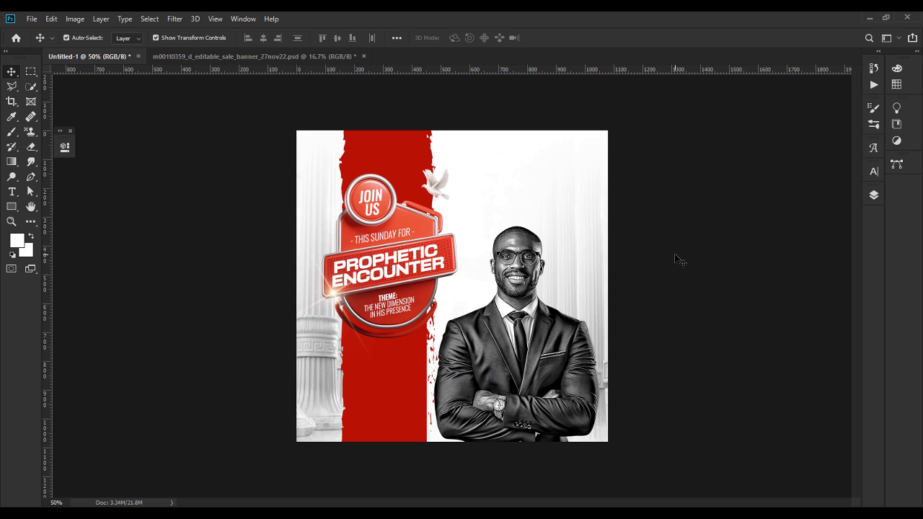
Step: Place the pink silk ribbon image from the project folder onto the poster
key(alt+Tab)
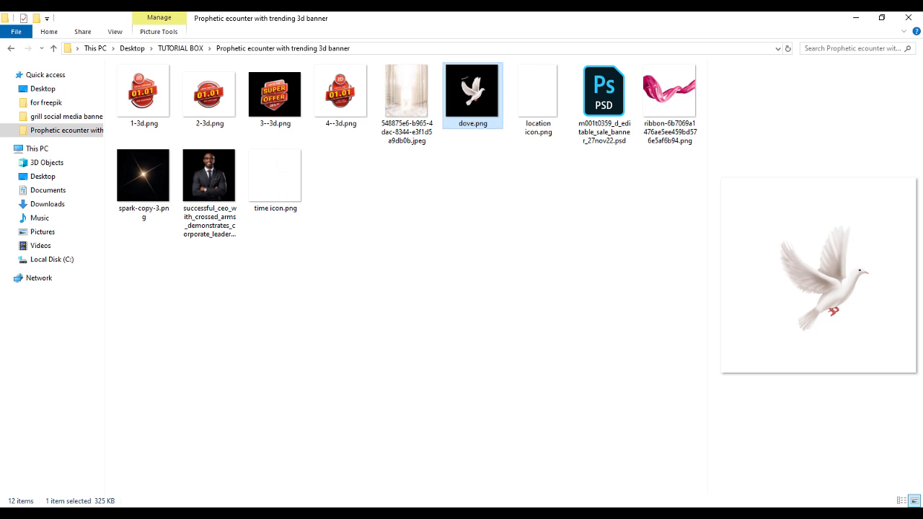
drag(667, 101, 491, 207)
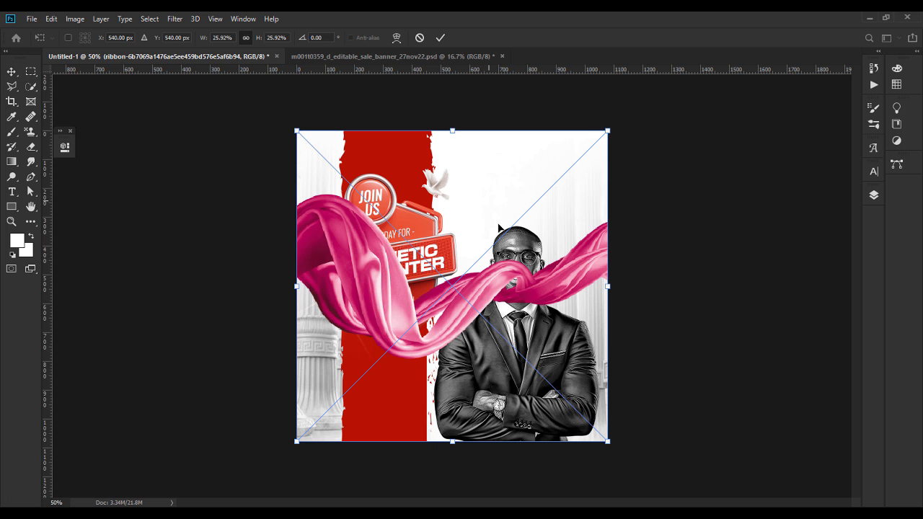
key(Return)
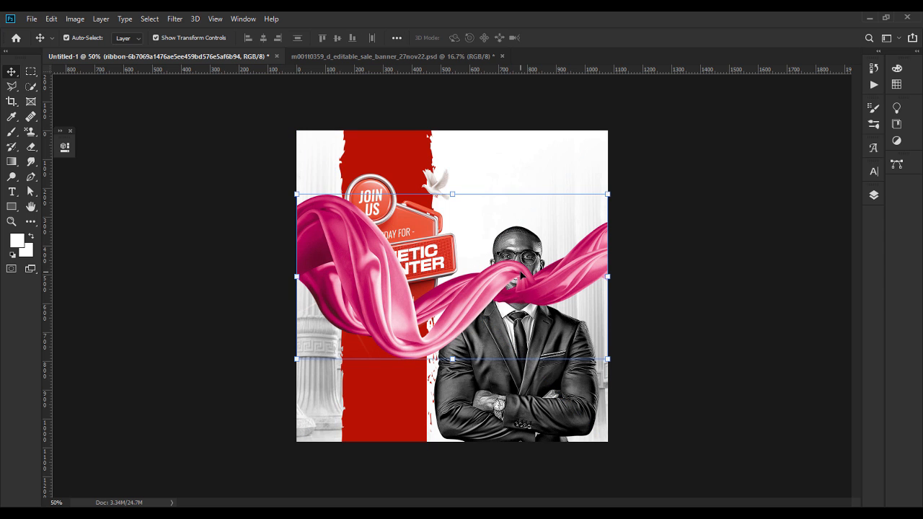
Step: Shrink the ribbon, rotate it to about 29°, and shift it left along the top edge
right_click(478, 302)
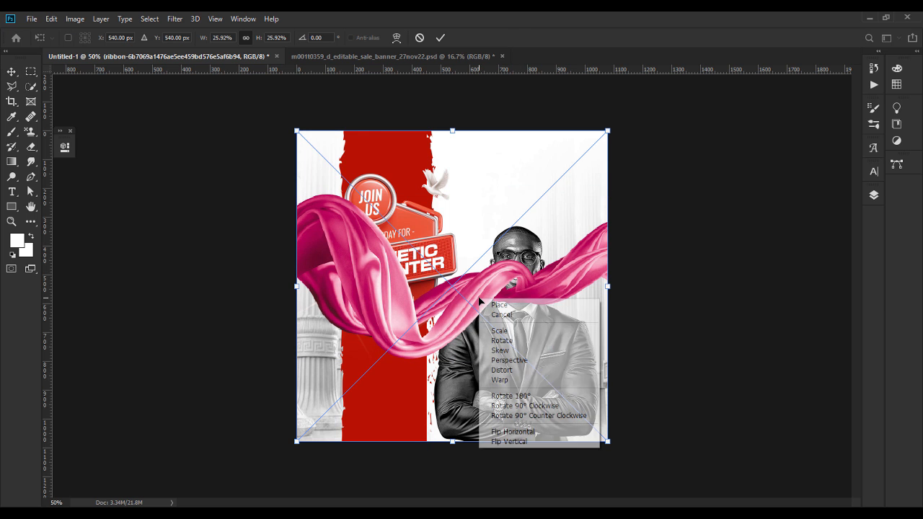
click(506, 433)
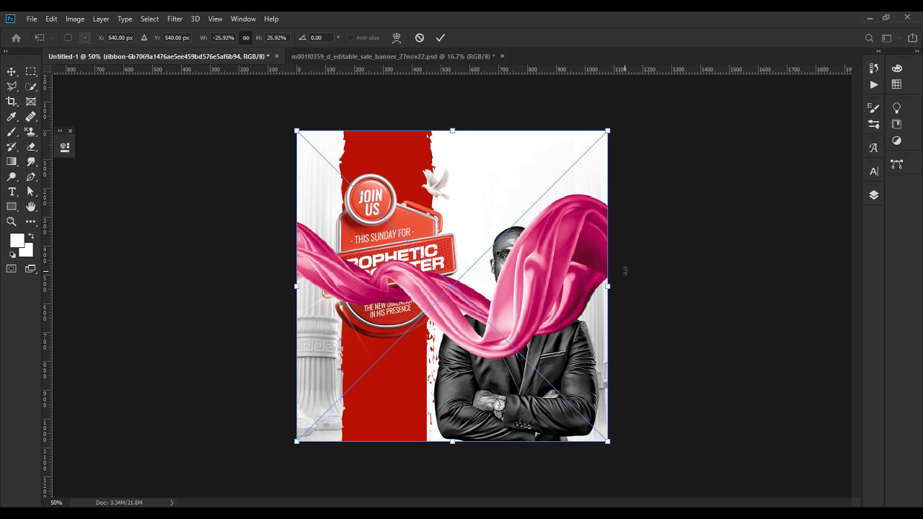
drag(625, 286, 614, 150)
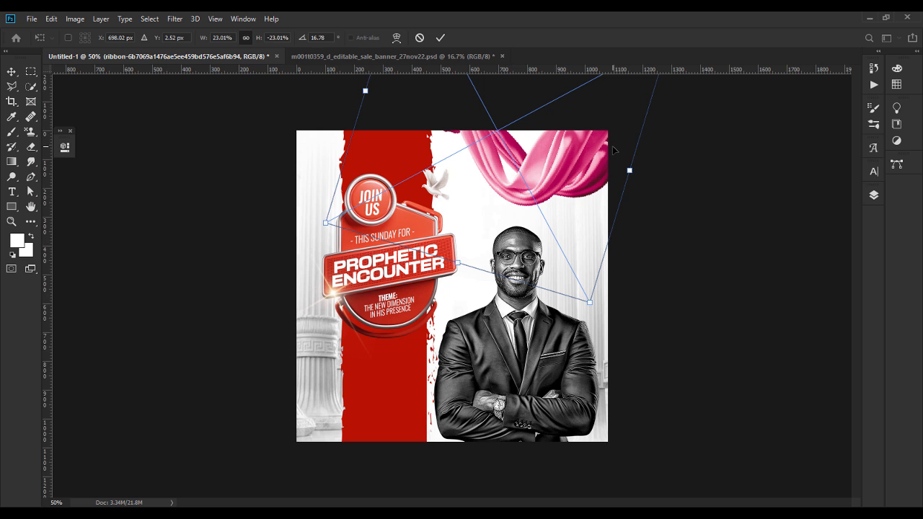
right_click(581, 170)
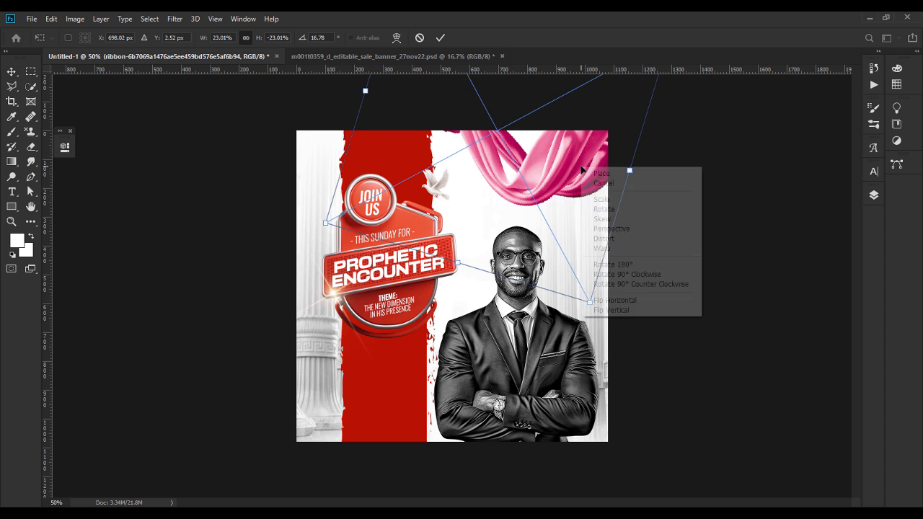
click(628, 303)
drag(643, 86, 580, 193)
drag(639, 199, 661, 168)
drag(604, 165, 587, 170)
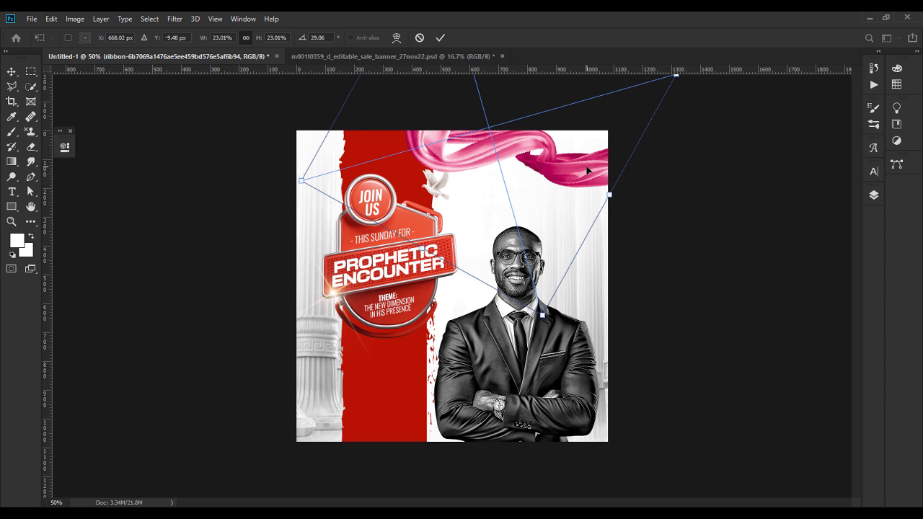
key(Return)
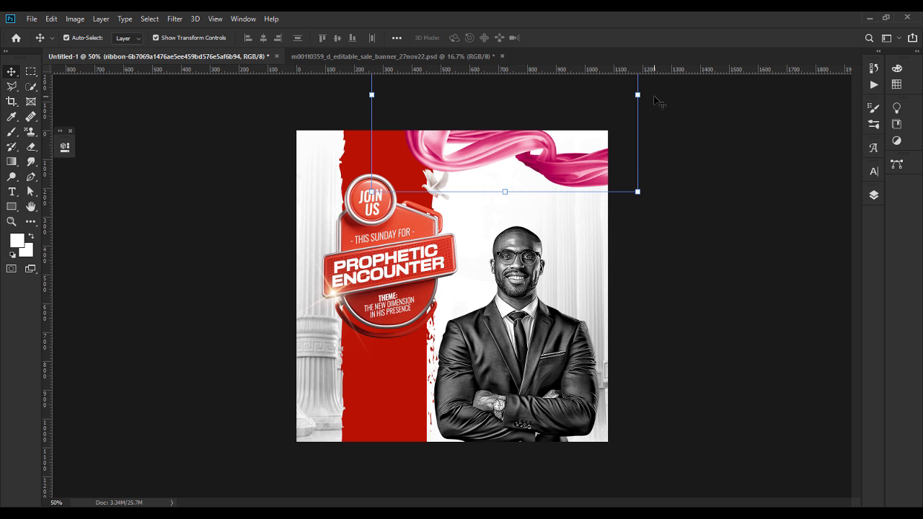
Step: Tilt the ribbon further to about 35° and raise it against the poster's top edge
drag(649, 94, 674, 113)
drag(641, 168, 659, 177)
drag(591, 177, 589, 166)
key(Return)
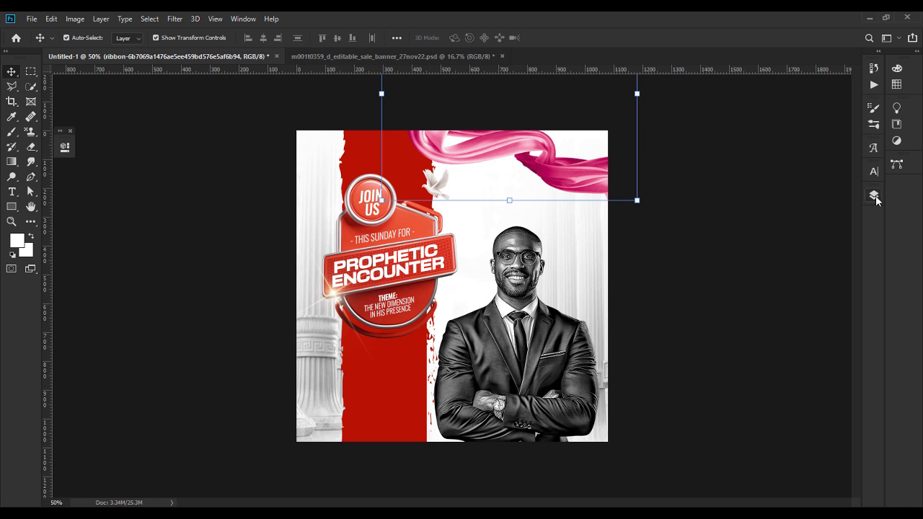
Step: Add a Hue/Saturation adjustment at -100 saturation clipped to the ribbon layer
click(874, 195)
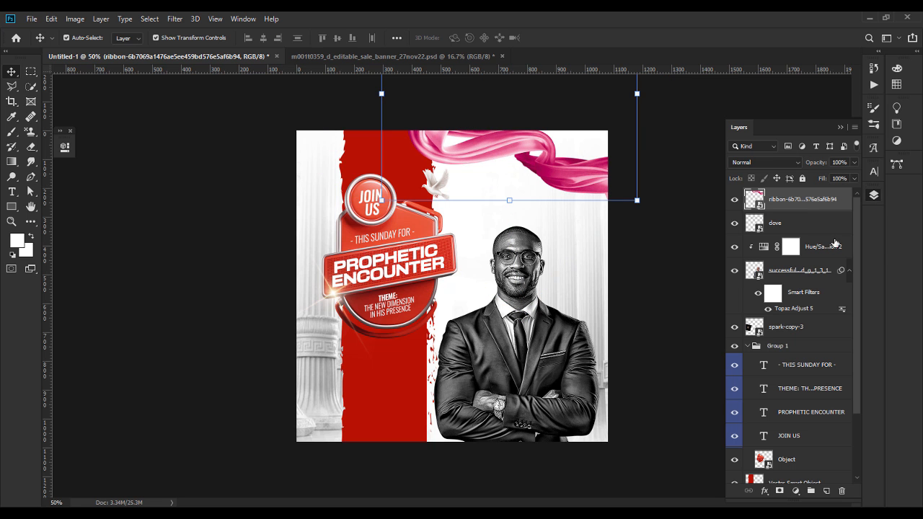
click(795, 491)
click(821, 390)
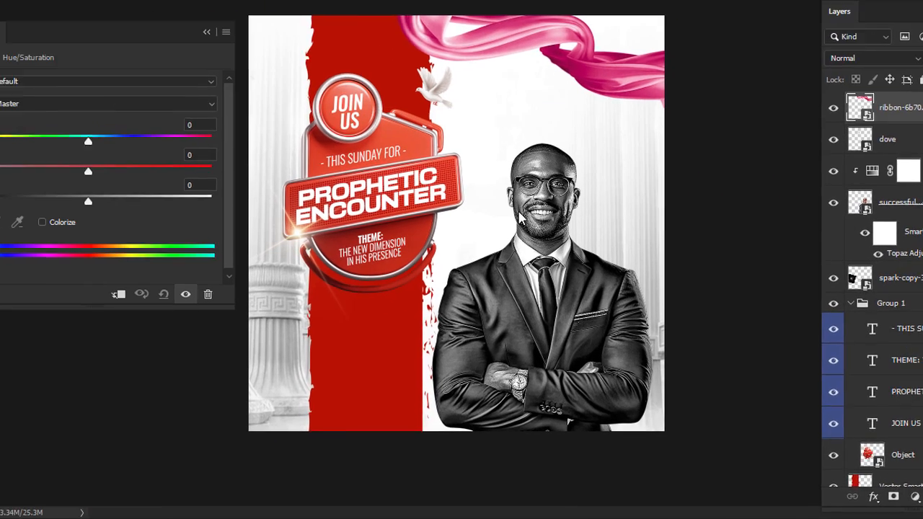
drag(88, 170, 0, 171)
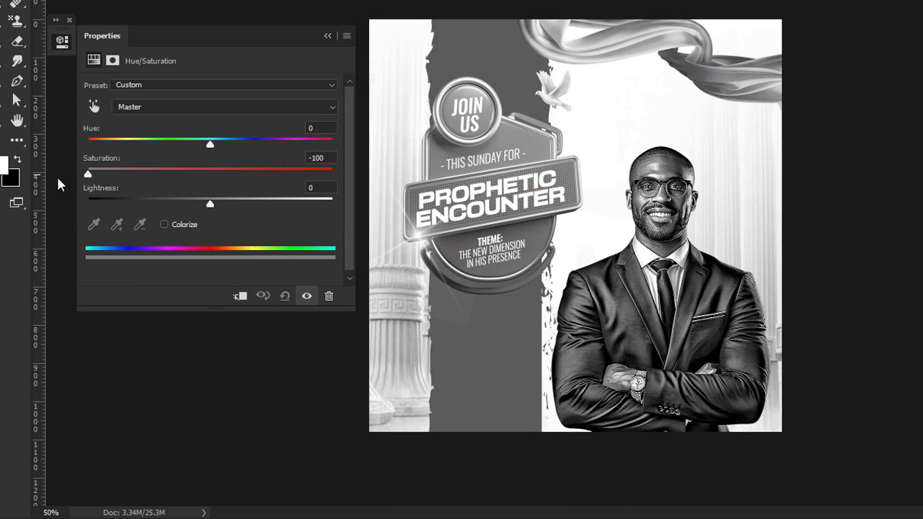
click(240, 295)
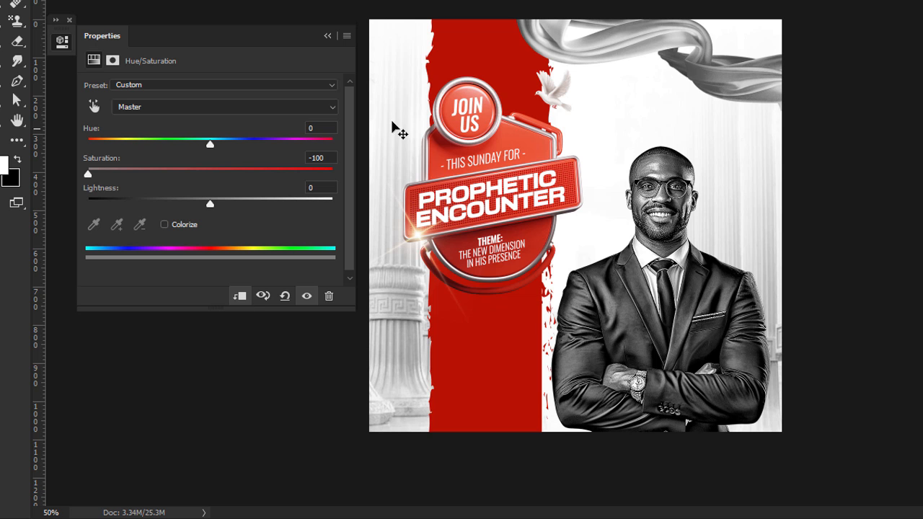
click(327, 36)
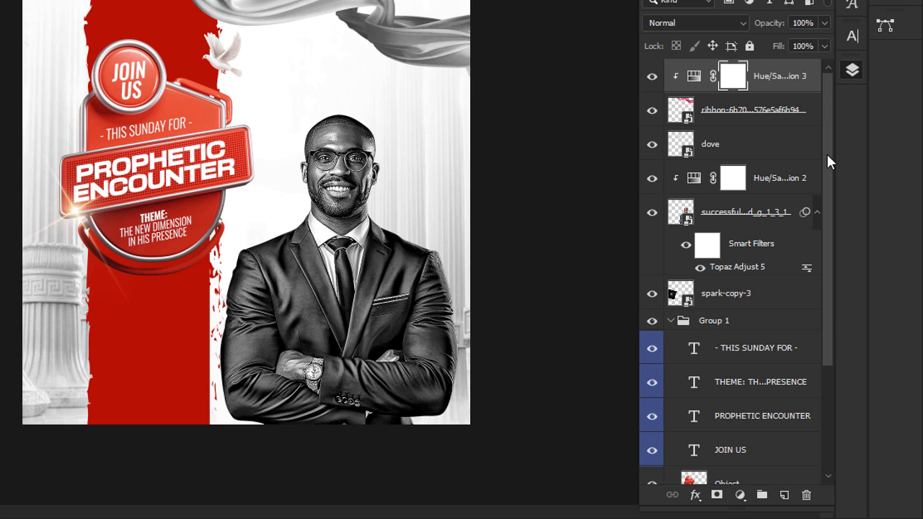
Step: Add a Levels adjustment clipped to the ribbon with output black raised to 60
click(740, 495)
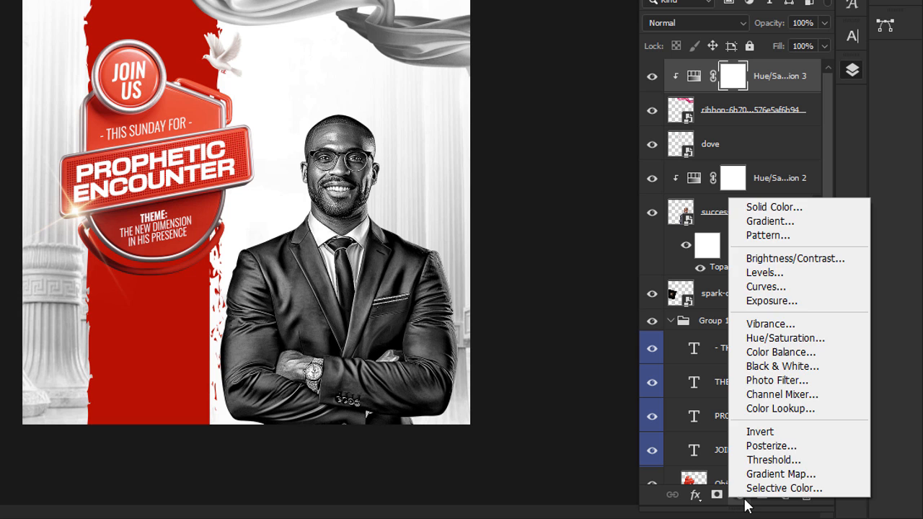
click(764, 272)
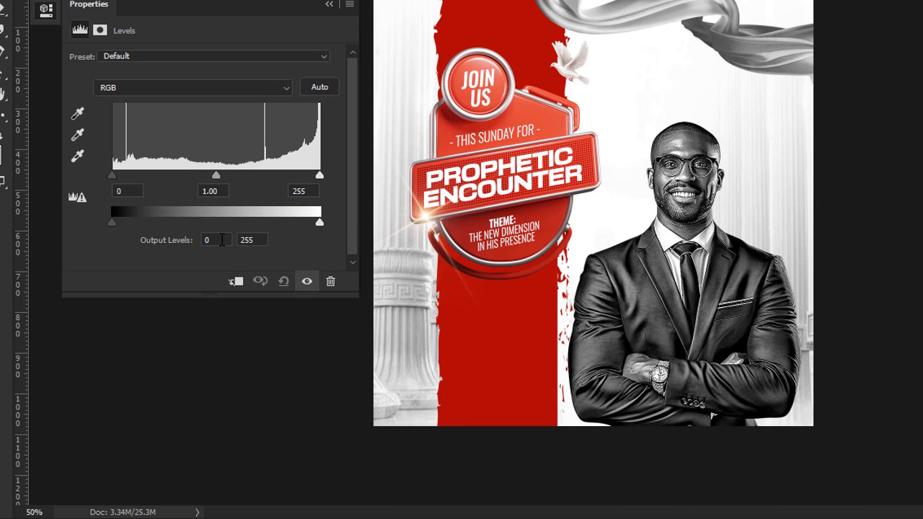
drag(114, 222, 162, 231)
click(236, 281)
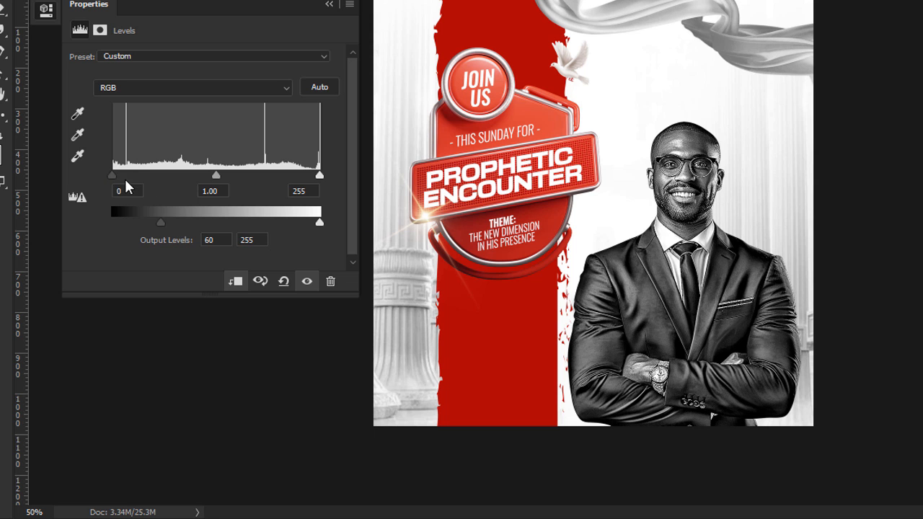
Step: Set the Levels midtone gamma to 0.8 and the highlight input to 185
drag(112, 180, 115, 181)
mouse_move(216, 178)
mouse_down()
mouse_move(181, 179)
mouse_move(239, 179)
mouse_move(231, 179)
mouse_up()
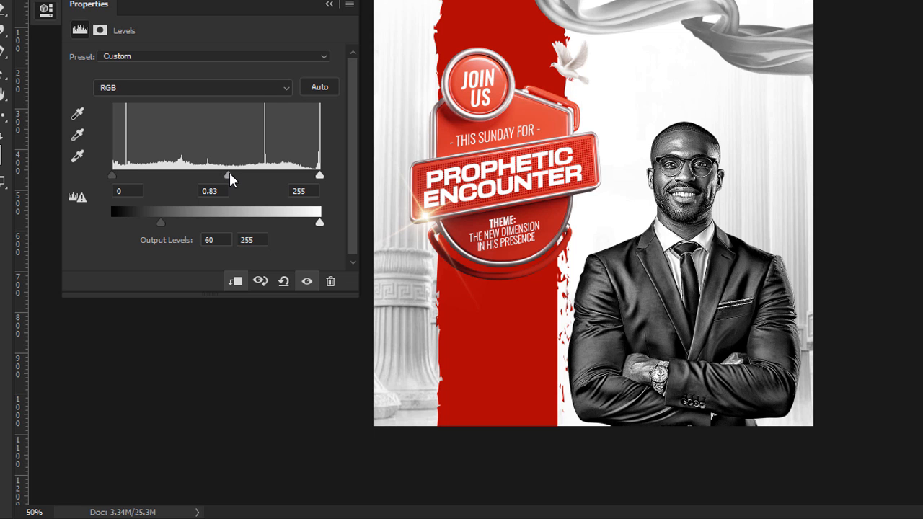
click(215, 192)
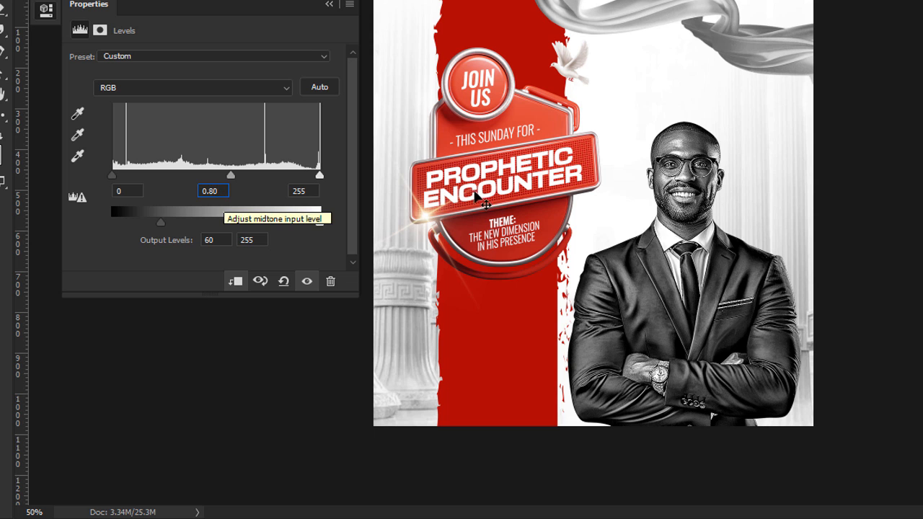
click(308, 190)
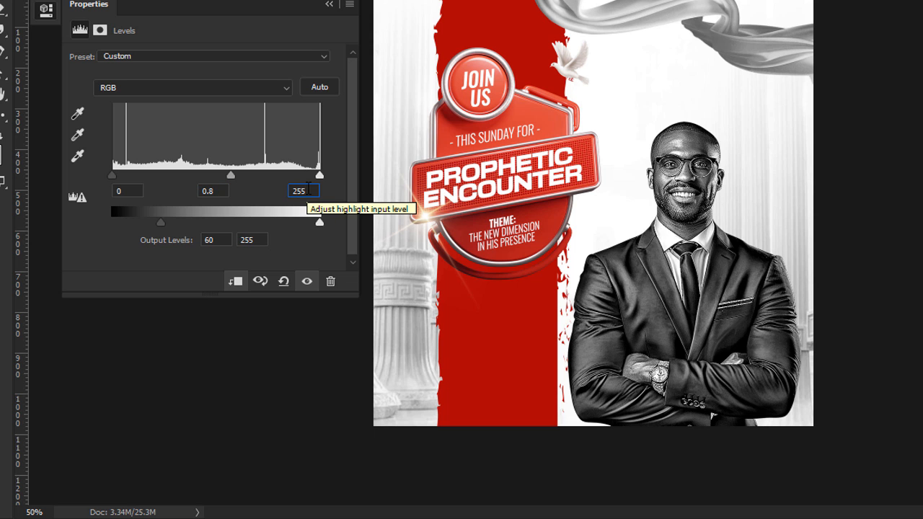
drag(320, 177, 302, 177)
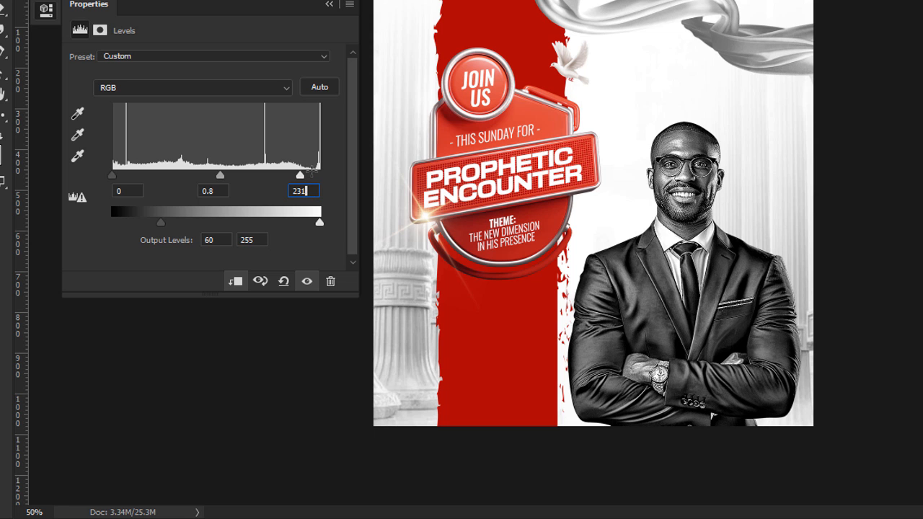
key(BackSpace)
key(BackSpace)
text(185)
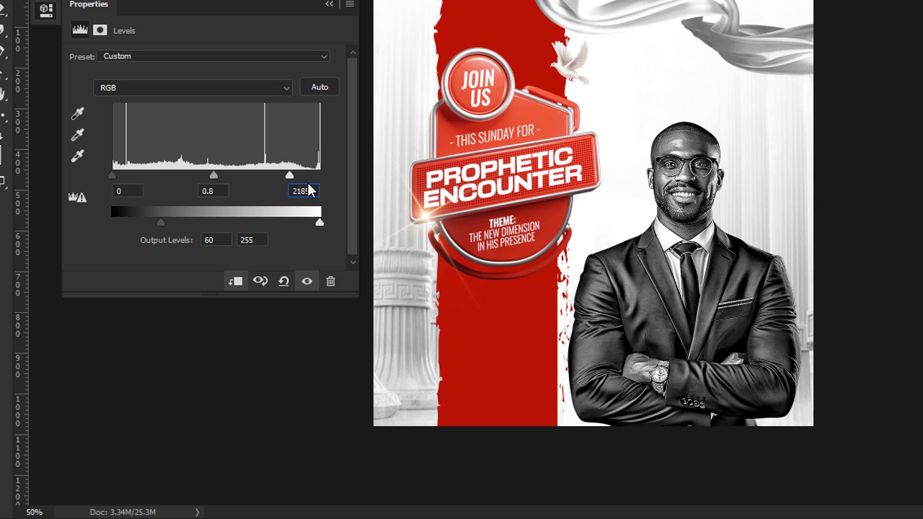
key(BackSpace)
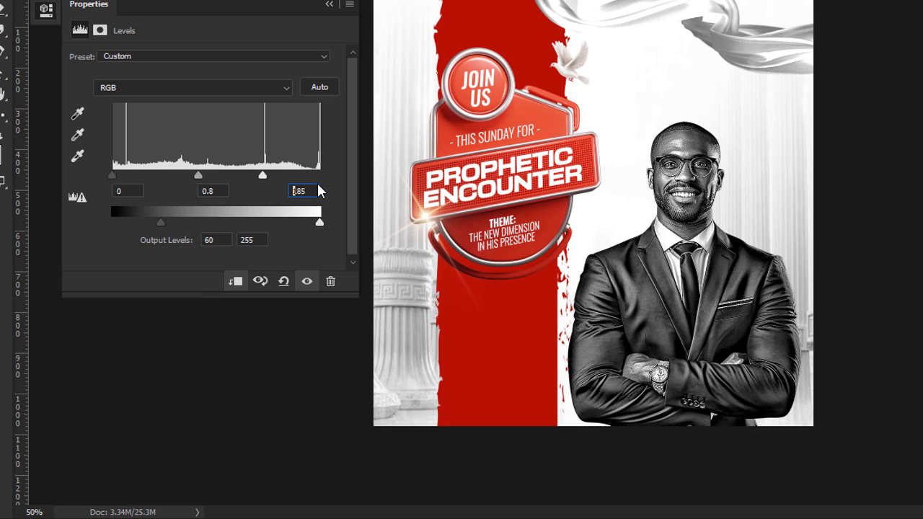
click(330, 5)
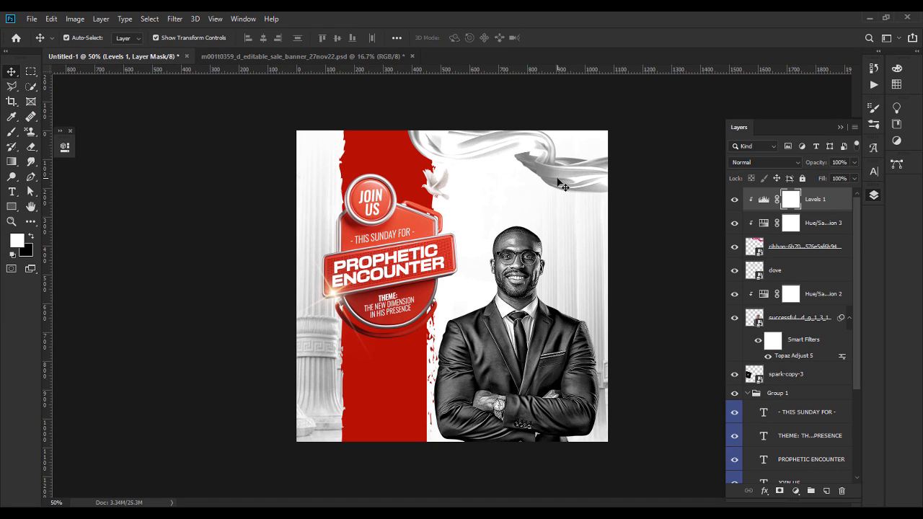
Step: Toggle the Levels 1 layer off and on to compare the ribbon's brightness
click(736, 200)
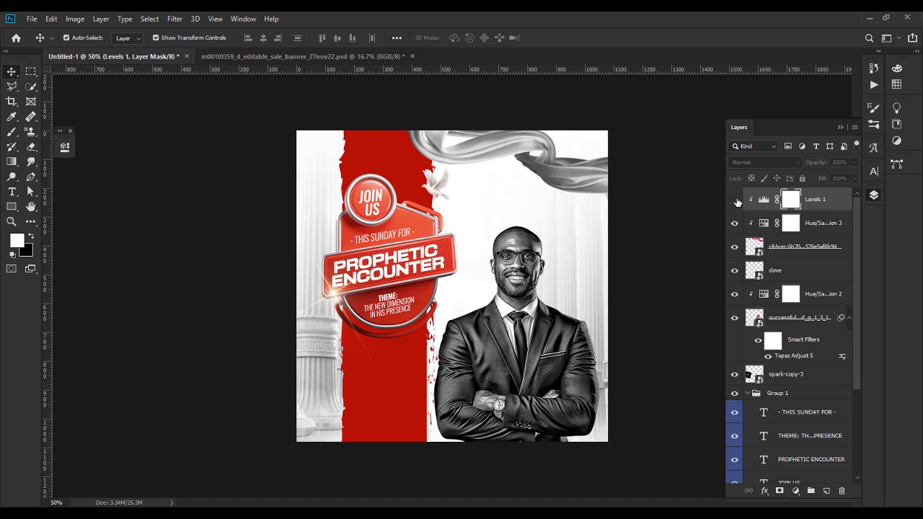
click(735, 200)
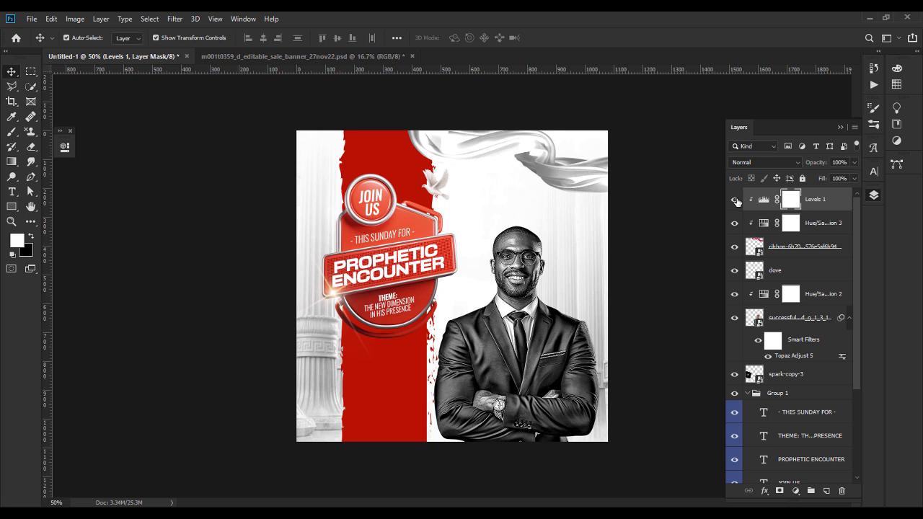
click(686, 205)
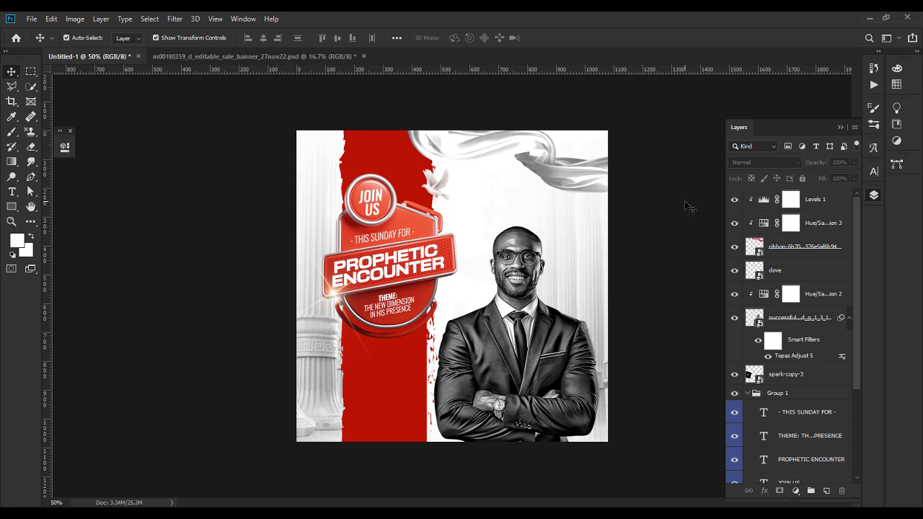
Step: Draw a top-to-bottom gradient in the pillars photo's layer mask to fade the upper columns
drag(859, 346, 855, 415)
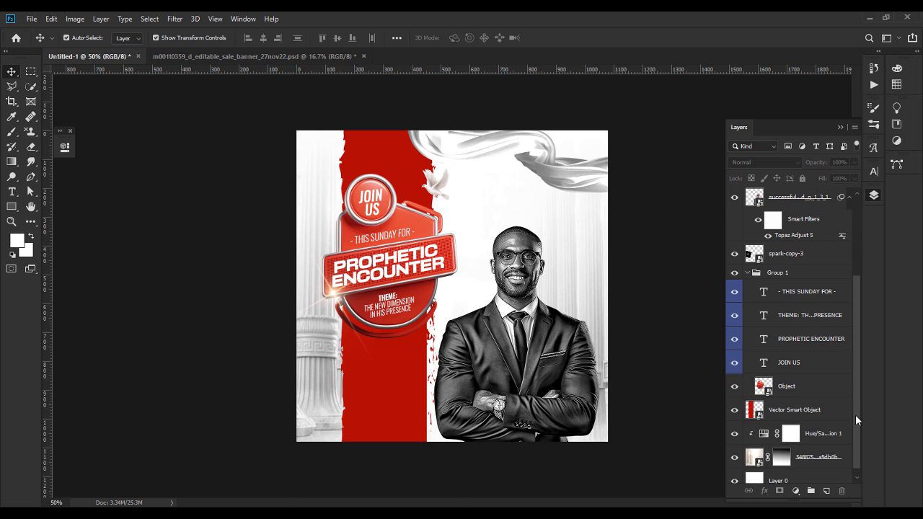
click(781, 456)
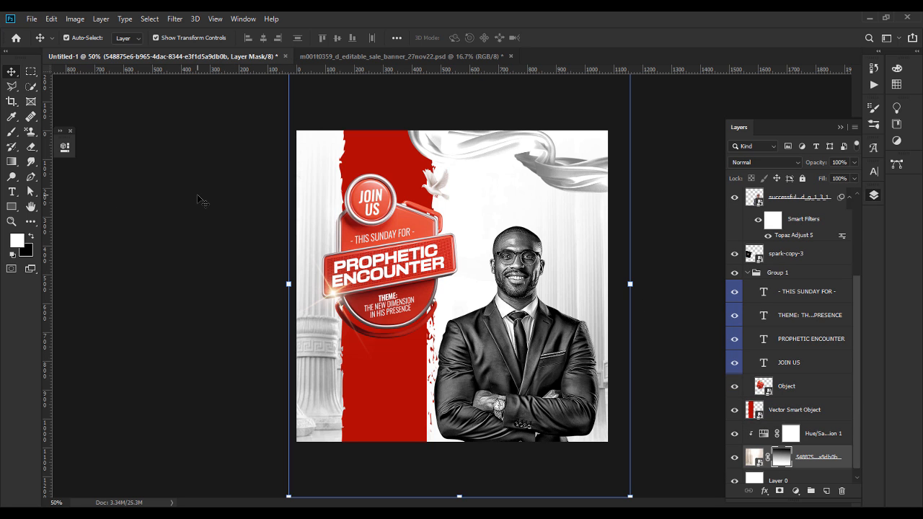
click(12, 163)
drag(469, 112, 469, 267)
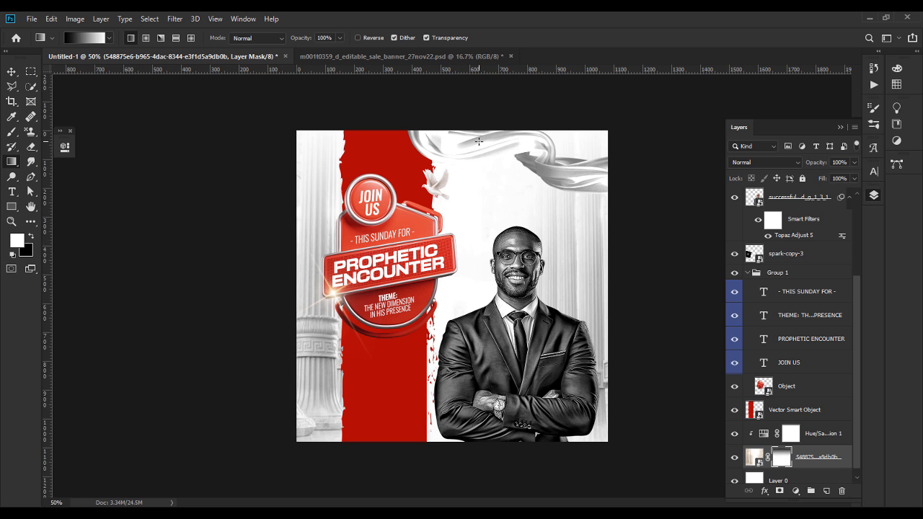
click(12, 72)
click(130, 212)
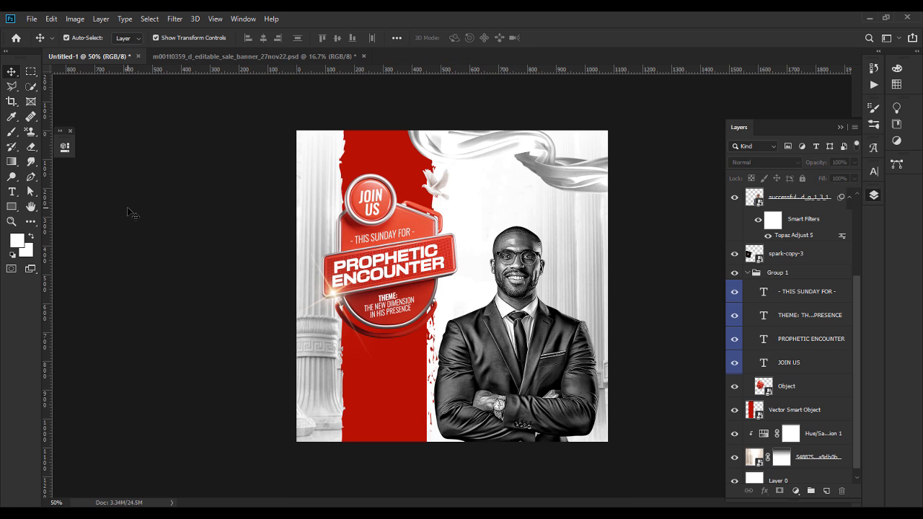
Step: Scale the suited man's portrait down slightly to about 9.64%, then return to File Explorer
ctrl+click(509, 273)
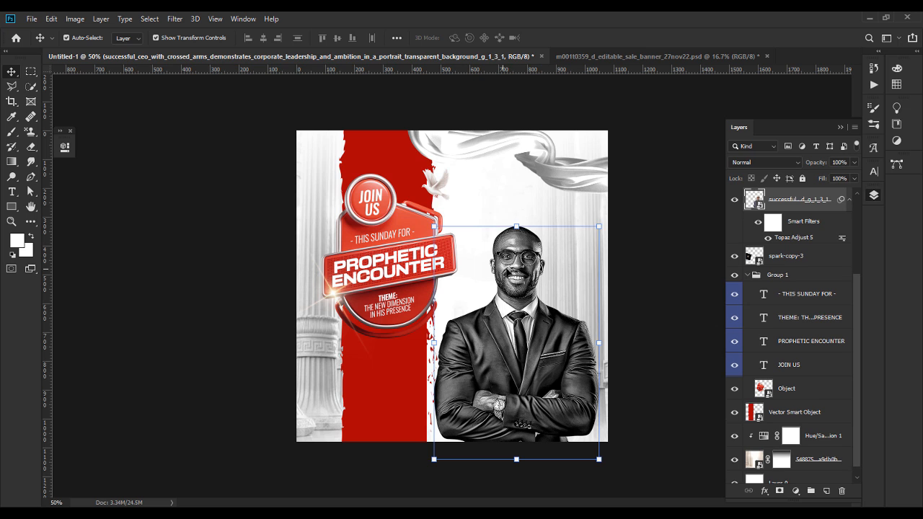
key(ctrl+t)
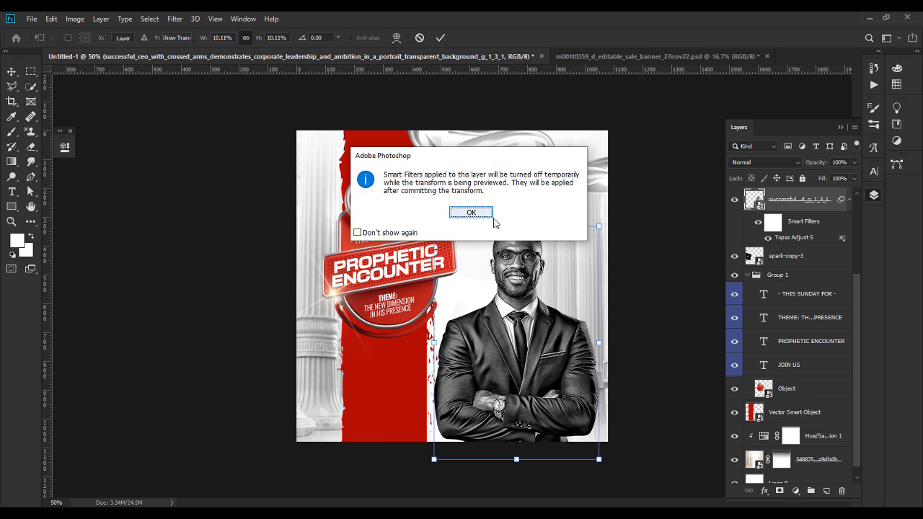
click(473, 212)
drag(511, 211, 512, 224)
key(Return)
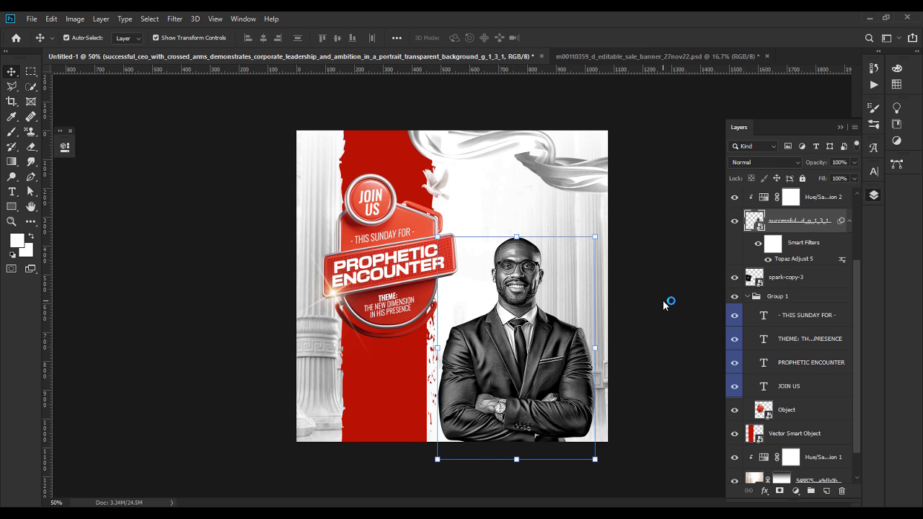
click(663, 302)
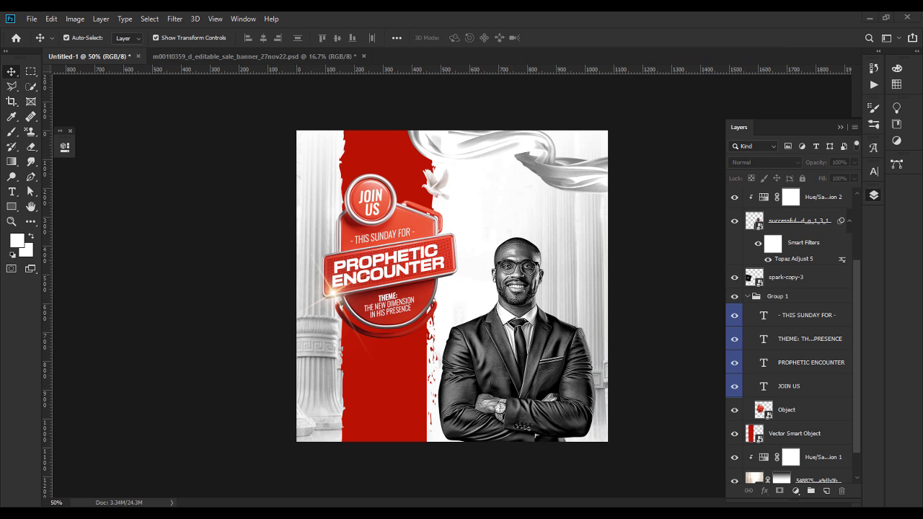
key(alt+Tab)
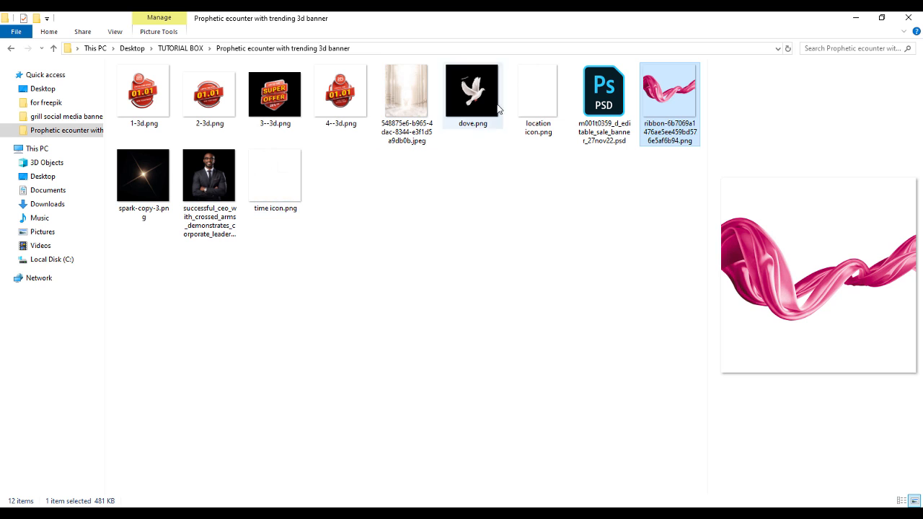
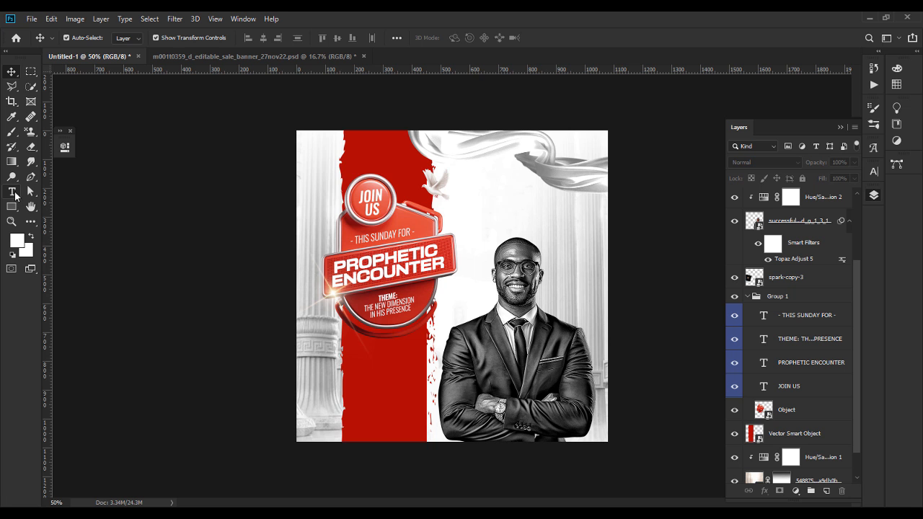
Step: Type the speaker's name above his head in #333232 Fractul Bold
click(12, 191)
click(497, 219)
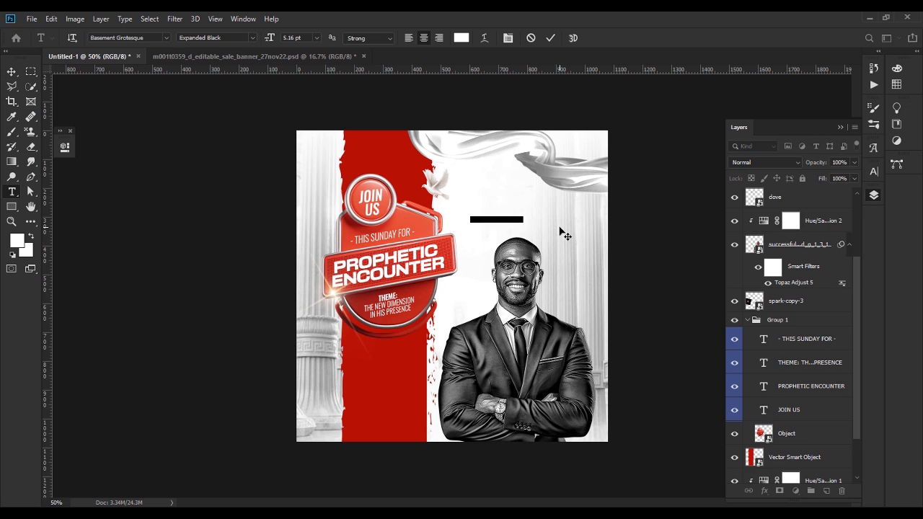
click(461, 38)
text(333232)
key(Return)
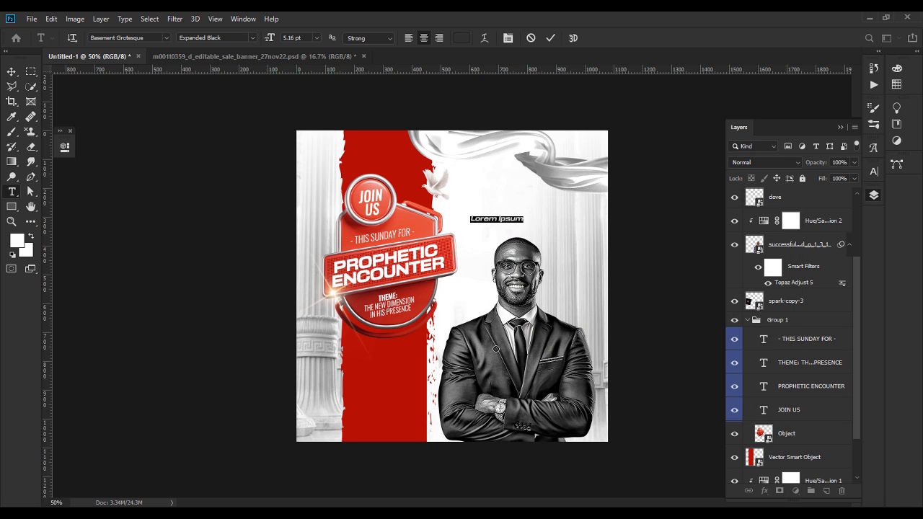
click(137, 38)
text(FRAC)
click(272, 209)
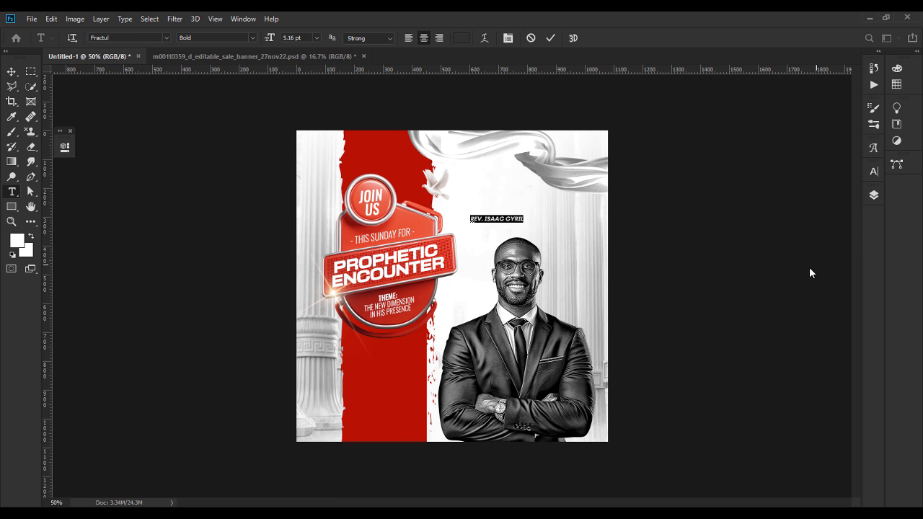
Step: Duplicate the name just above itself and retype the copy as MINISTERING in a regular weight
click(11, 71)
drag(534, 225, 534, 218)
double_click(534, 218)
text(MINISTERING)
key(ctrl+a)
click(252, 37)
key(ctrl+t)
click(11, 71)
click(209, 56)
Step: Change the label to the Colbiac script font and retype it as 'Ministering'
click(170, 58)
key(t)
click(144, 37)
text(COL)
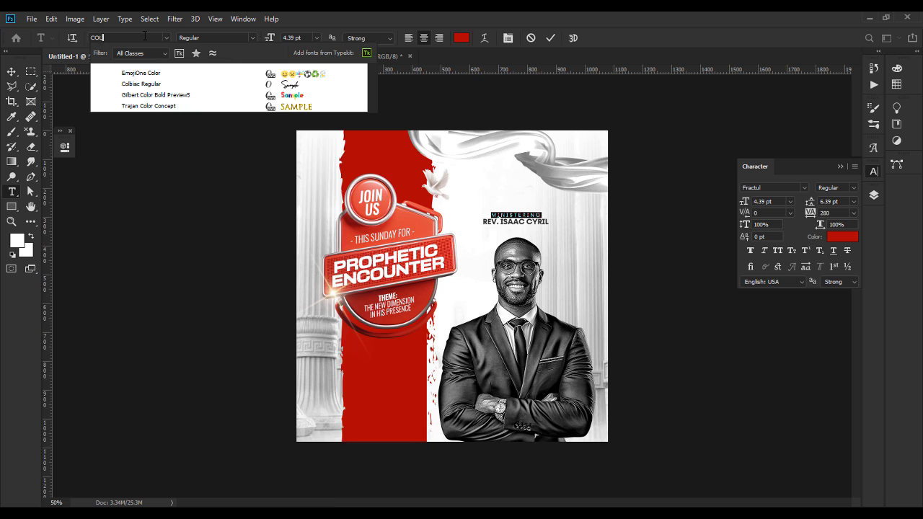
click(303, 84)
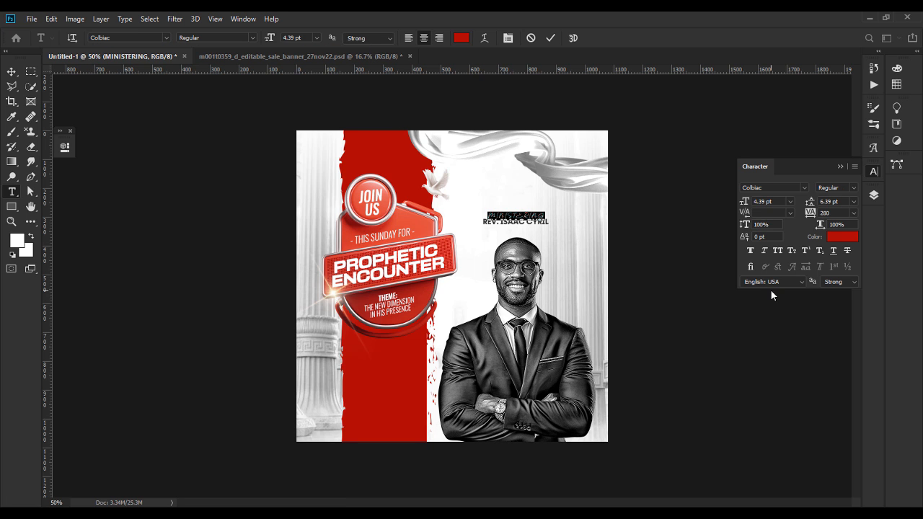
text(Mi)
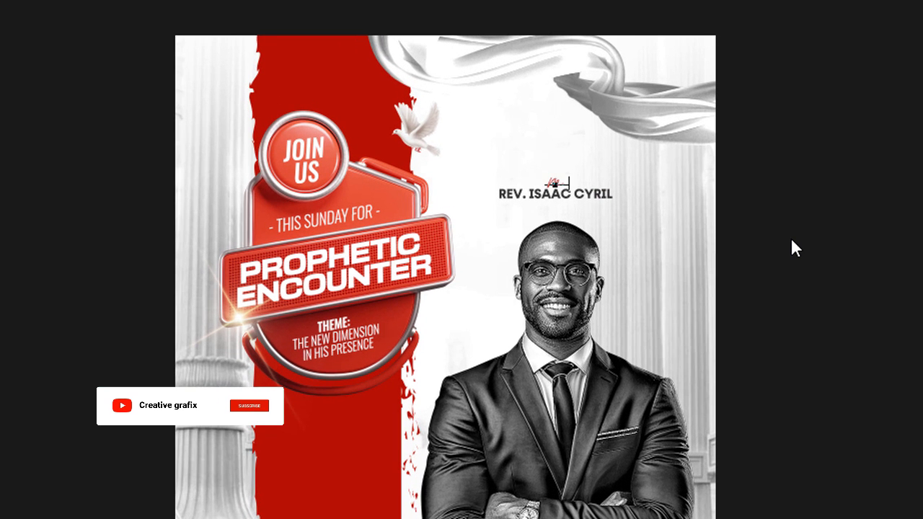
text(nistering)
Step: Tighten the label's tracking, enlarge it to about 10.81 pt, and nudge it close to the name
key(ctrl+a)
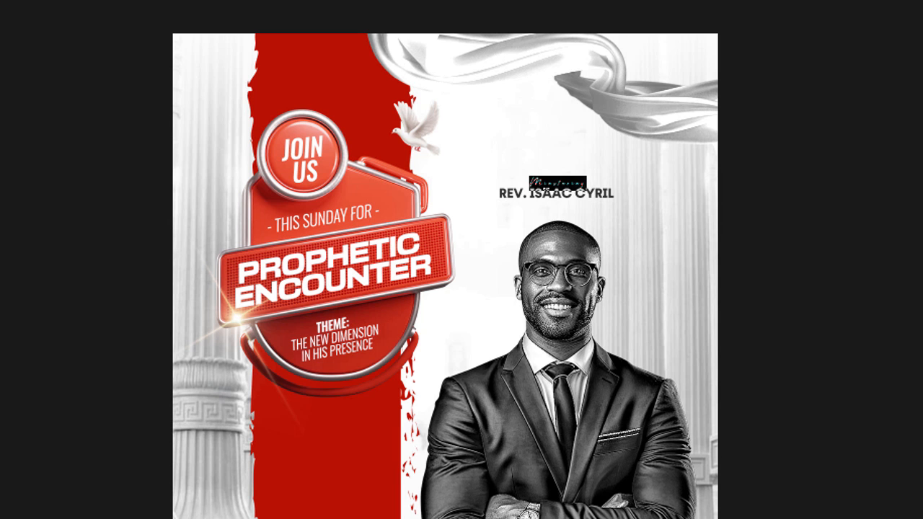
key(alt+Left)
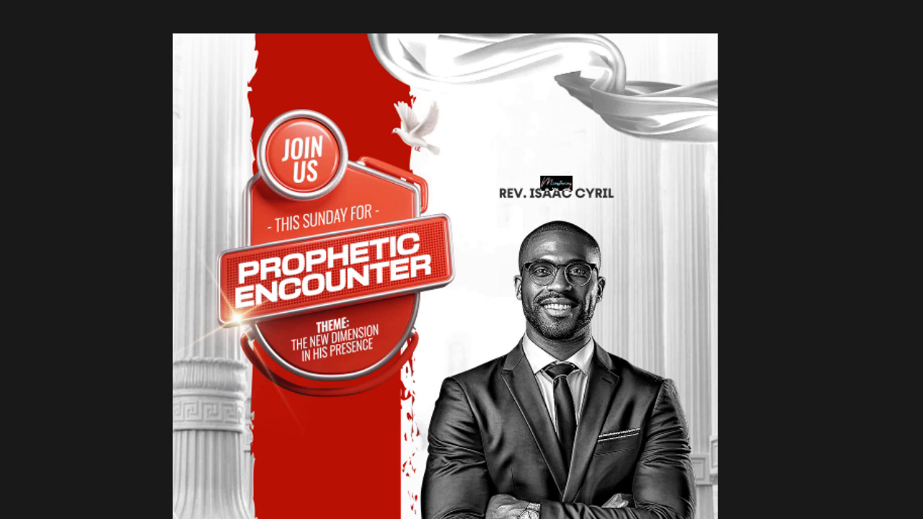
key(ctrl+shift+period)
key(ctrl+shift+period)
key(ctrl+shift+period)
key(ctrl+shift+comma)
key(ctrl+shift+comma)
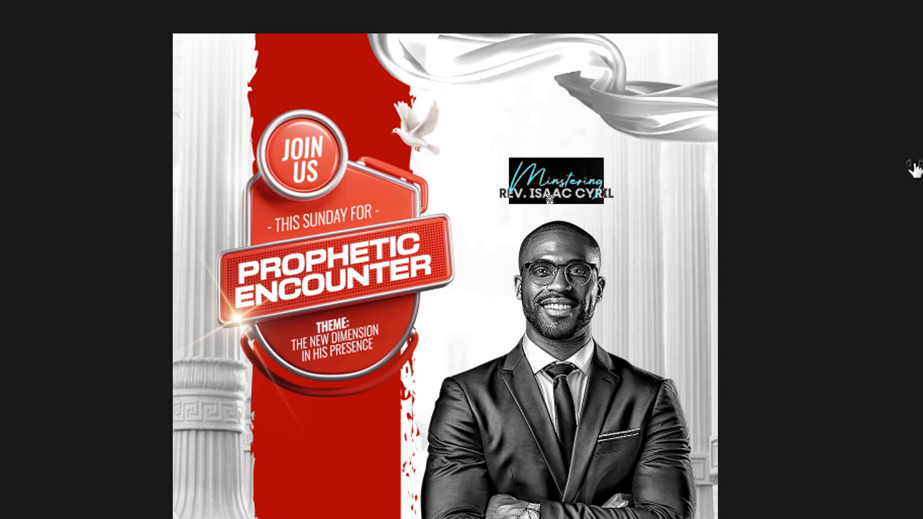
key(ctrl+Return)
drag(581, 184, 575, 179)
click(851, 303)
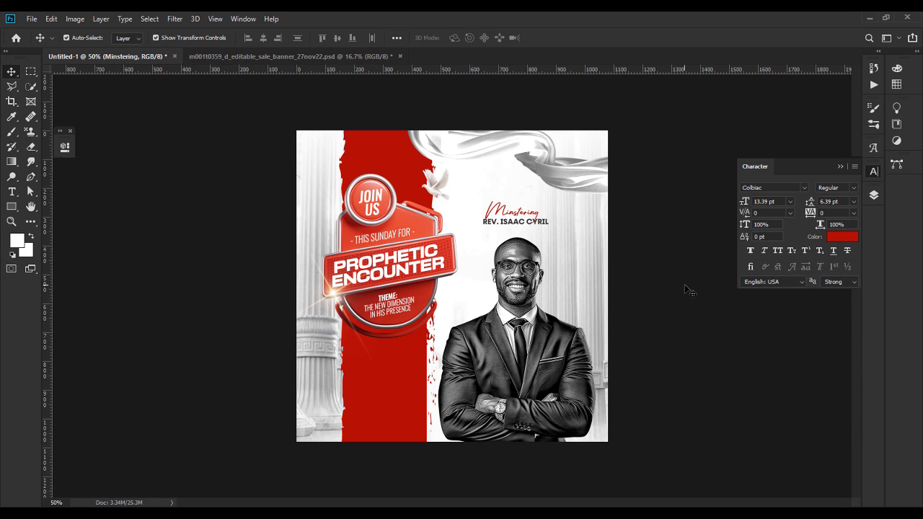
click(688, 290)
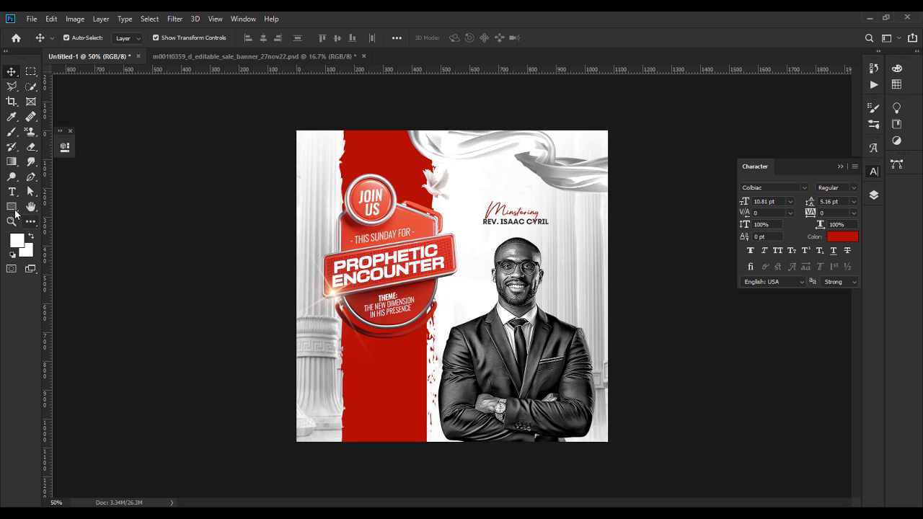
click(15, 210)
Step: Draw a white circle near the bottom of the red strip and position it
click(72, 228)
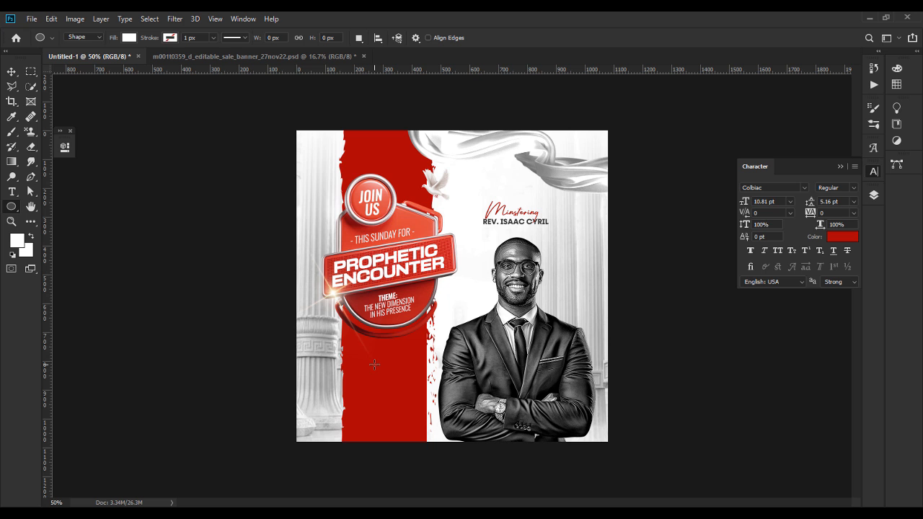
drag(371, 367, 430, 426)
key(v)
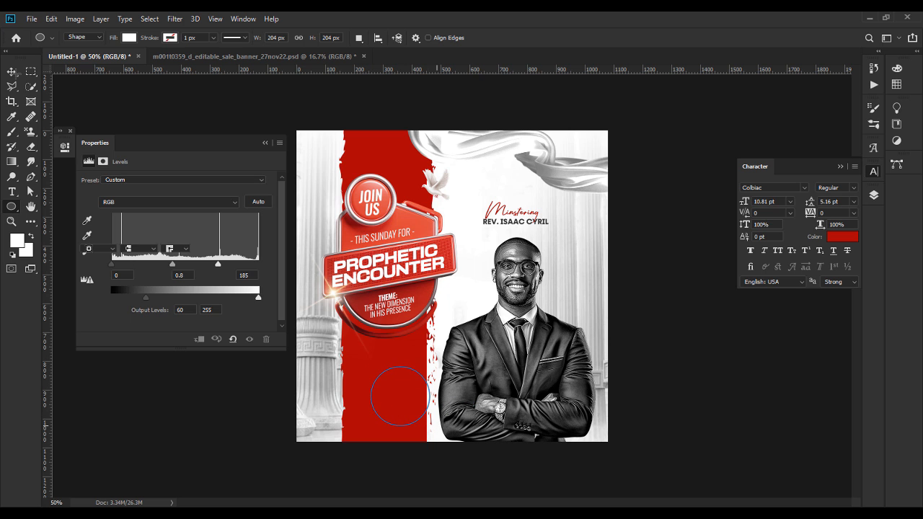
drag(397, 384, 382, 378)
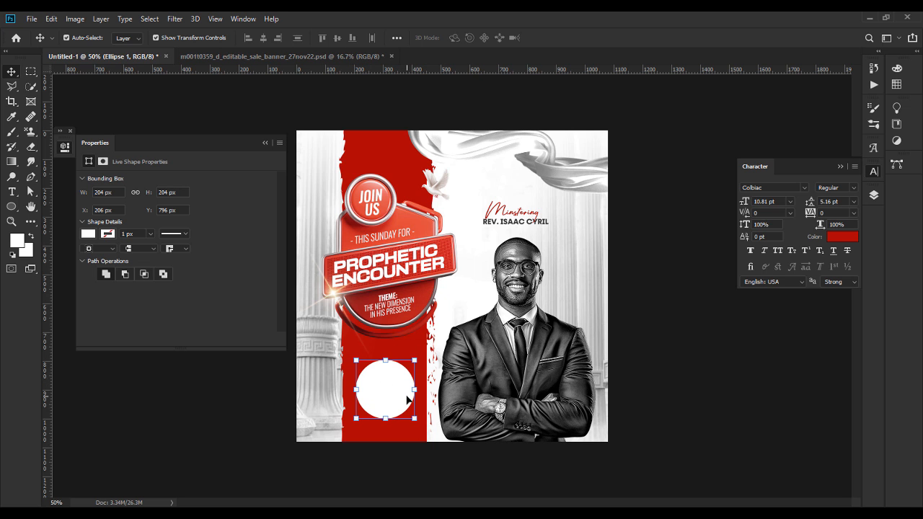
click(265, 142)
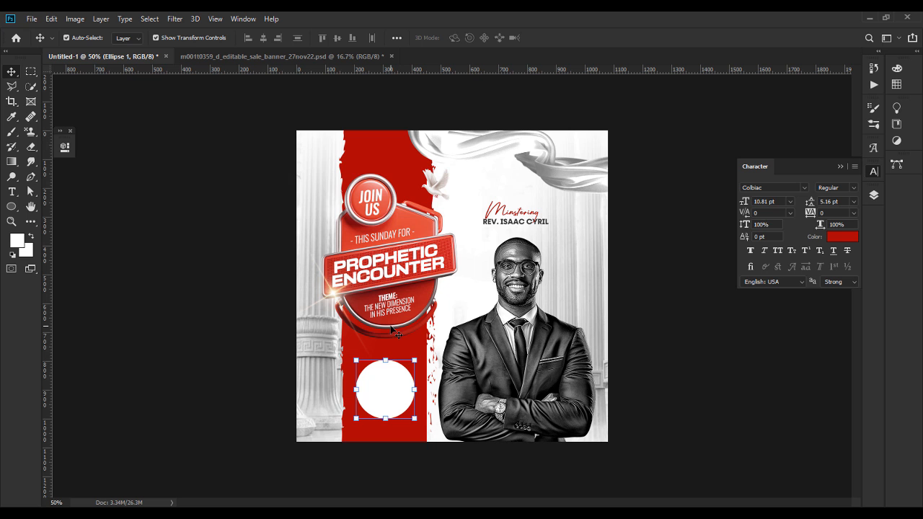
Step: Duplicate the circle, enlarge the copy to 240 px, and move it below the original in Layers
key(ctrl+j)
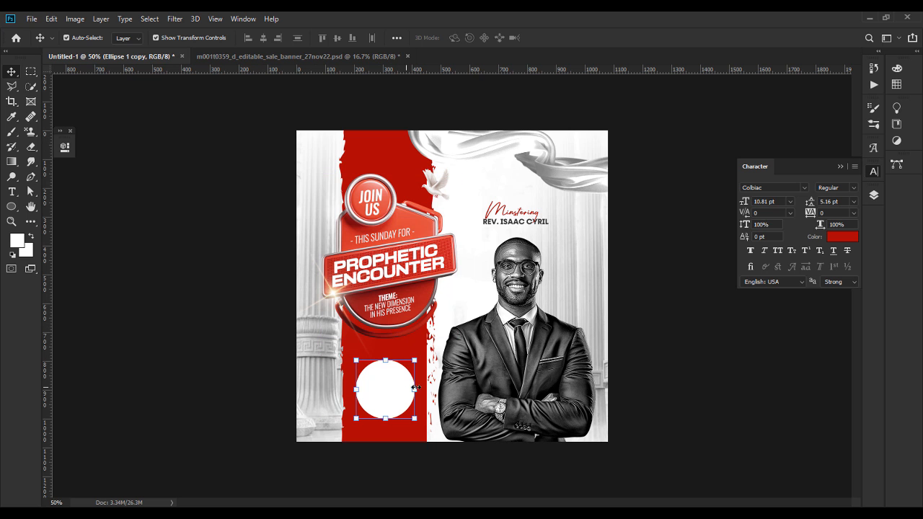
drag(416, 388, 420, 388)
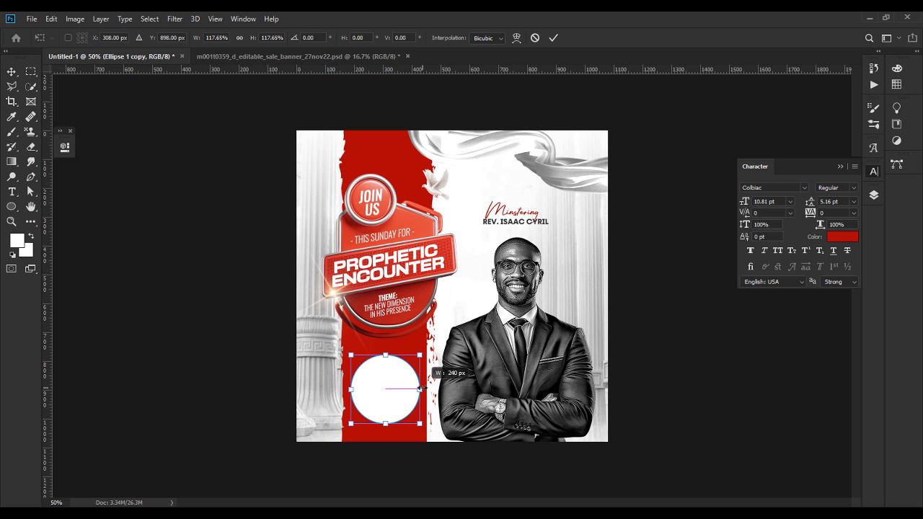
key(Return)
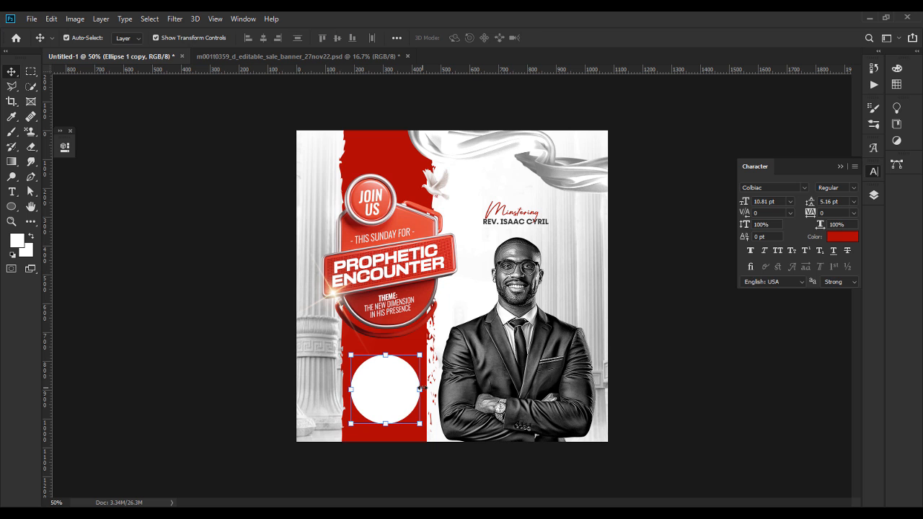
click(872, 196)
drag(815, 208, 809, 231)
Step: Set the larger copy's fill to No Color so only a thin outline ring remains
click(31, 192)
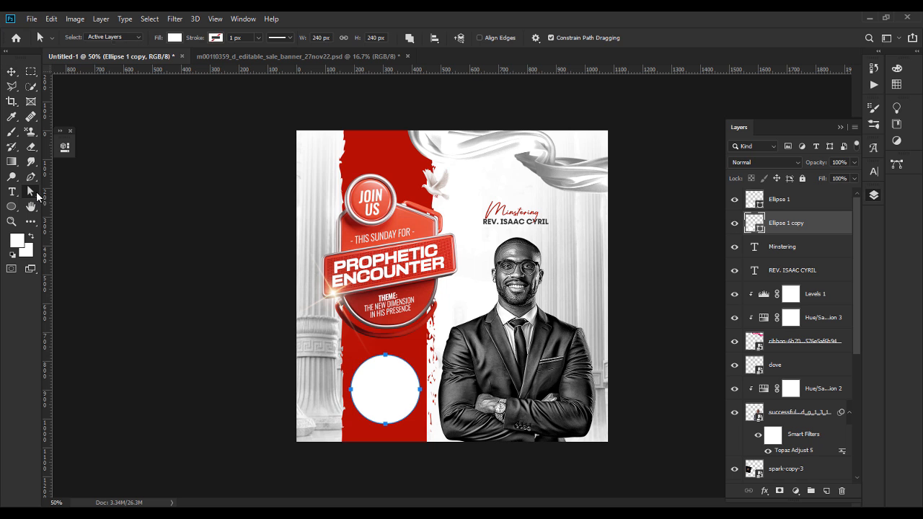
click(175, 38)
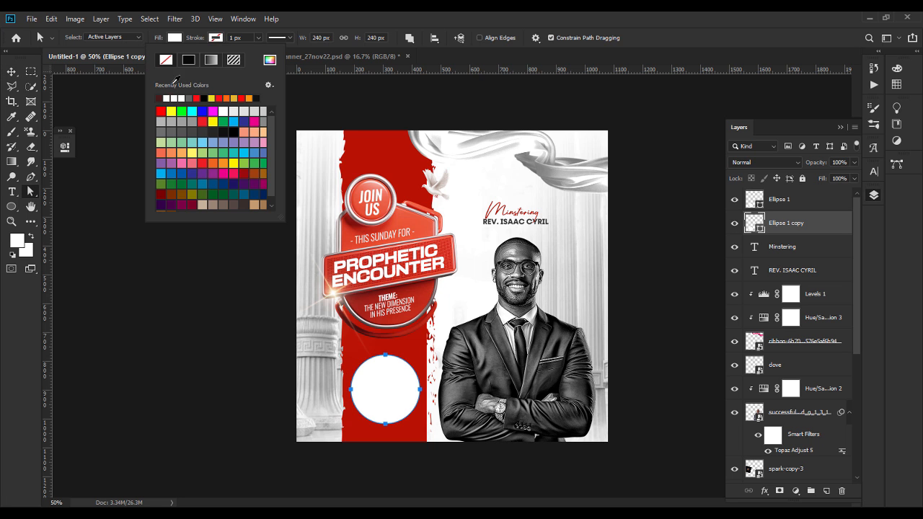
click(125, 60)
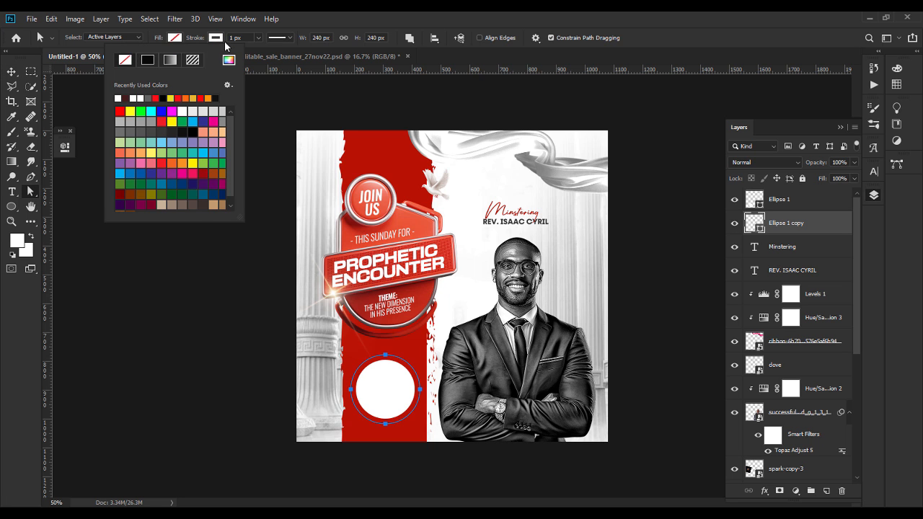
click(239, 39)
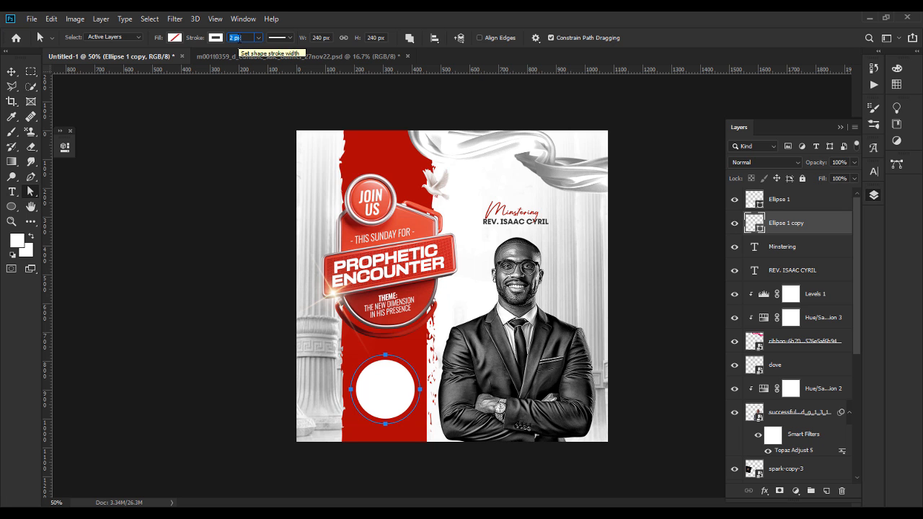
click(15, 74)
click(137, 314)
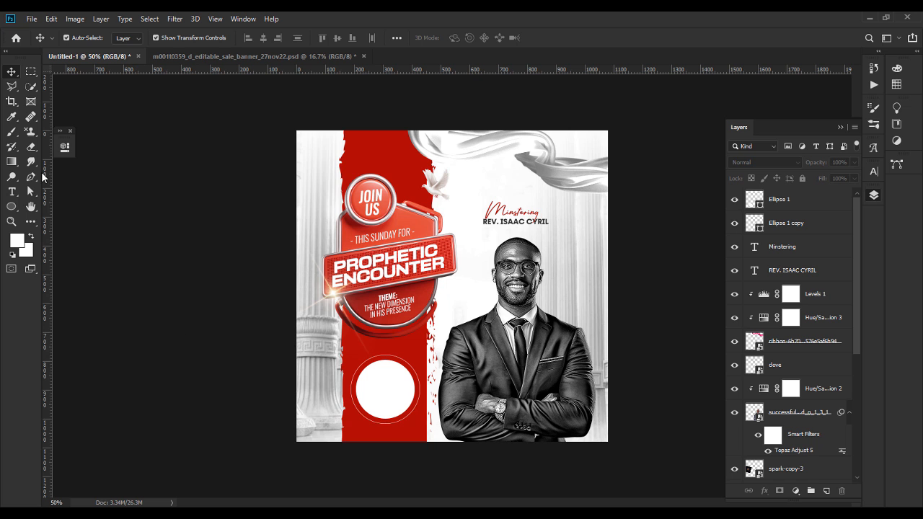
Step: Type the venue address inside the white circle in 6 pt Fractul SemiBold
click(12, 192)
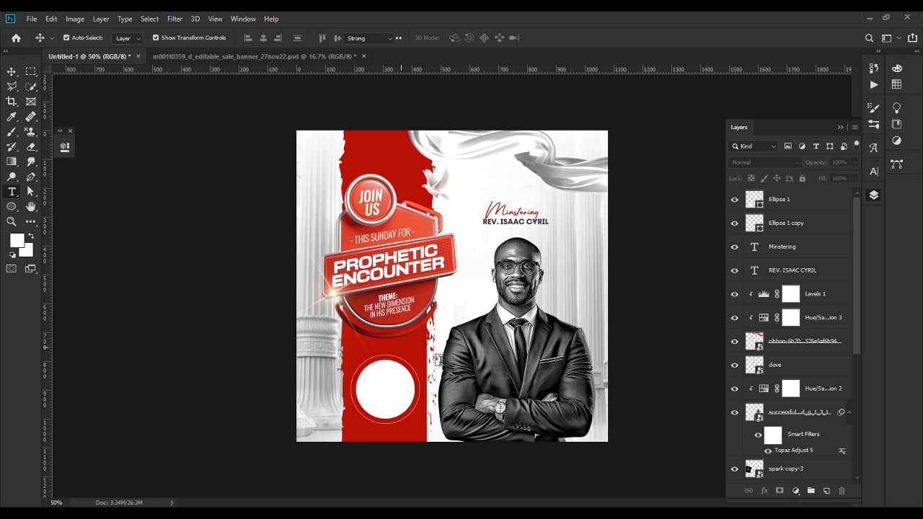
click(375, 383)
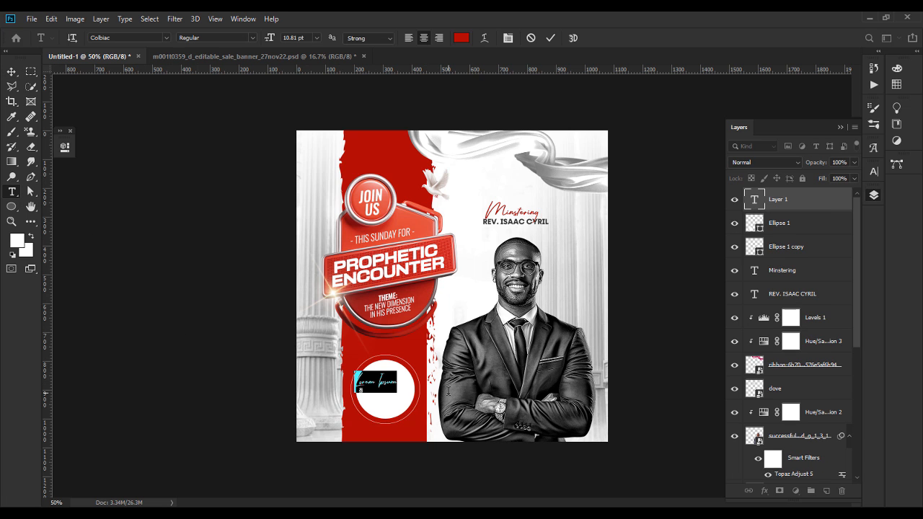
click(133, 37)
text(frac)
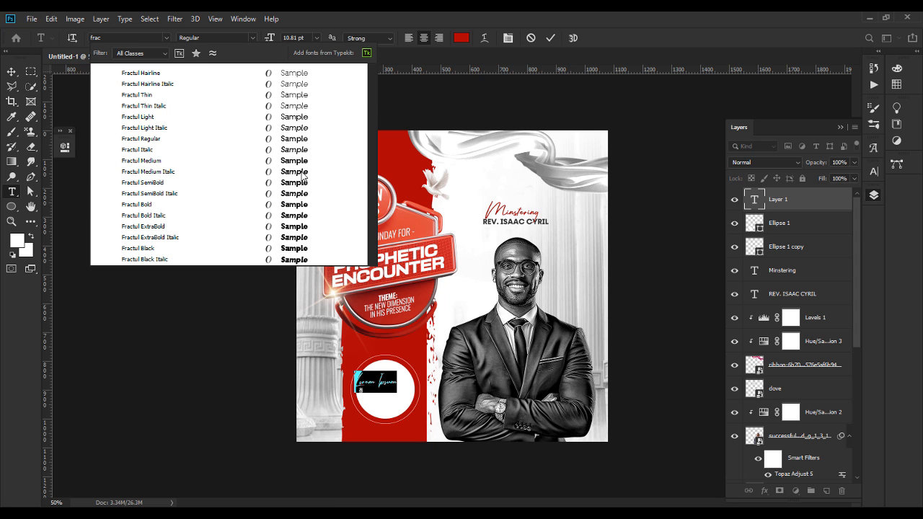
click(328, 183)
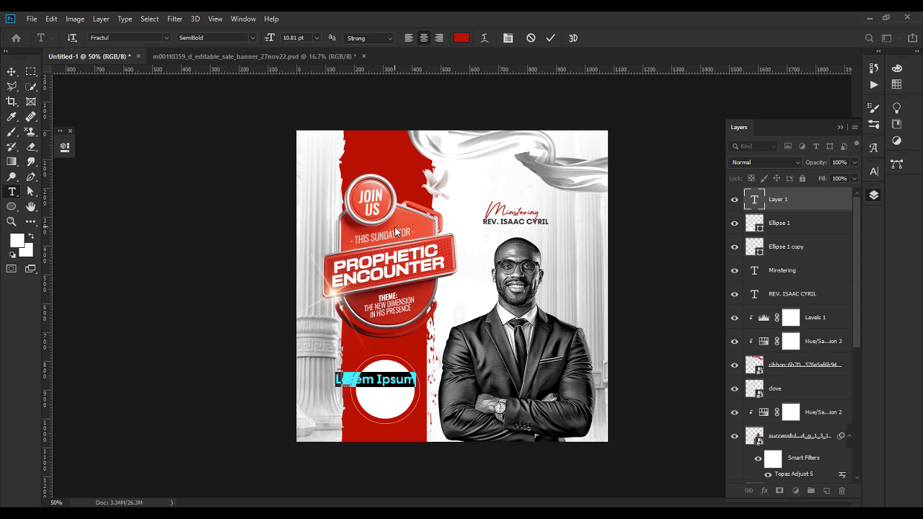
click(316, 38)
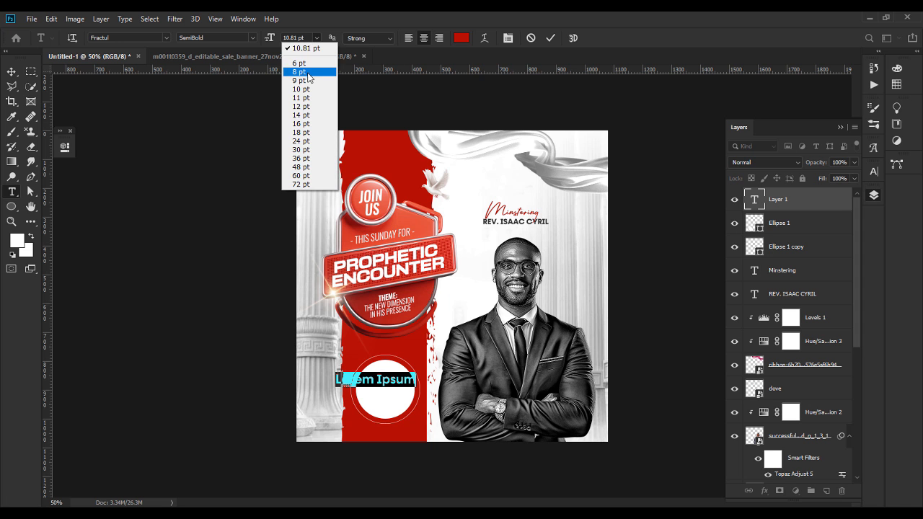
click(310, 68)
key(ctrl+plus)
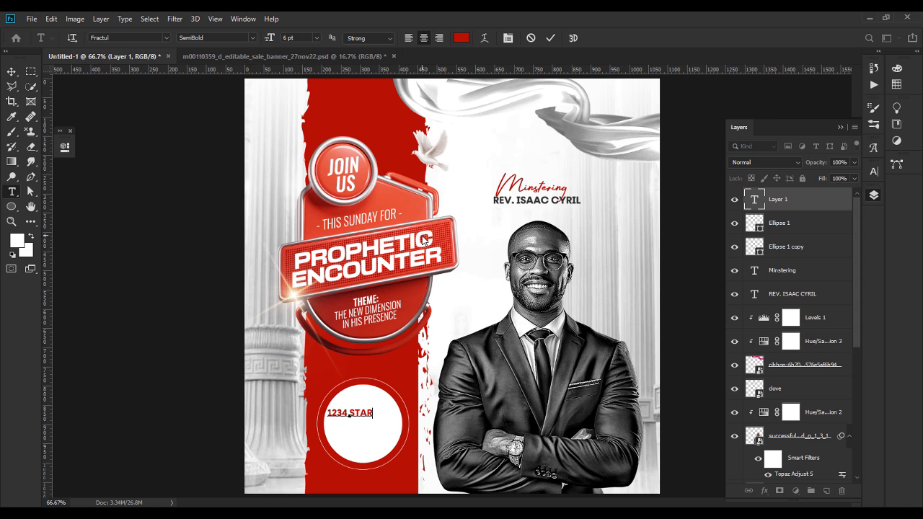
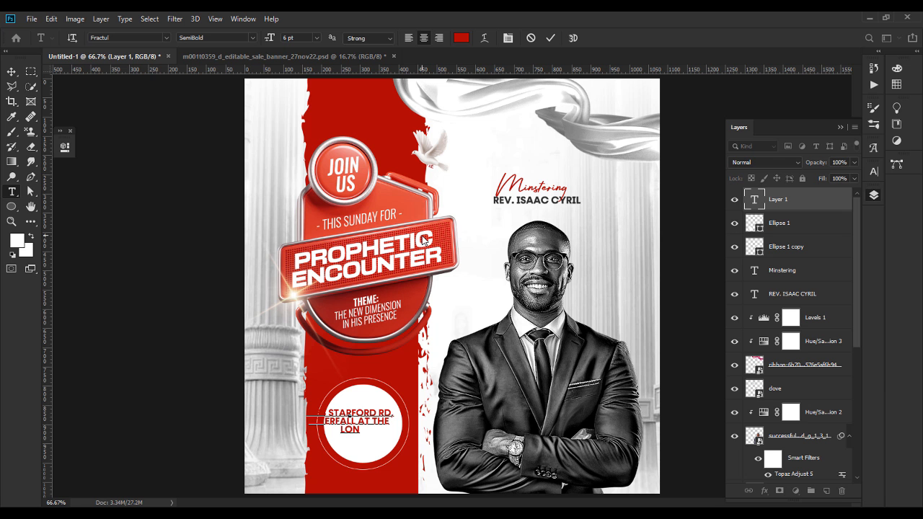
key(ctrl+Return)
Step: Colour the address text black (000000) and place a resized location pin icon above it
key(v)
double_click(305, 424)
click(457, 37)
text(000000)
click(754, 227)
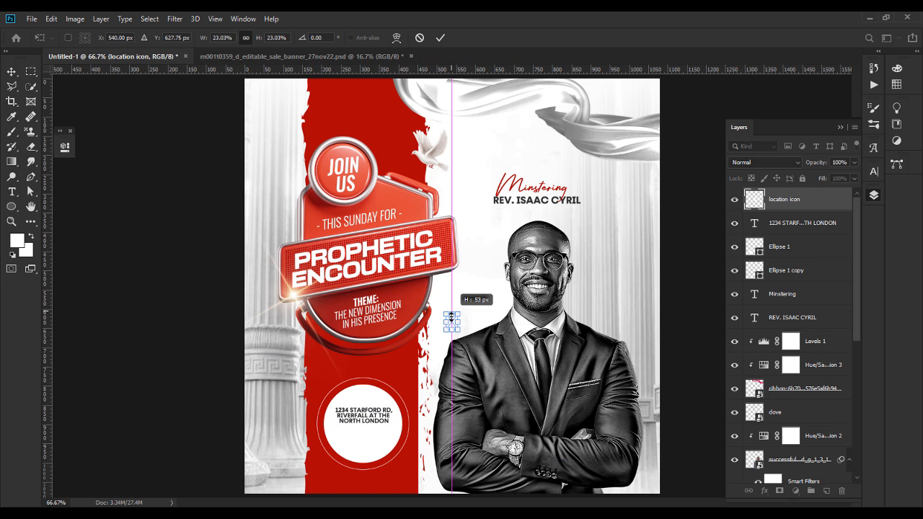
key(Return)
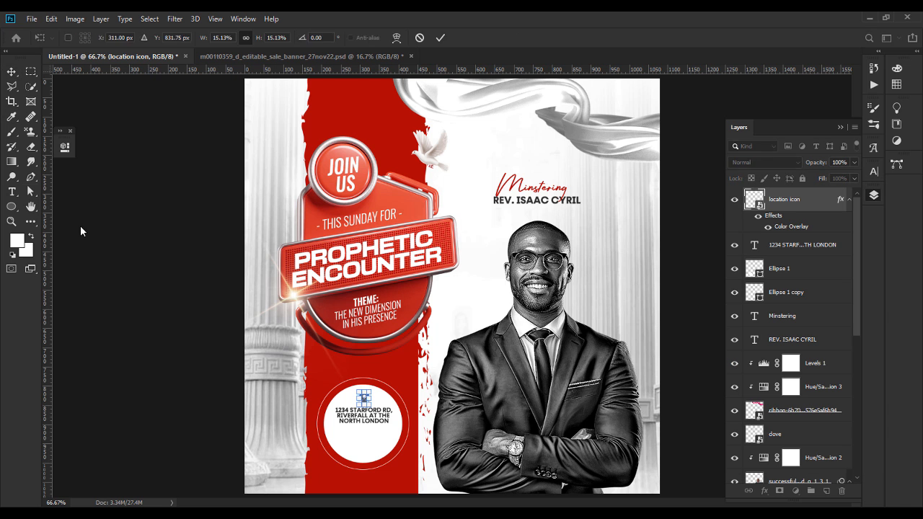
key(Return)
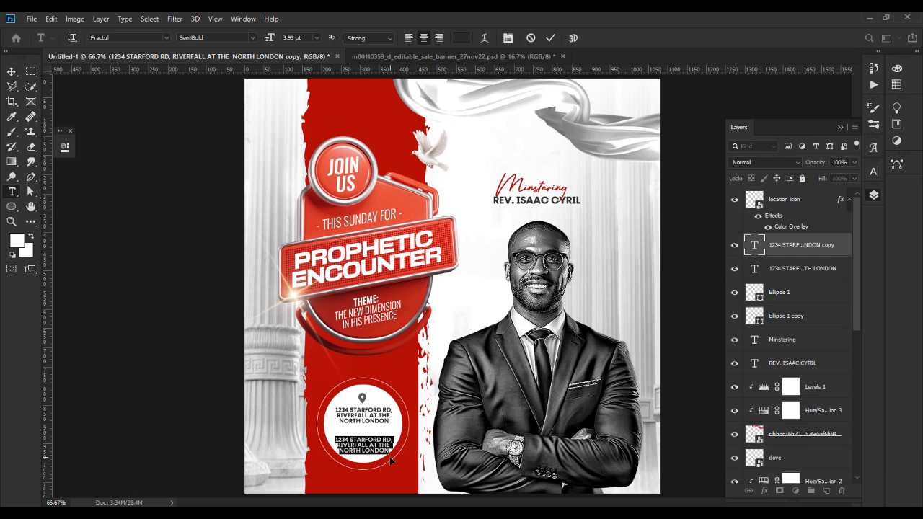
Step: Add the '8AM - 11AM' line and a clock icon with the pasted colour-overlay style, scaled down
text(8AM - 11AM)
click(11, 72)
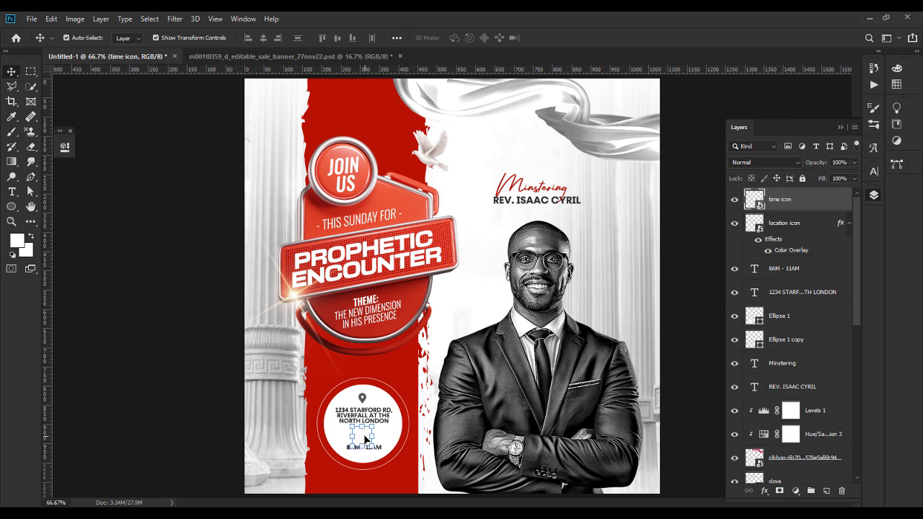
right_click(805, 199)
click(721, 318)
key(ctrl+t)
click(284, 41)
key(Return)
Step: Centre the icons and text horizontally and order the 8AM - 11AM layer under the time icon
shift+click(801, 313)
click(263, 37)
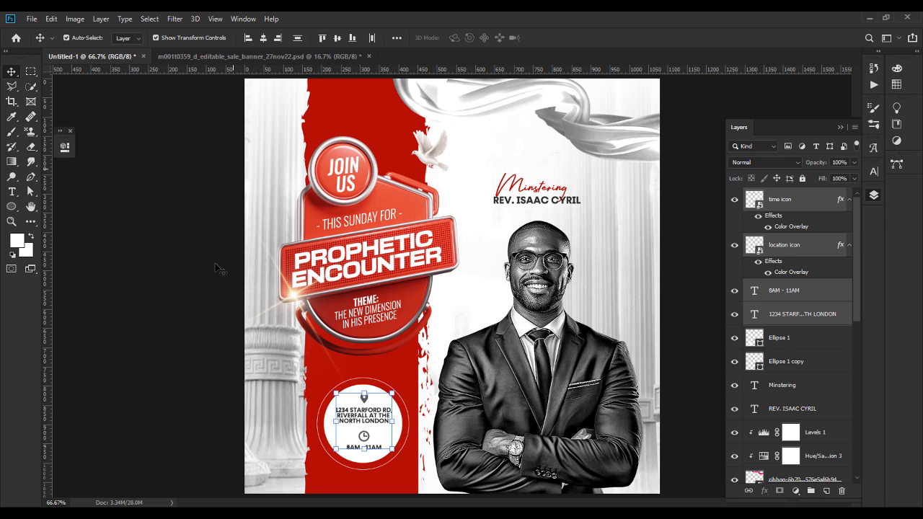
click(195, 335)
click(800, 202)
drag(801, 289, 801, 214)
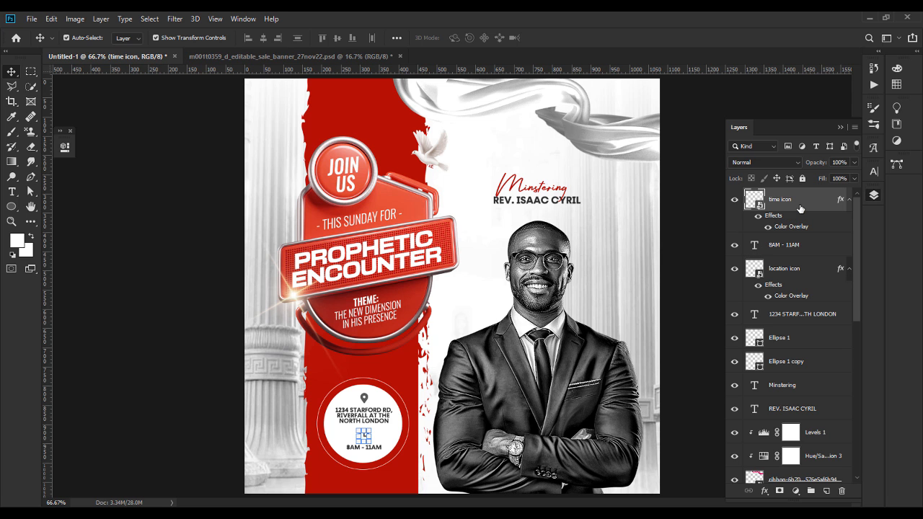
shift+click(794, 247)
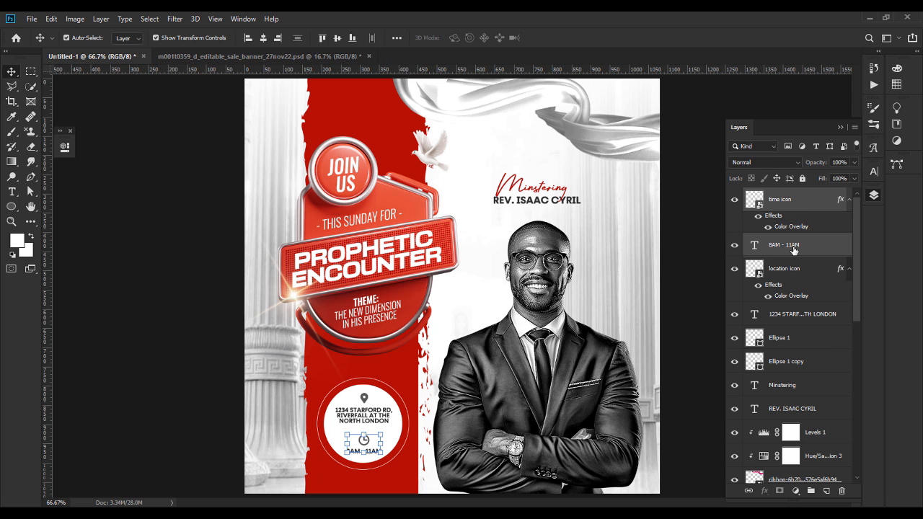
click(82, 222)
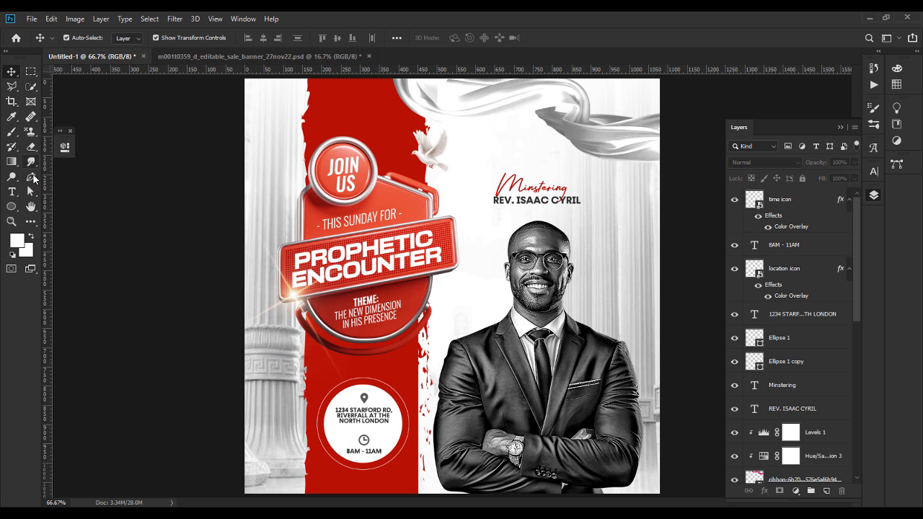
Step: Draw a straight divider line with the Pen tool below the address
click(343, 428)
click(392, 430)
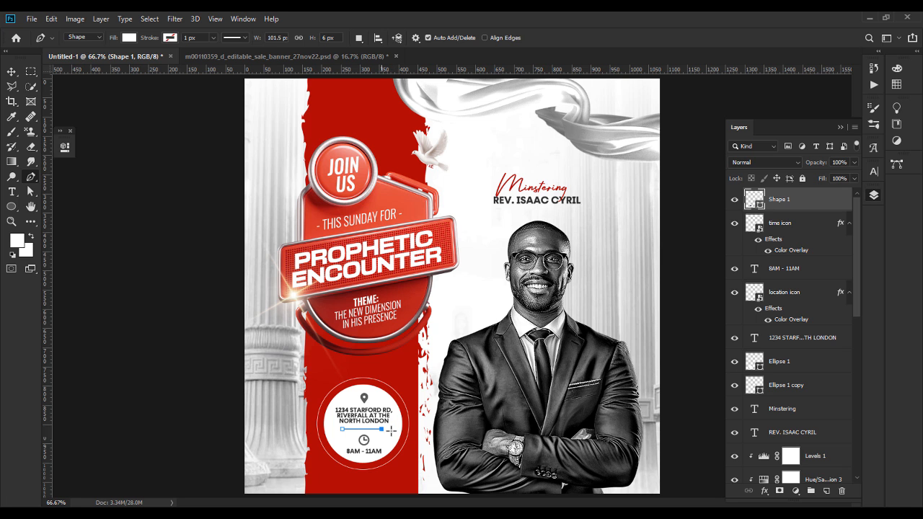
click(14, 75)
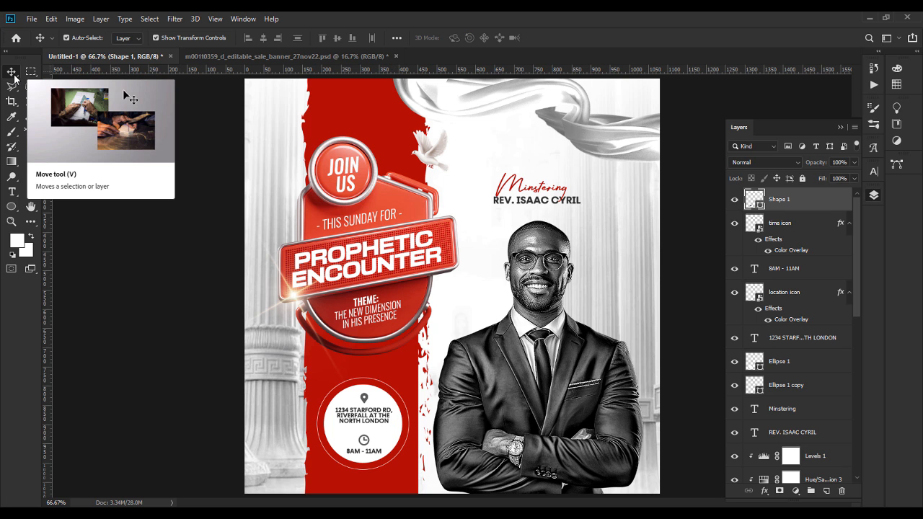
key(ctrl)
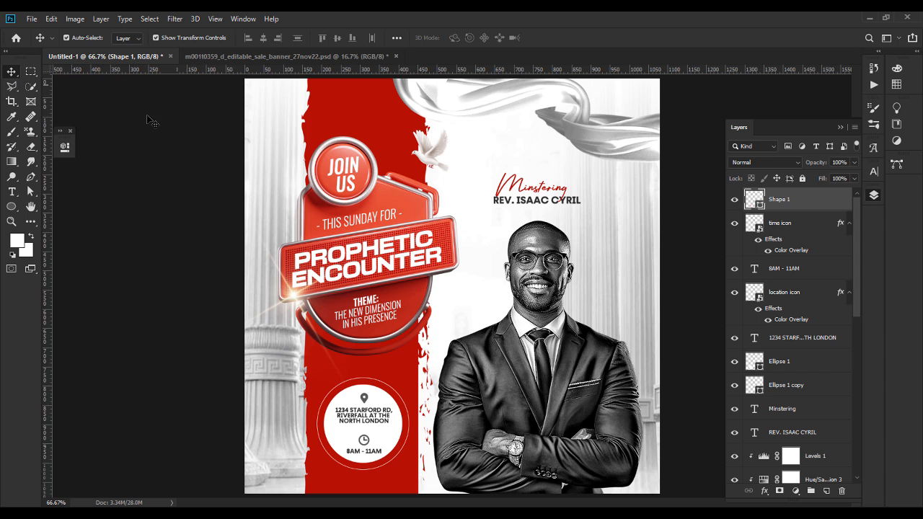
click(38, 191)
Step: Set the divider line's stroke width to 2 px, leaving its fill unchanged
click(177, 39)
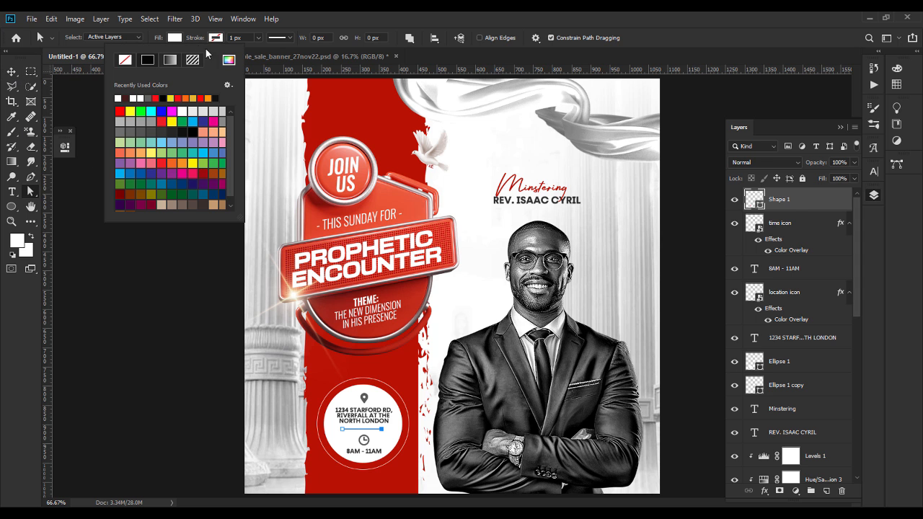
click(228, 61)
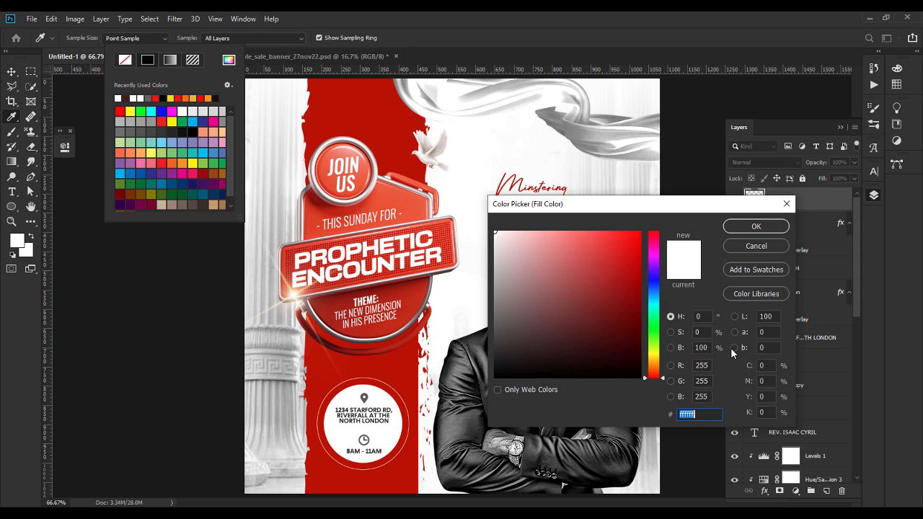
click(364, 399)
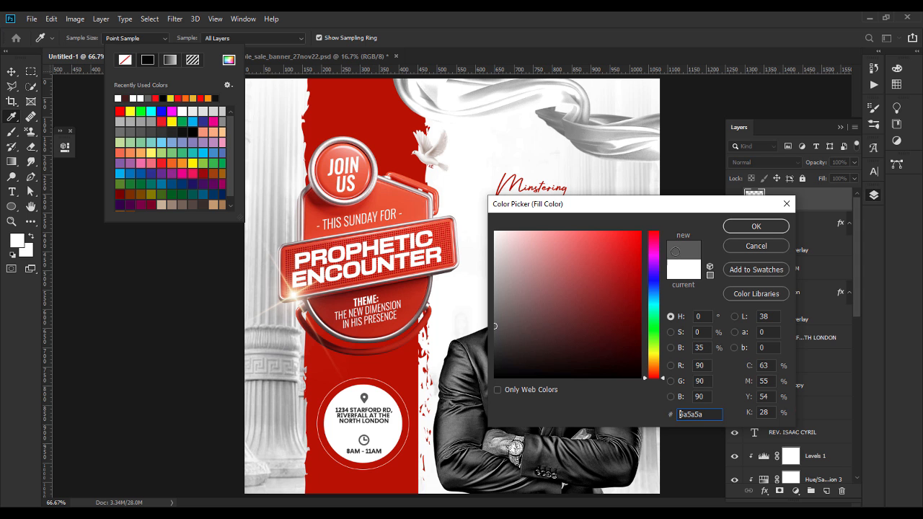
click(757, 245)
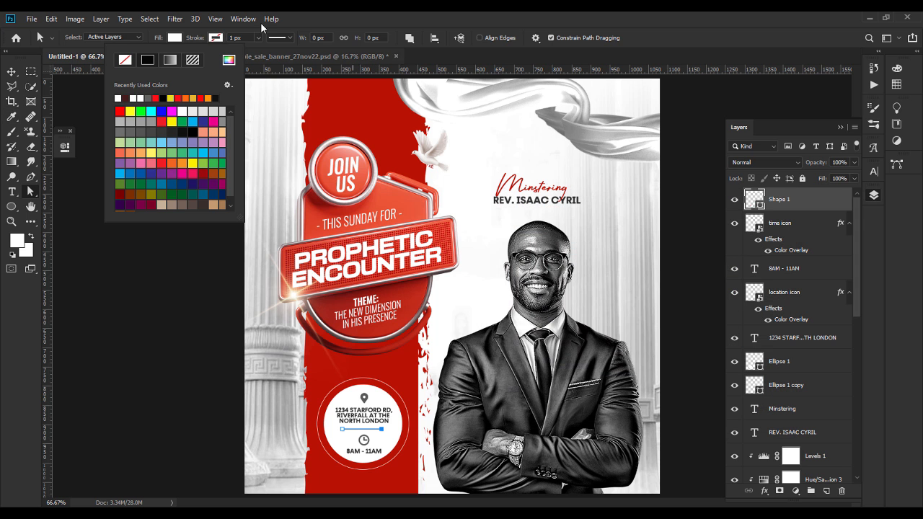
click(237, 37)
key(Return)
Step: Make the divider a dashed stroke in grey 5A5A5A
click(215, 38)
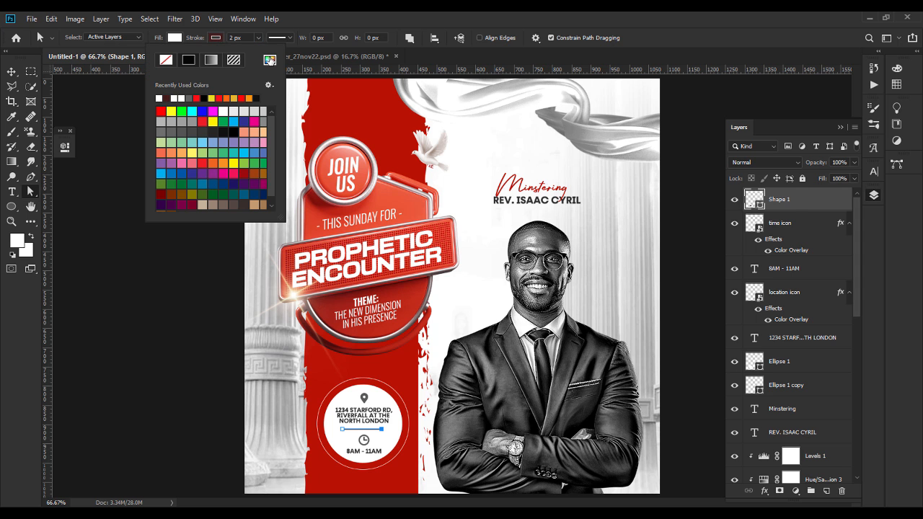
click(269, 60)
text(5A5A5A)
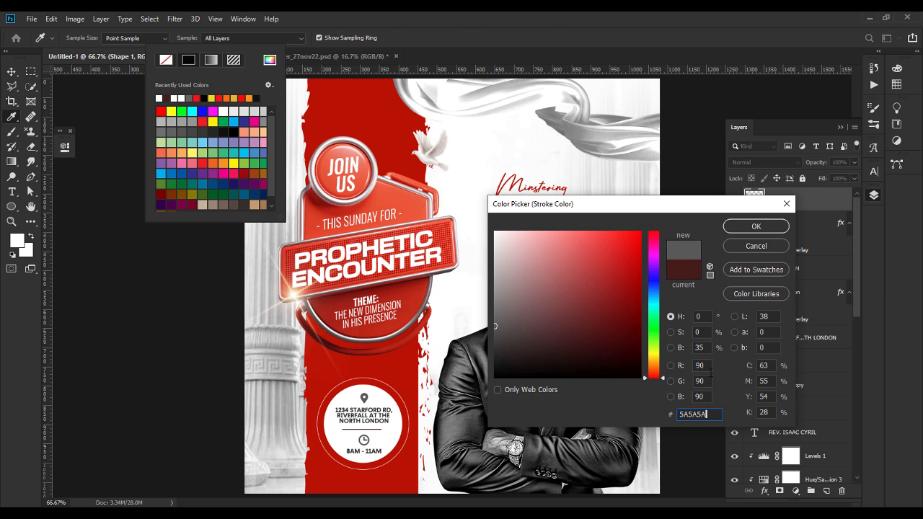
key(Return)
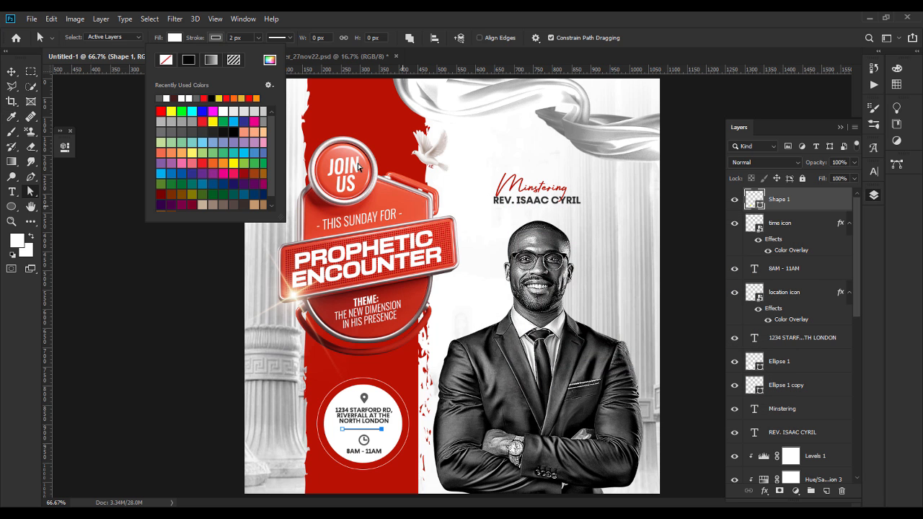
click(279, 37)
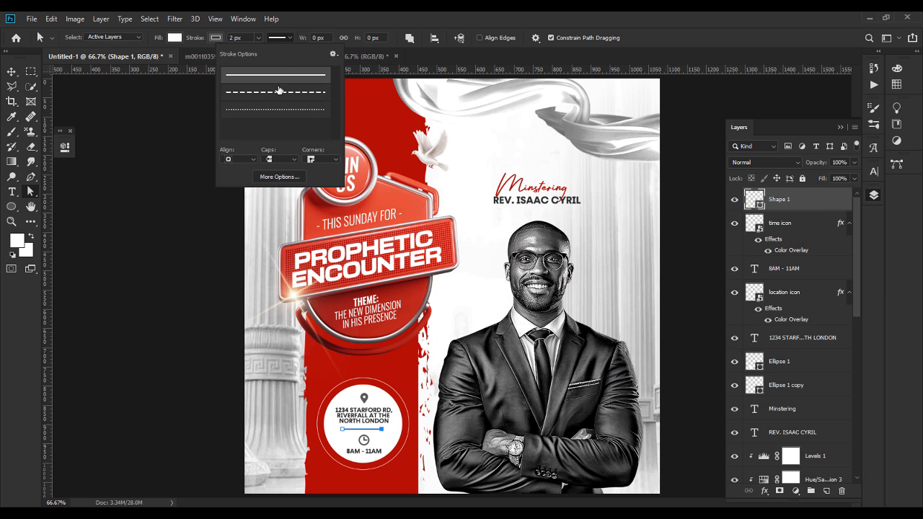
click(278, 92)
click(12, 71)
click(209, 458)
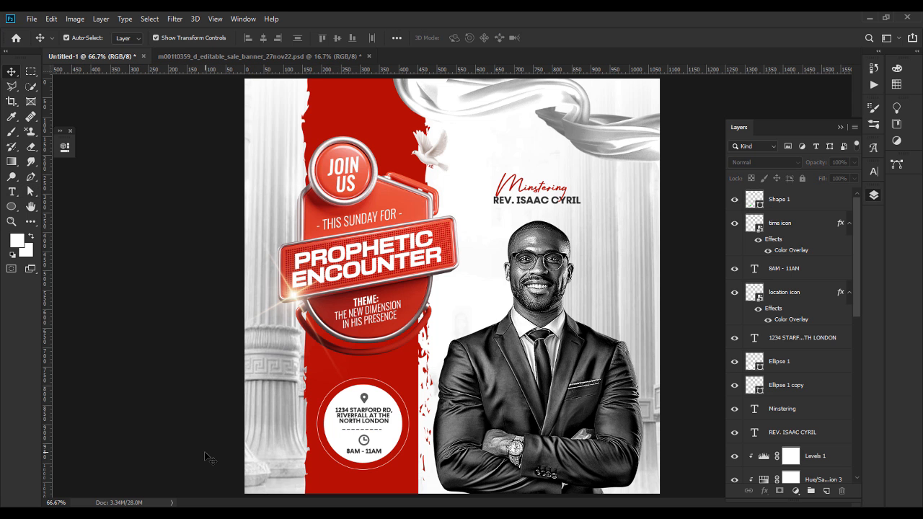
click(378, 430)
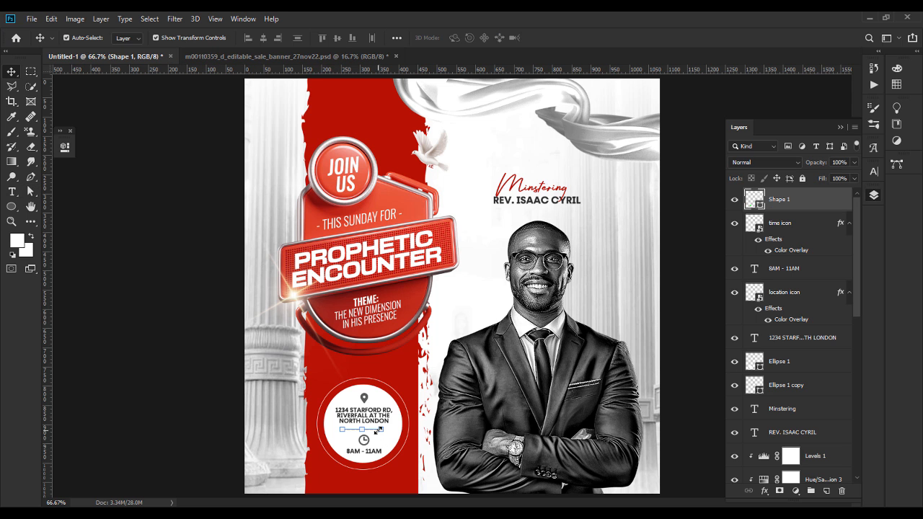
click(30, 190)
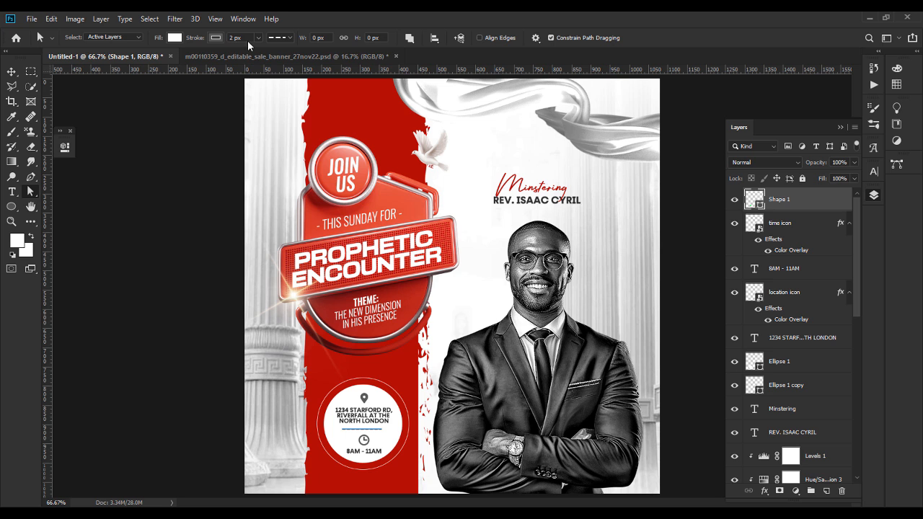
click(12, 72)
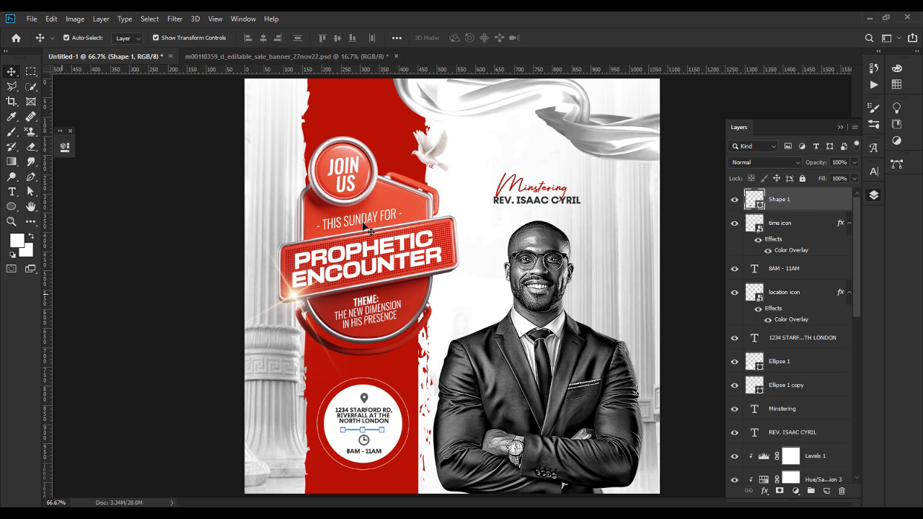
Step: Re-centre all the address badge contents horizontally
shift+click(789, 367)
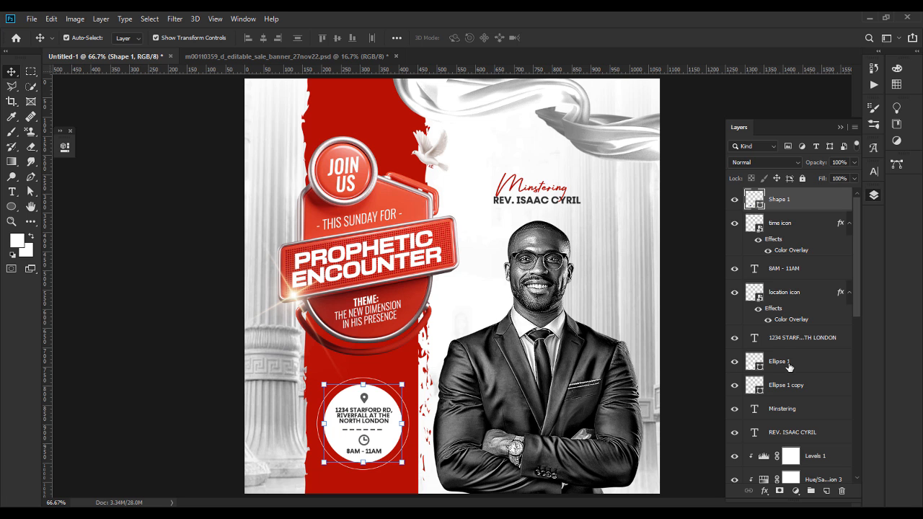
click(263, 38)
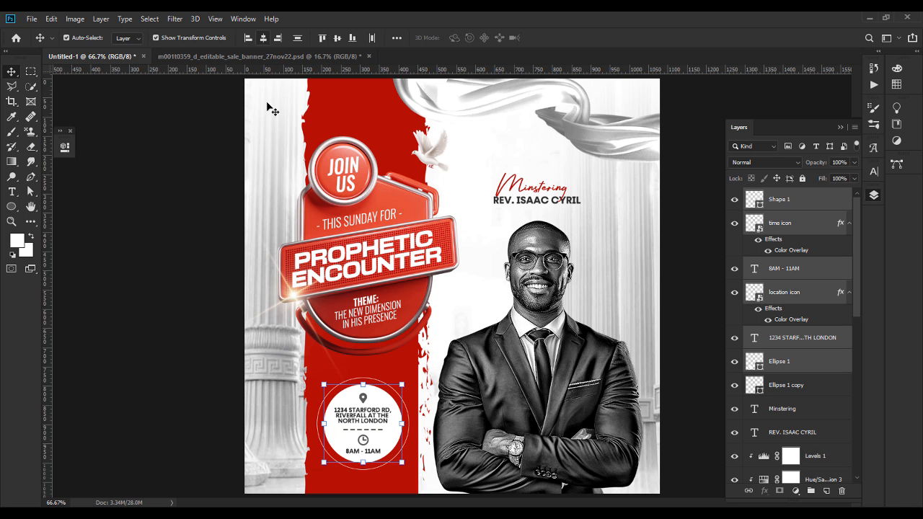
click(414, 404)
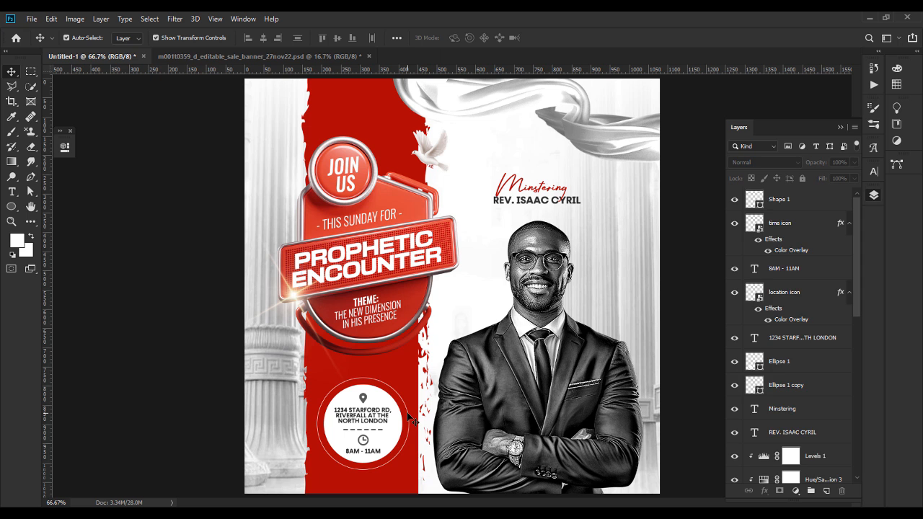
Step: Shrink the circle's outer ring to 95% and lower its opacity to 72%
click(407, 413)
click(407, 413)
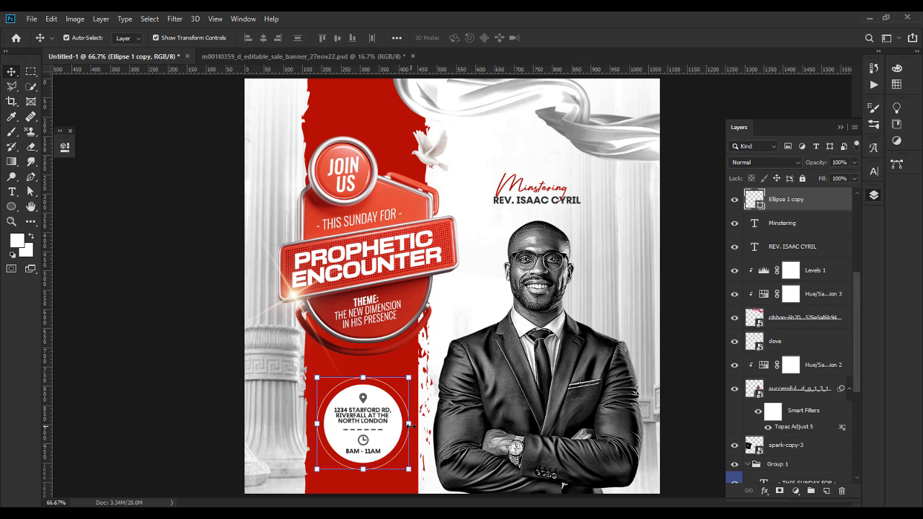
click(410, 426)
drag(408, 425, 406, 425)
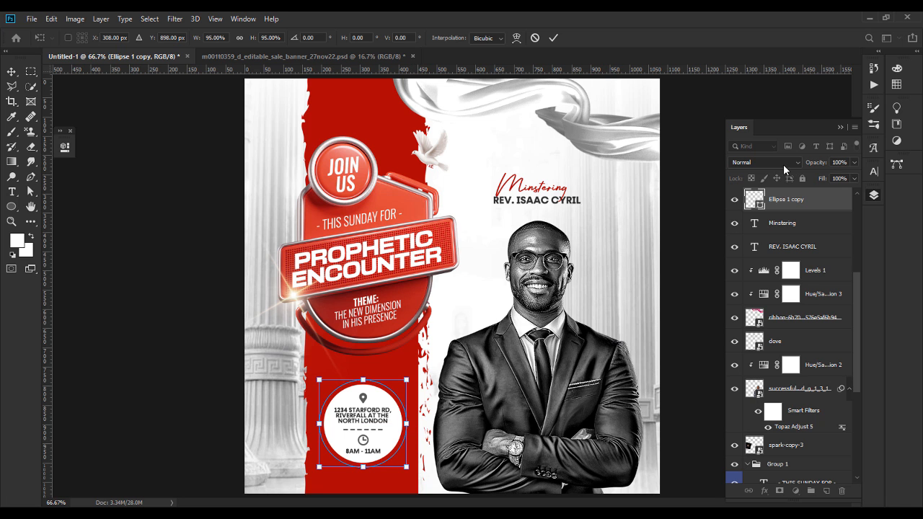
click(852, 163)
click(170, 303)
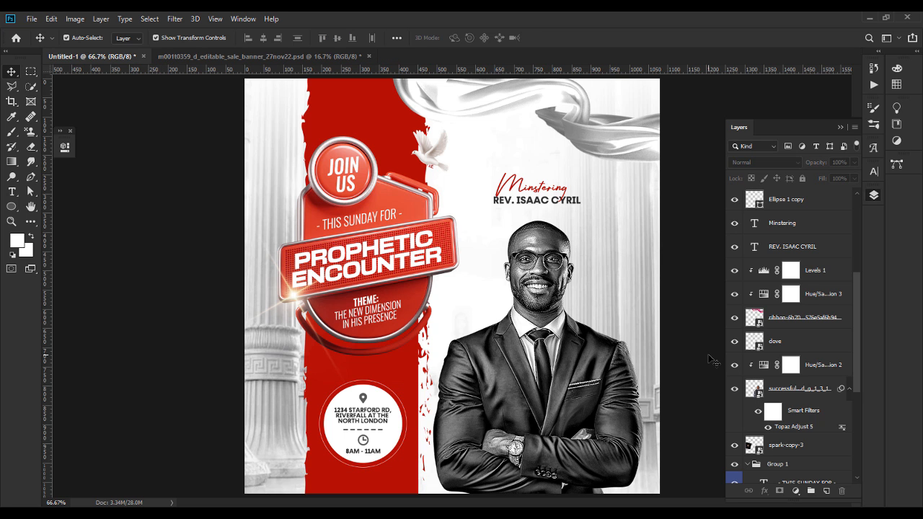
click(829, 205)
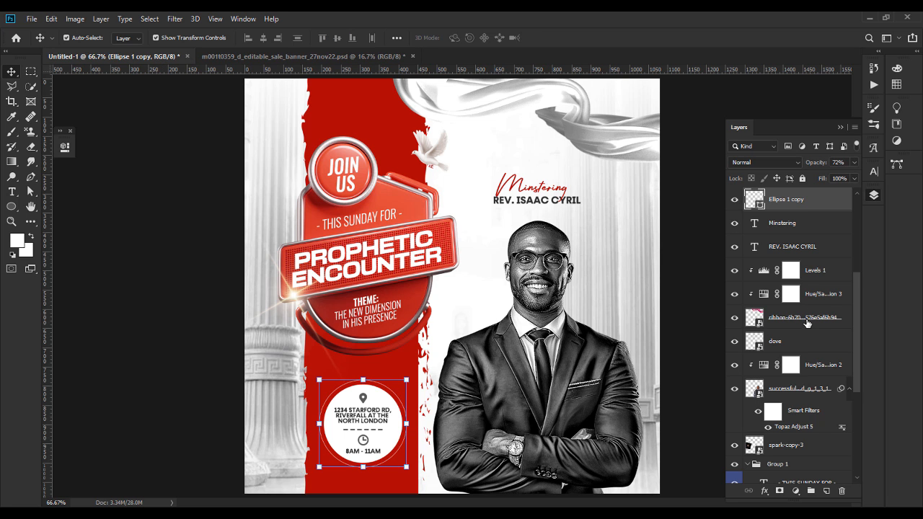
drag(855, 293, 860, 218)
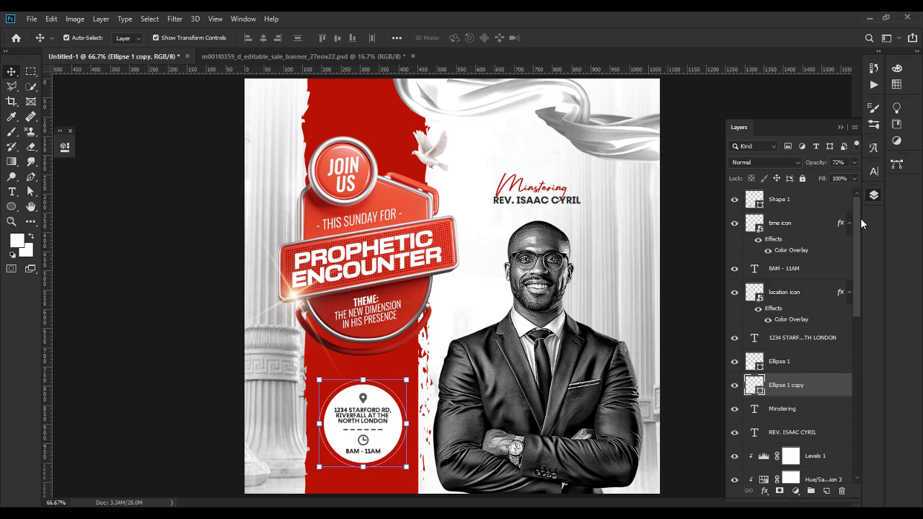
Step: Group the badge layers as Group 2, scale it to 91.45%, and nudge it down
shift+click(807, 205)
key(ctrl+g)
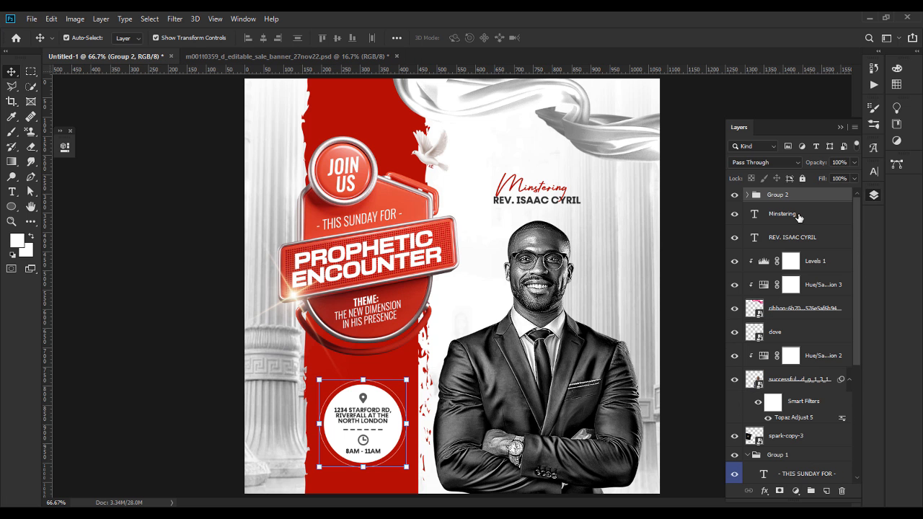
click(799, 216)
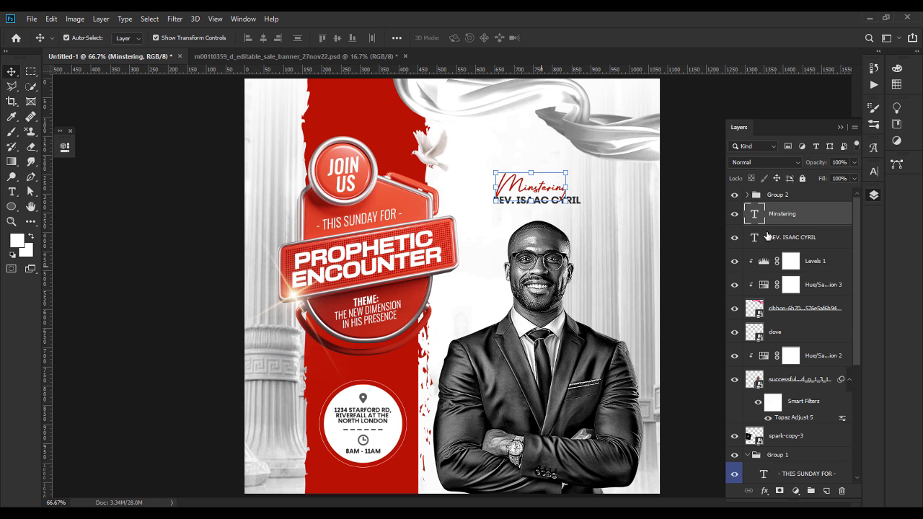
click(783, 197)
key(ctrl+t)
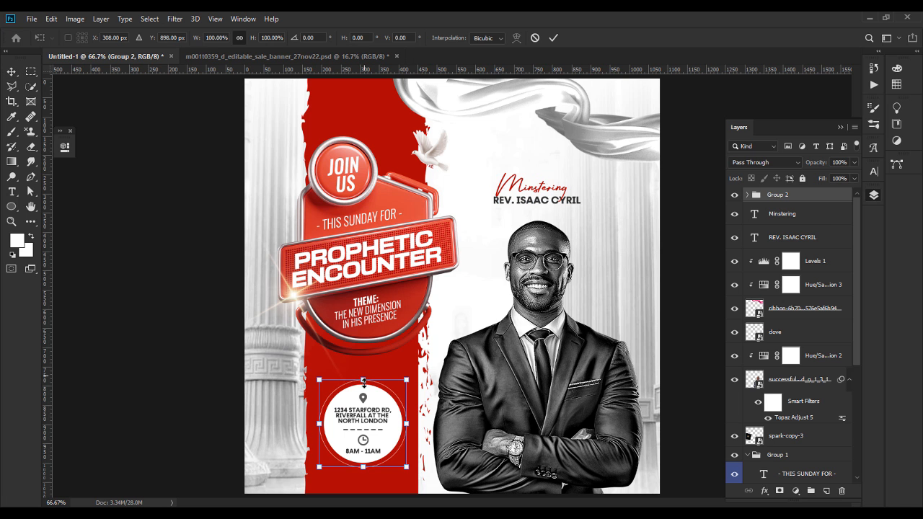
drag(363, 379, 364, 385)
key(Down)
key(Down)
key(Down)
key(Down)
key(Down)
key(Down)
key(Down)
key(Down)
key(Down)
key(Down)
key(Down)
key(Down)
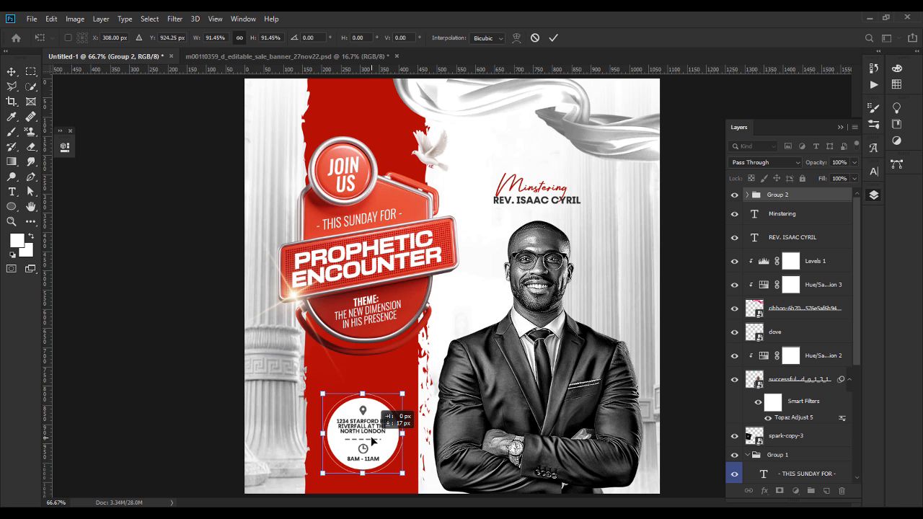
key(Return)
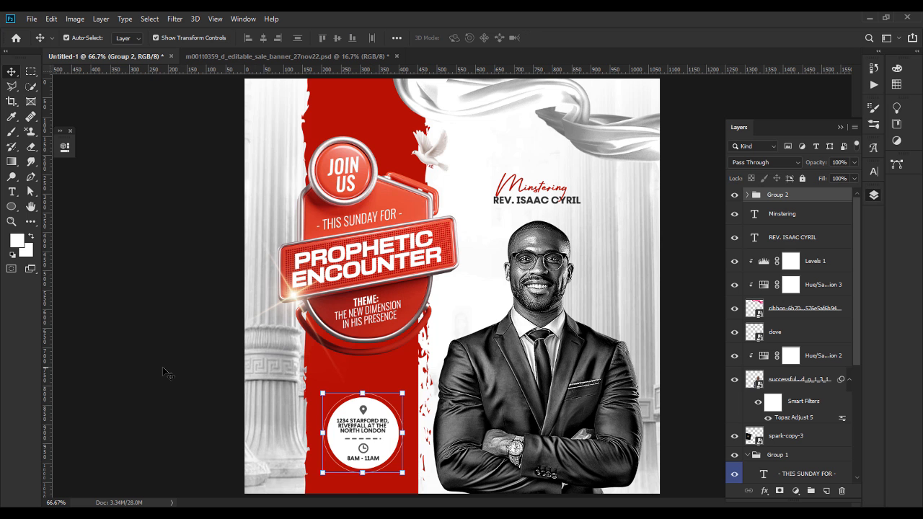
click(164, 373)
key(ctrl+minus)
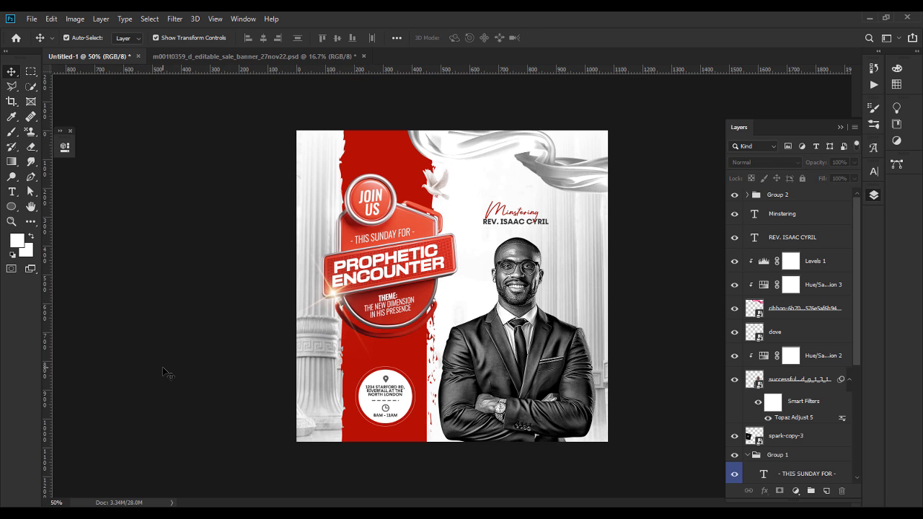
Step: Nudge the badge up slightly, then place logo1.jpg scaled small in the top-right corner
key(shift+Up)
key(shift+Up)
key(shift+Up)
key(shift+Up)
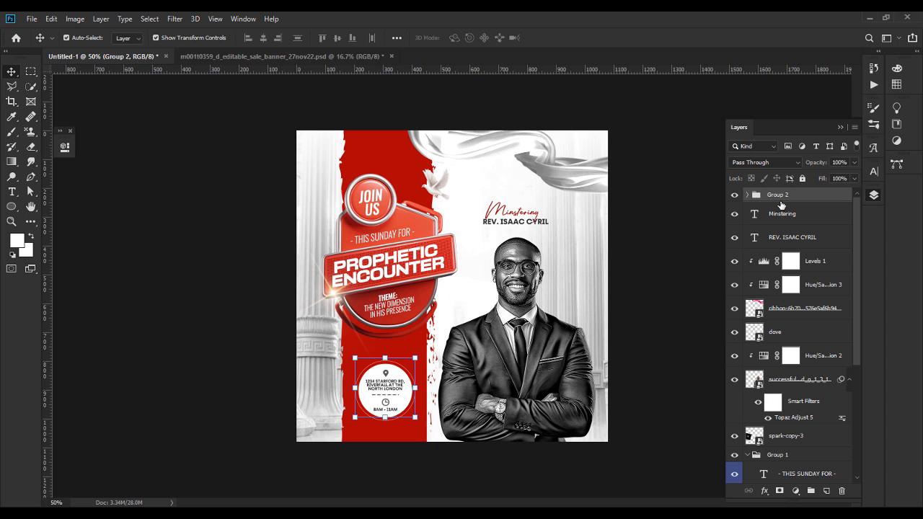
click(661, 257)
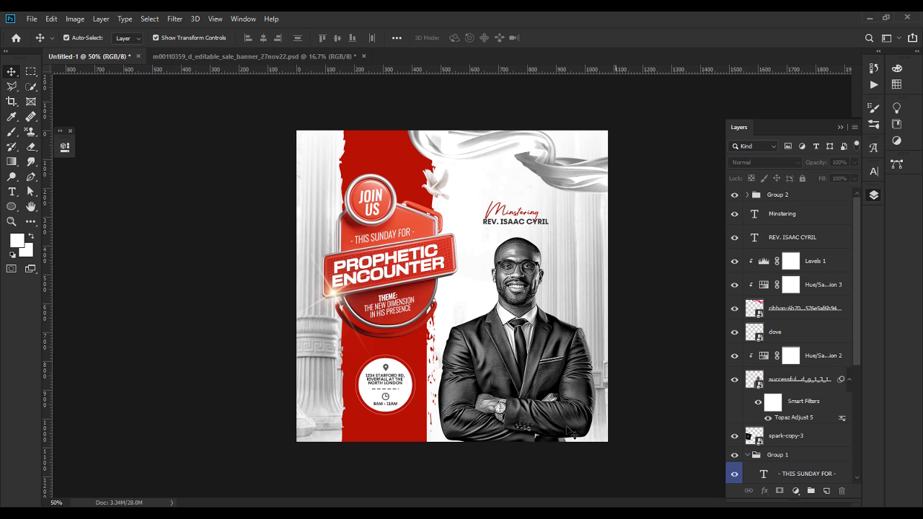
key(alt+Tab)
drag(606, 124, 550, 173)
drag(452, 389, 550, 173)
key(Return)
click(660, 284)
click(641, 247)
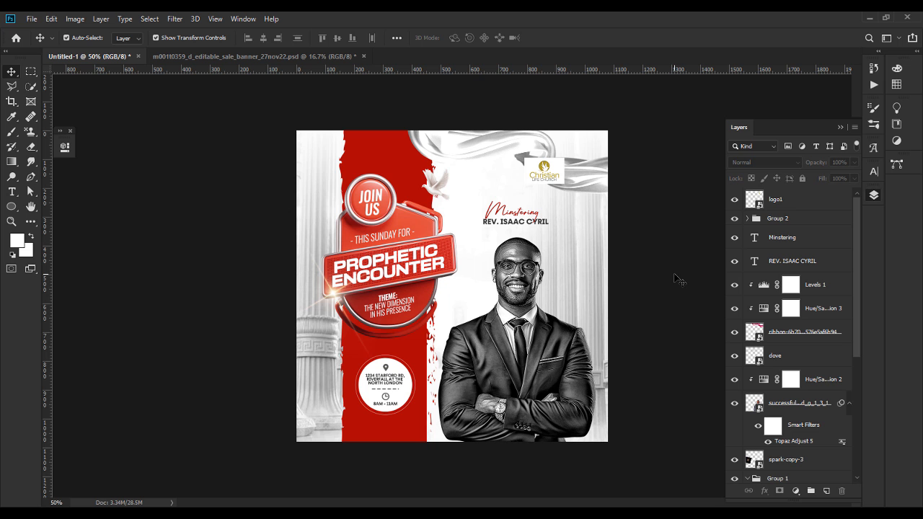
click(802, 199)
Step: Add a Pattern Fill layer using the grey noise pattern over the poster
click(795, 491)
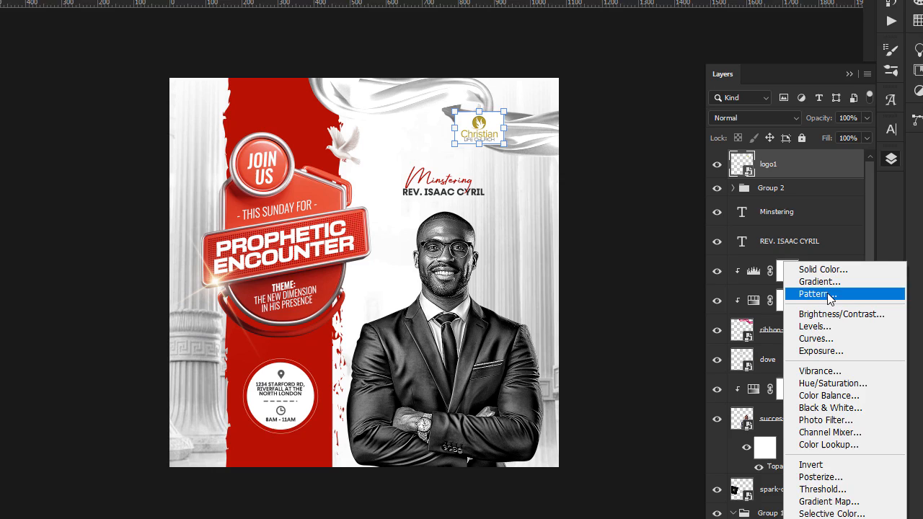
click(815, 303)
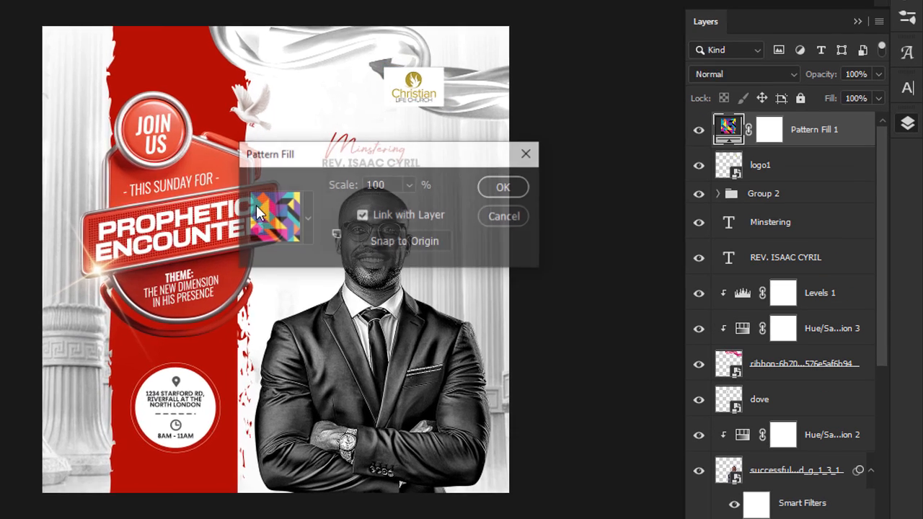
click(475, 262)
drag(347, 295, 351, 368)
click(217, 353)
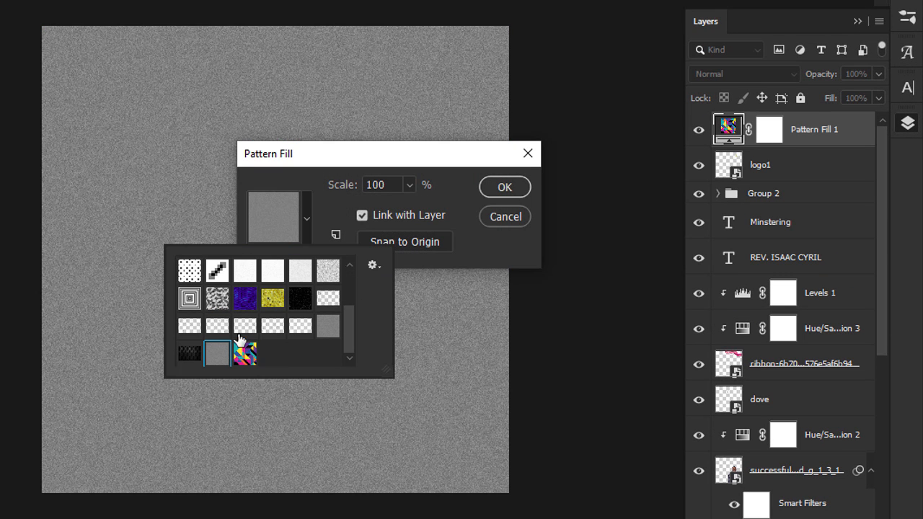
click(447, 172)
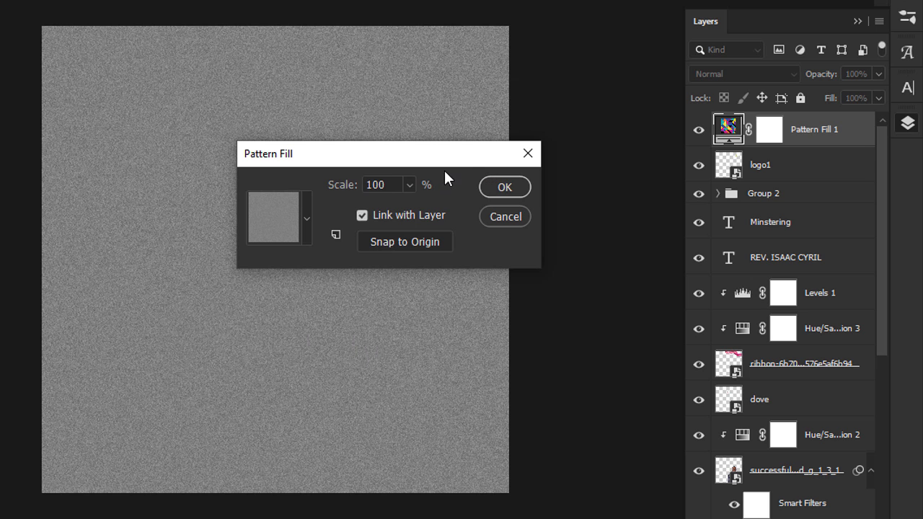
click(495, 187)
Step: Set the noise fill's blend mode to Vivid Light and try 4% opacity
click(711, 75)
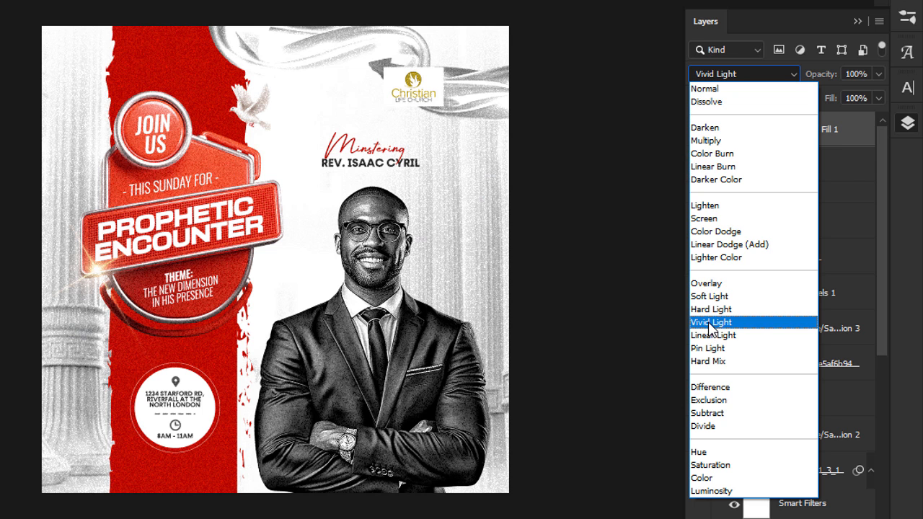
click(712, 323)
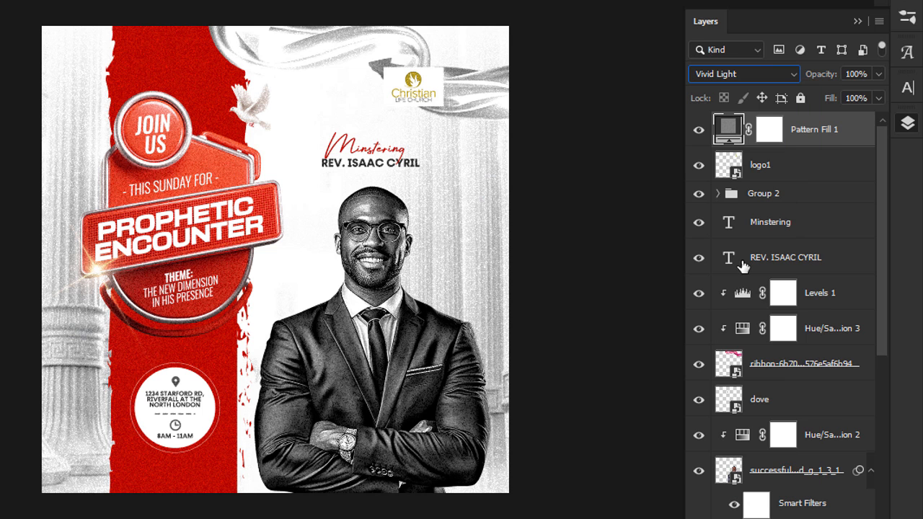
click(841, 72)
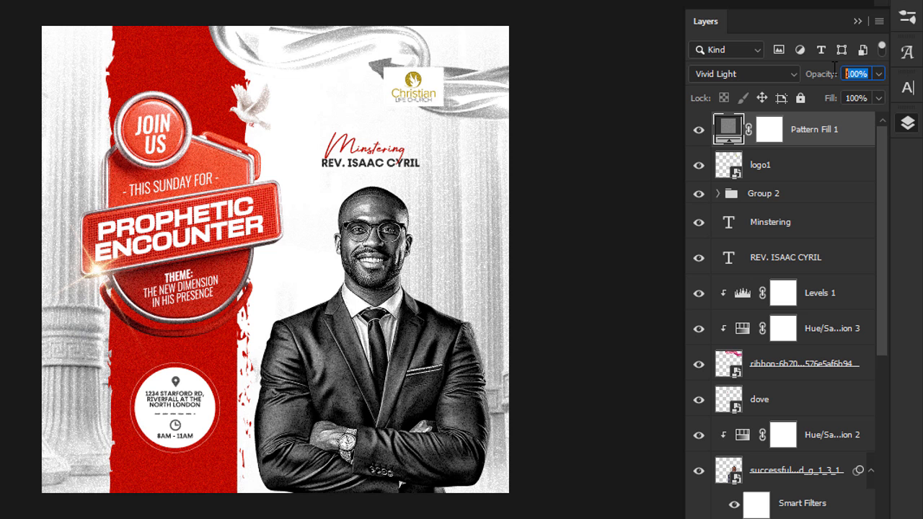
text(4)
key(Return)
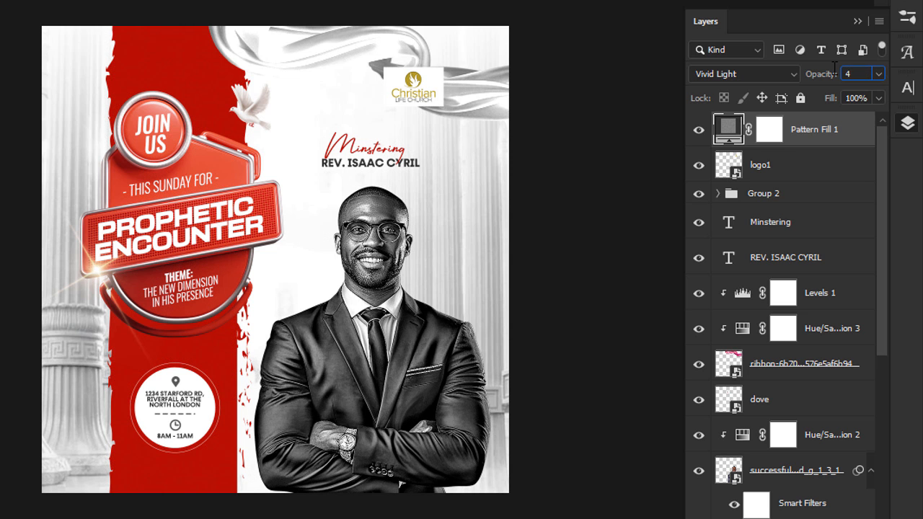
click(657, 231)
click(845, 132)
Step: Raise the texture opacity to 40%, compare it hidden and shown, then lower it to about 27%
key(ctrl+plus)
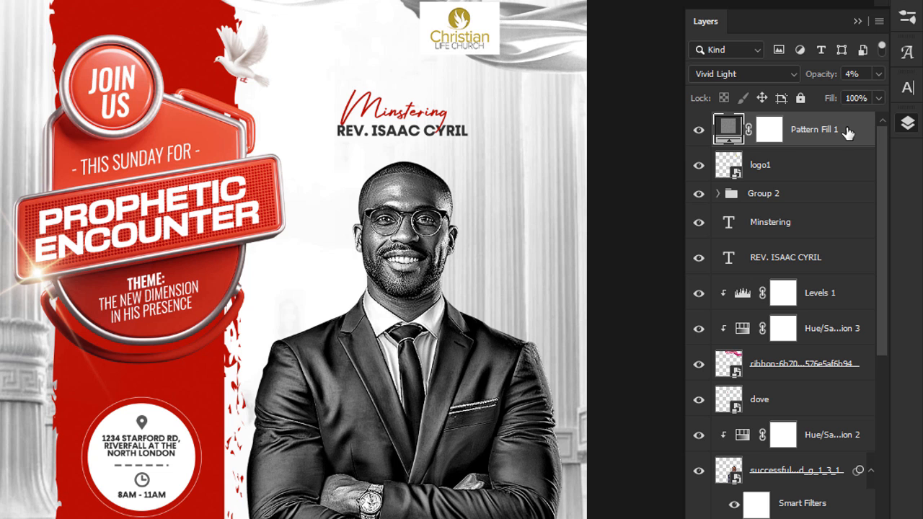
click(852, 75)
text(0)
key(Return)
click(698, 131)
click(698, 132)
click(879, 74)
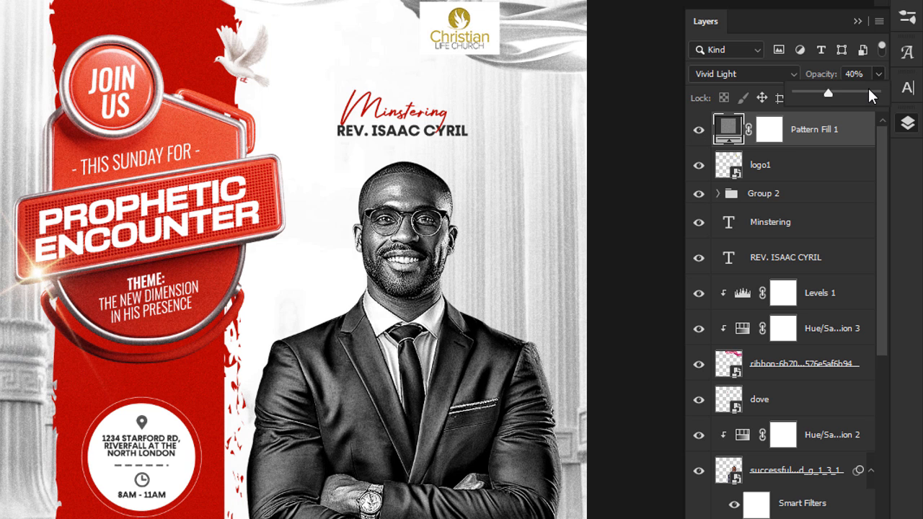
drag(821, 92, 817, 92)
click(633, 149)
Step: Zoom out and preview the finished poster in Full Screen Mode
key(ctrl+minus)
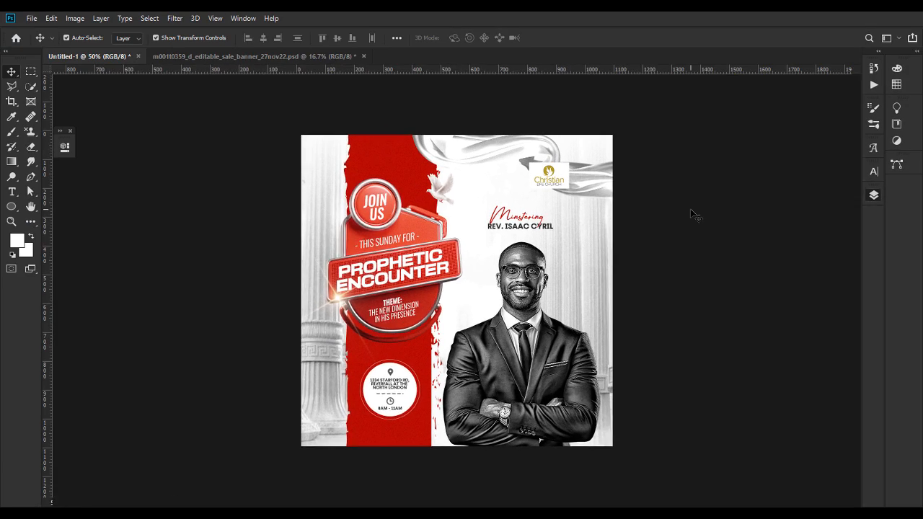
key(f)
key(ctrl+plus)
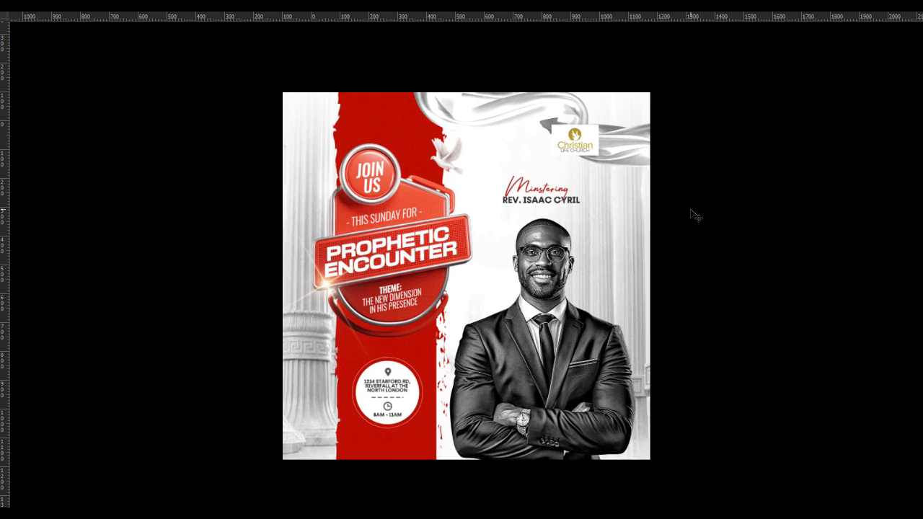